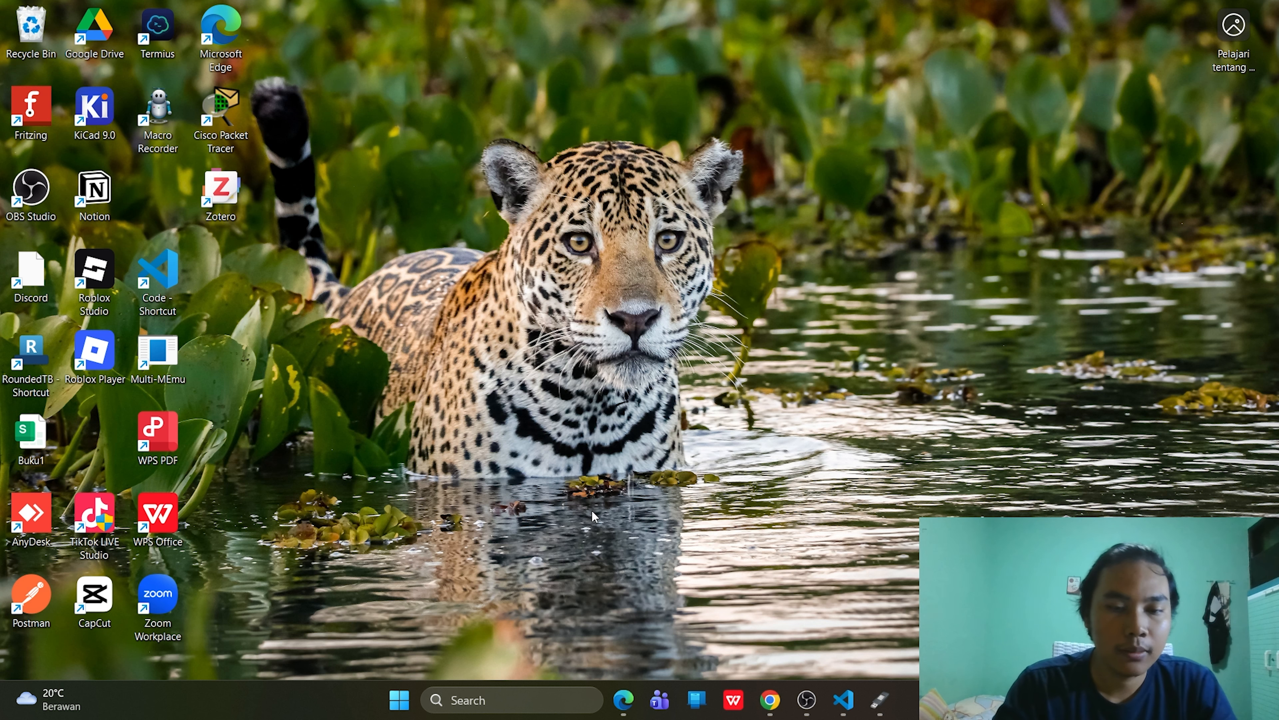
- Search Bing for 'rufus download' in Edge and open rufus.ie at its latest-releases list
click(618, 694)
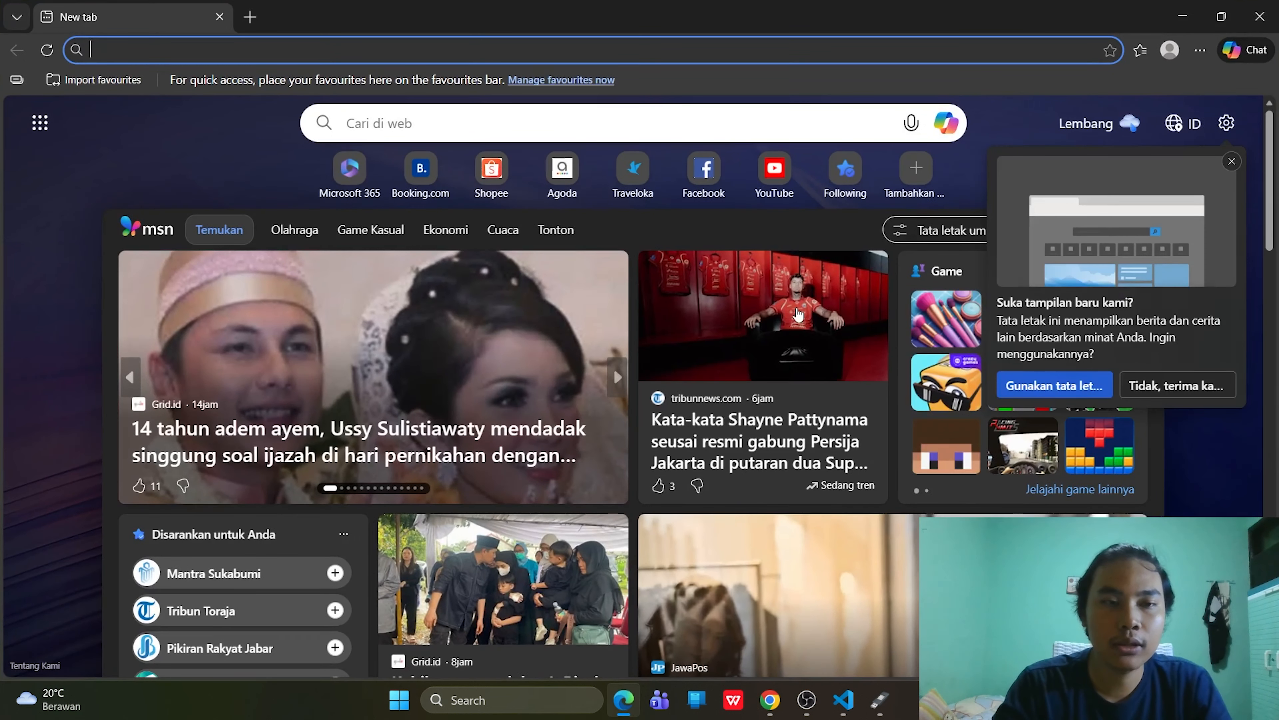
text(ru)
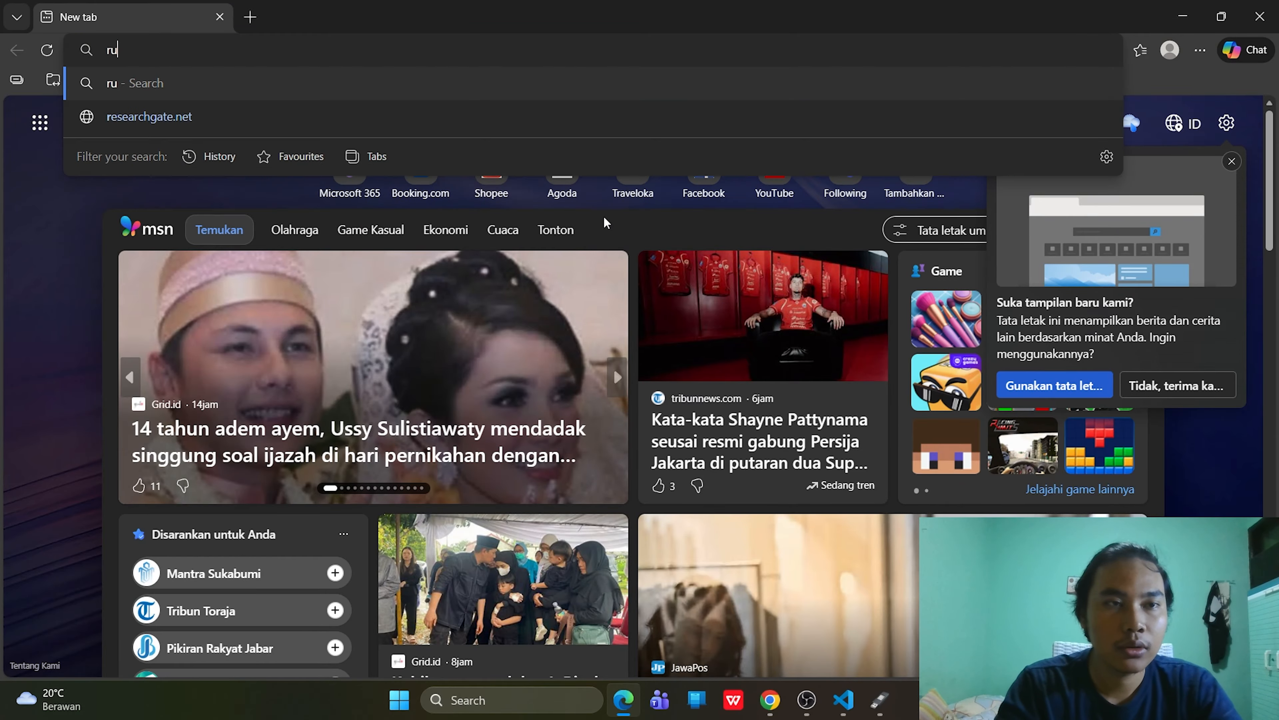
text(fus download)
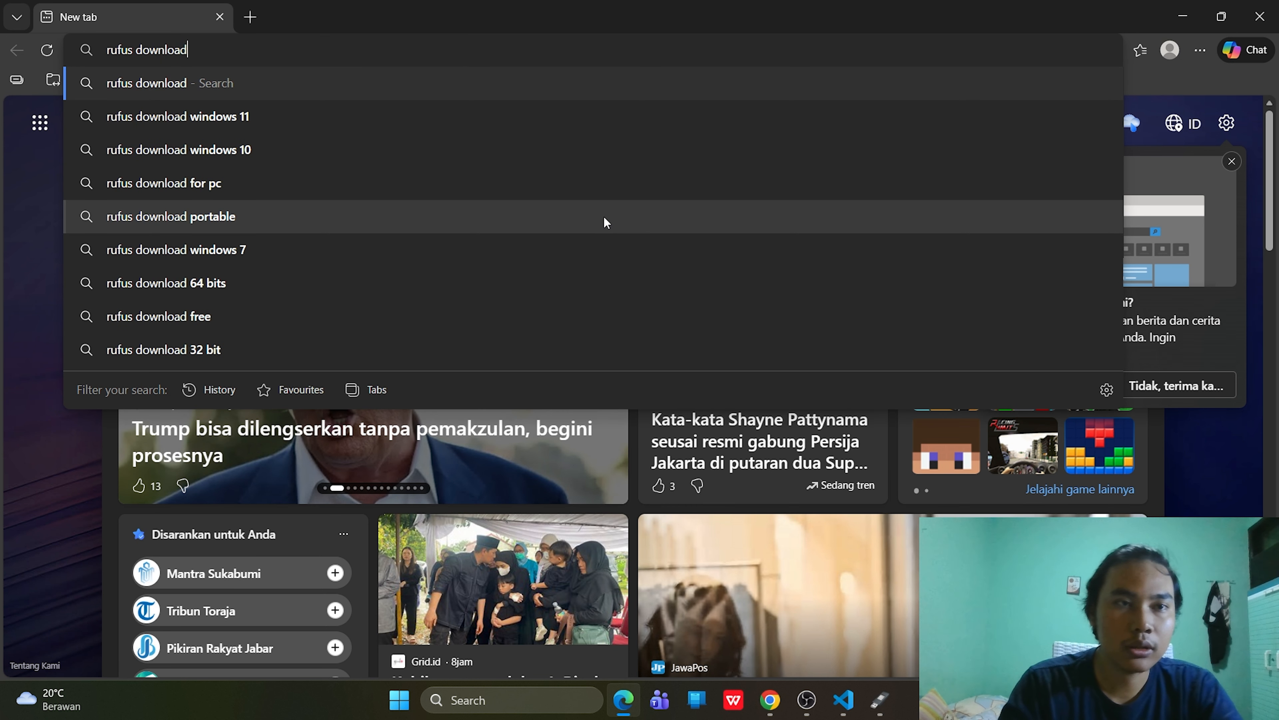
key(Return)
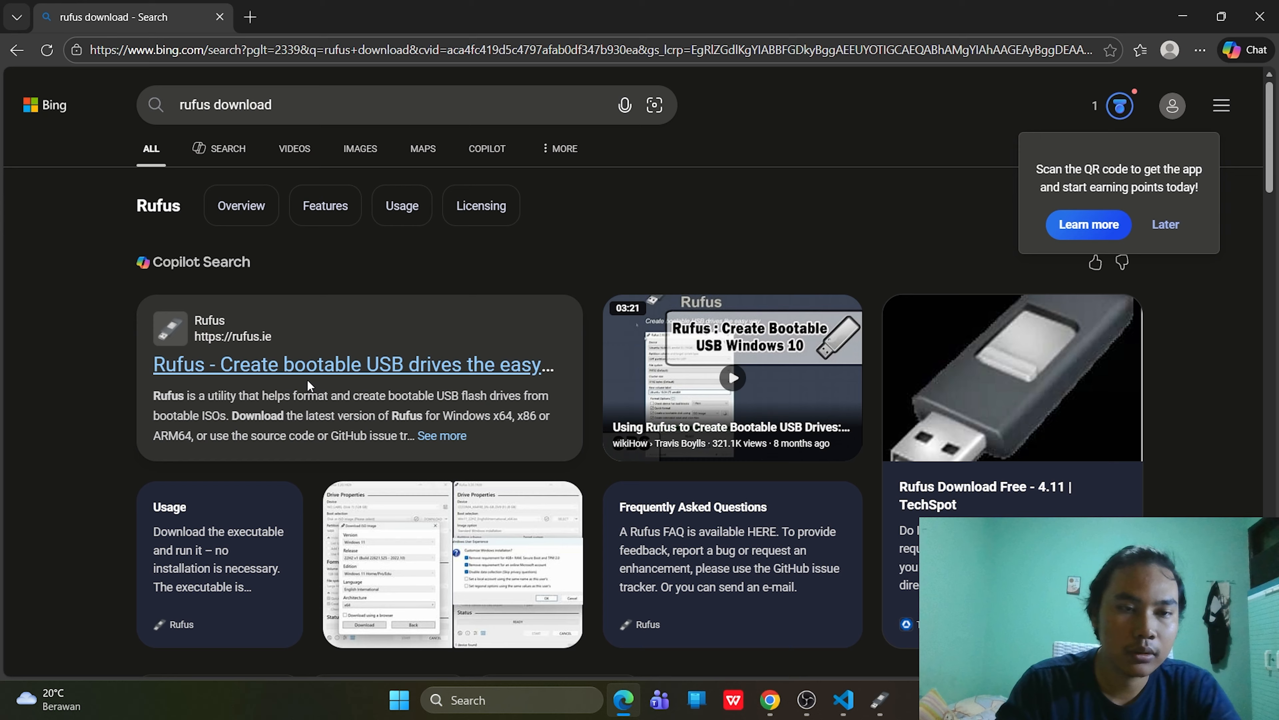
click(330, 376)
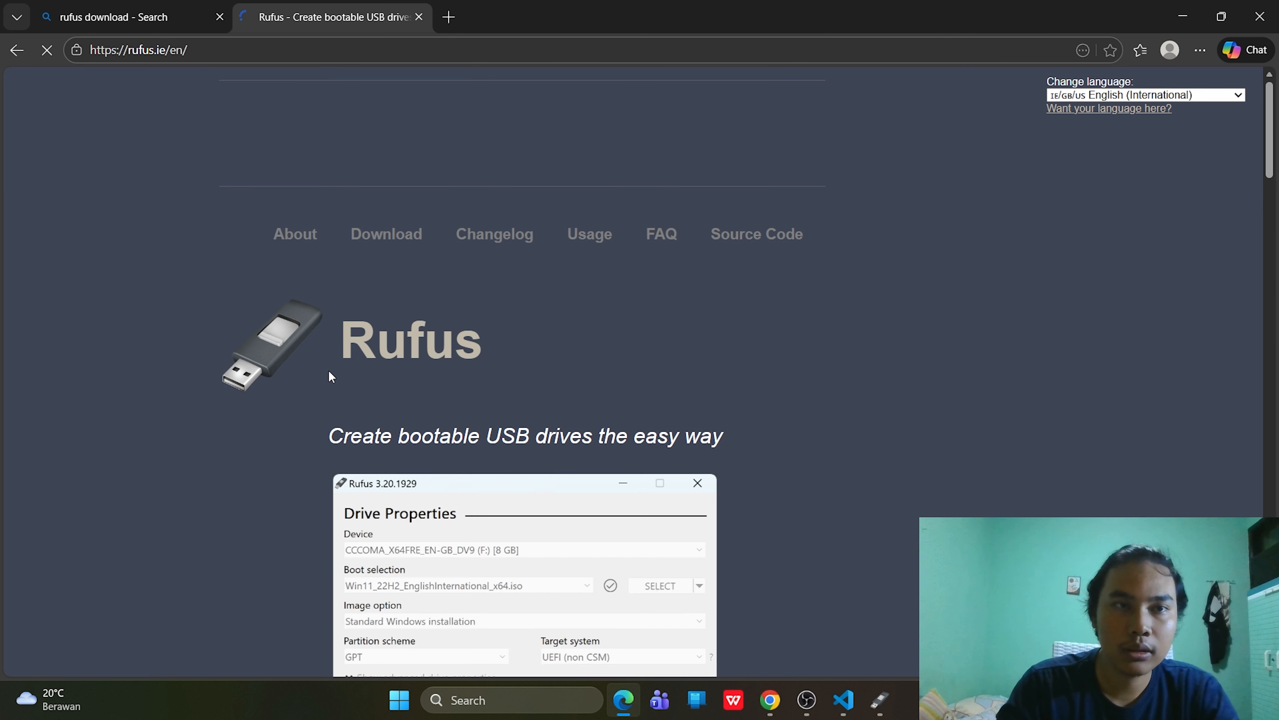
scroll(395, 403, down, 12)
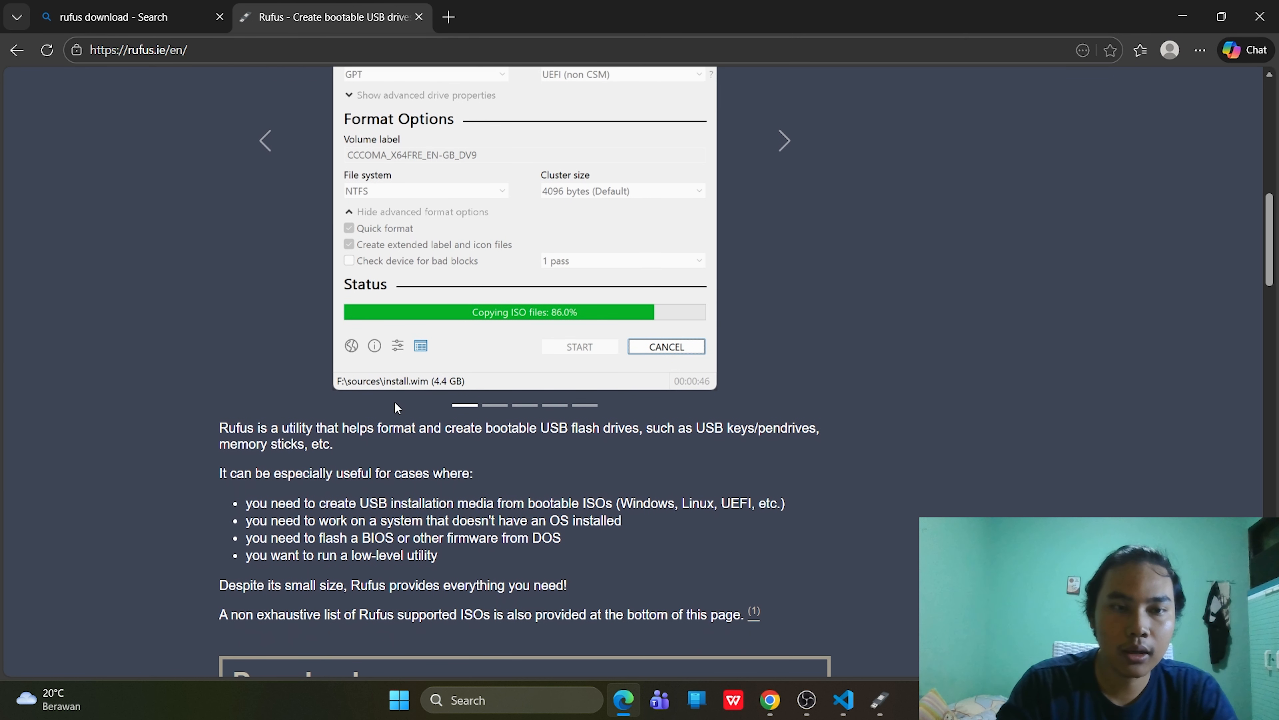
scroll(395, 402, down, 5)
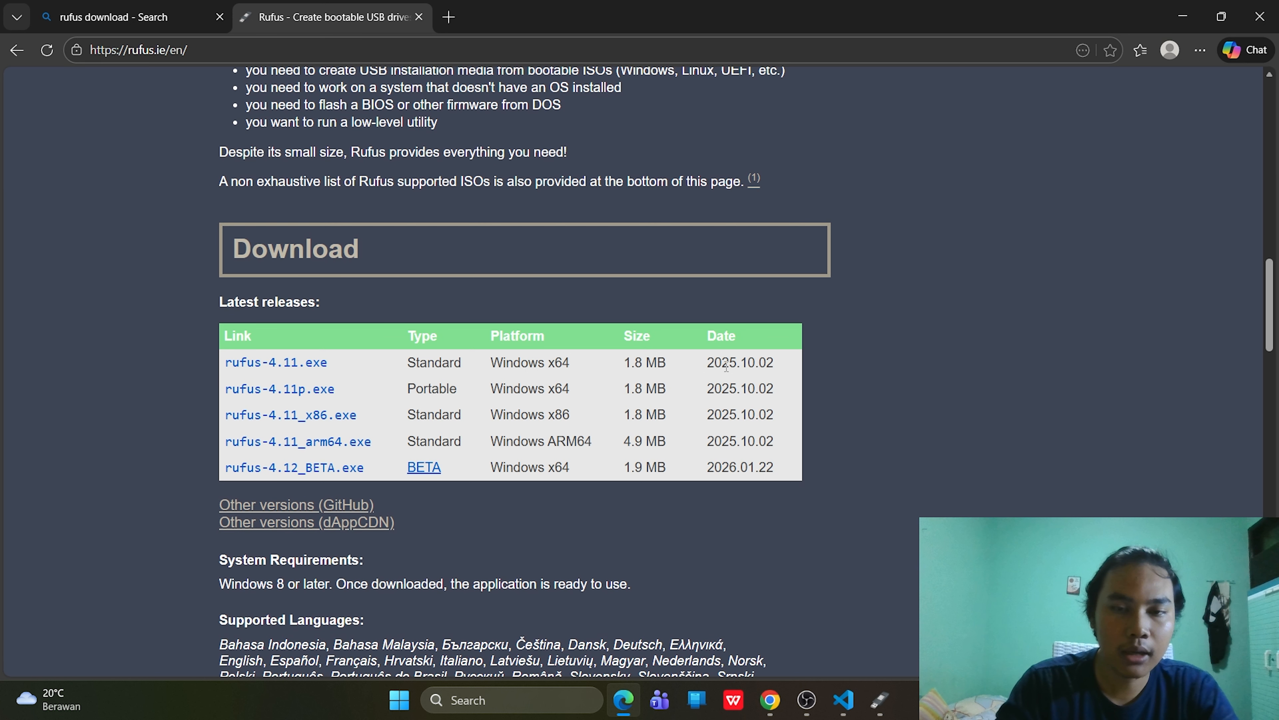
- Download rufus-4.11.exe, run it with administrator rights, and bring the Rufus 4.11 window forward
click(295, 370)
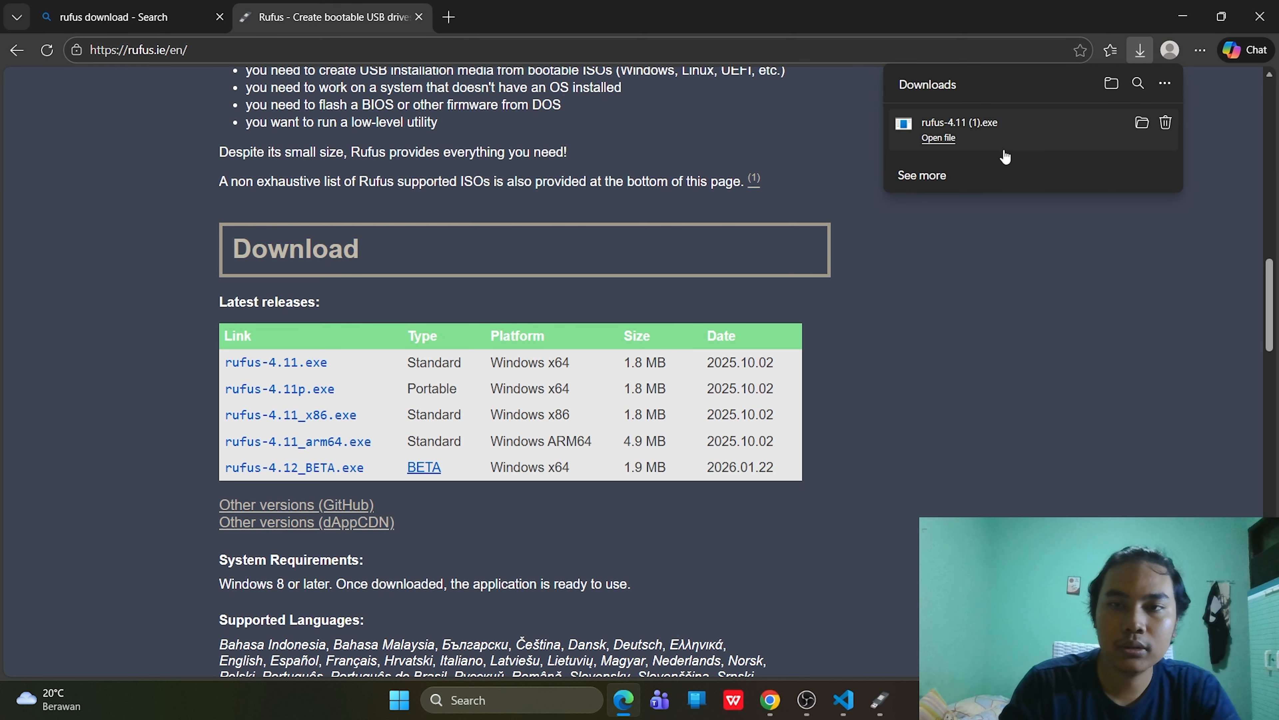
click(977, 137)
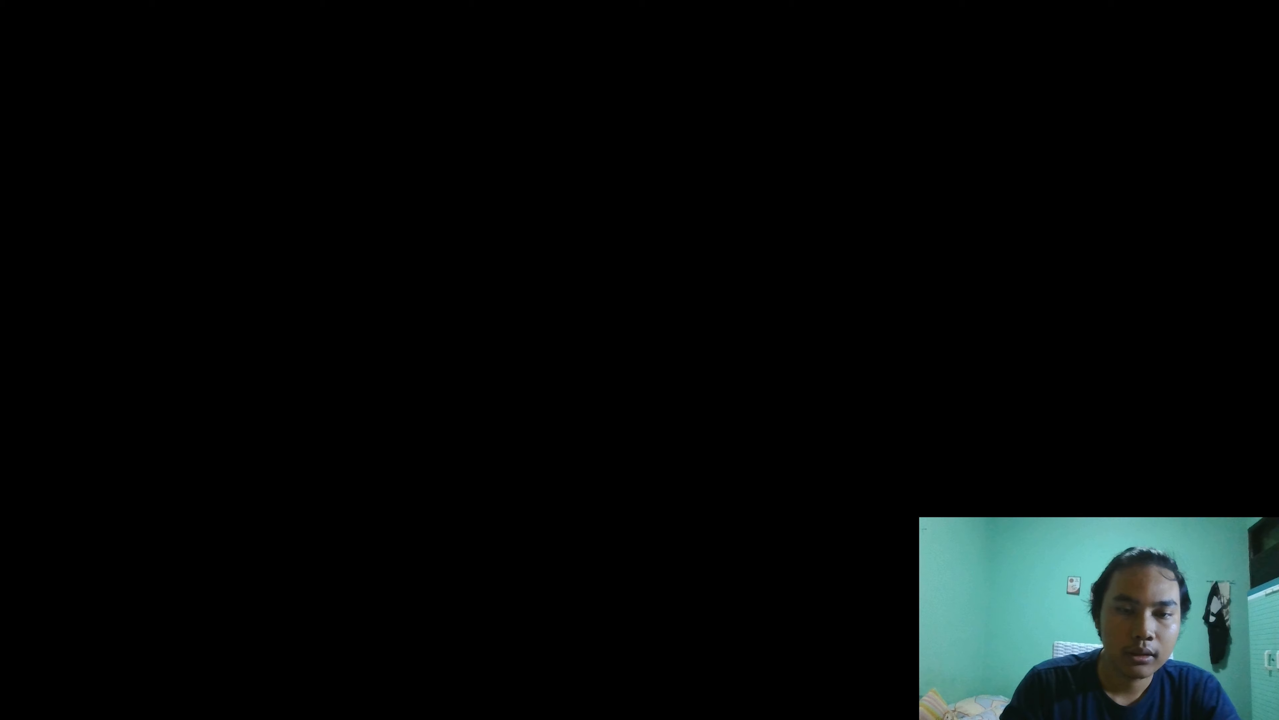
click(583, 494)
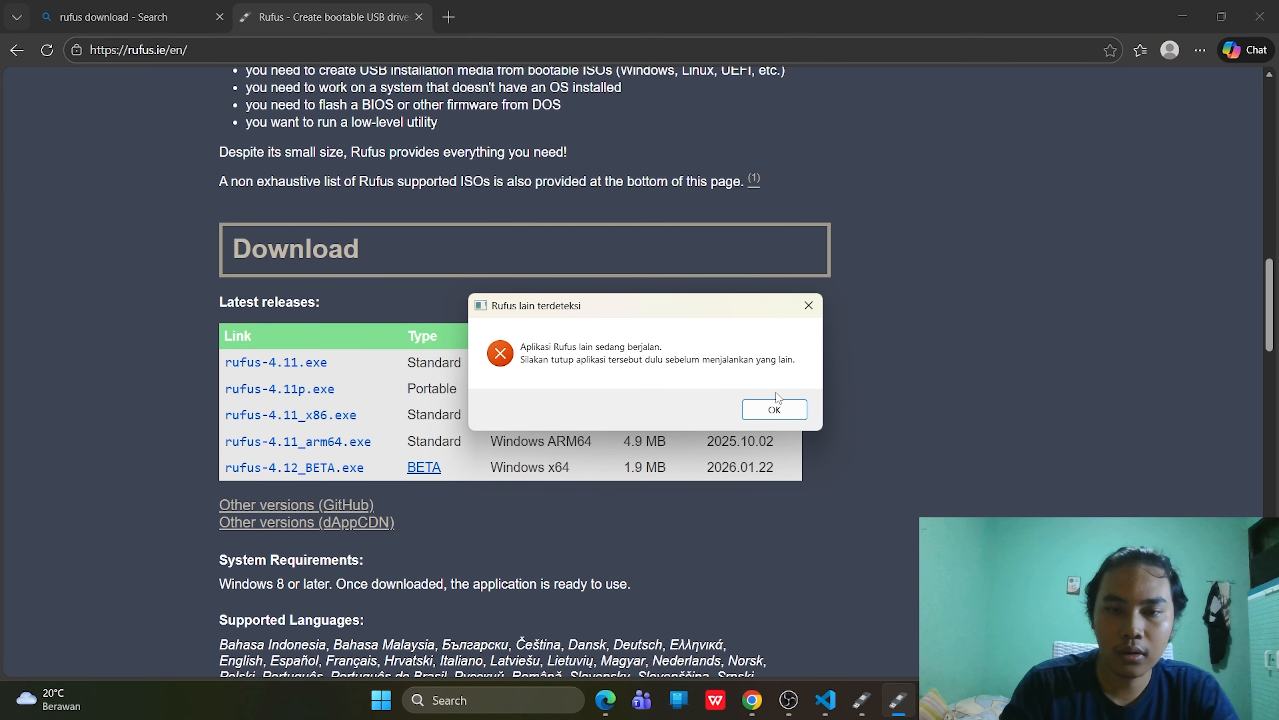
click(777, 408)
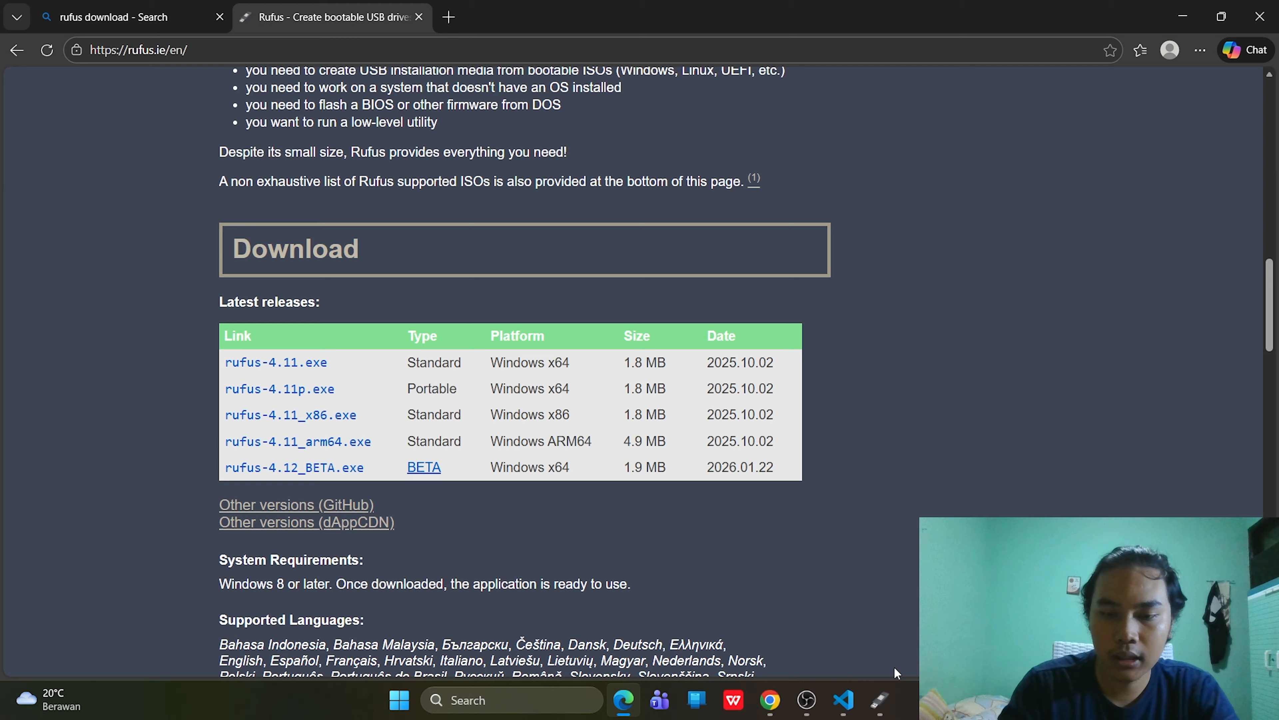
click(880, 700)
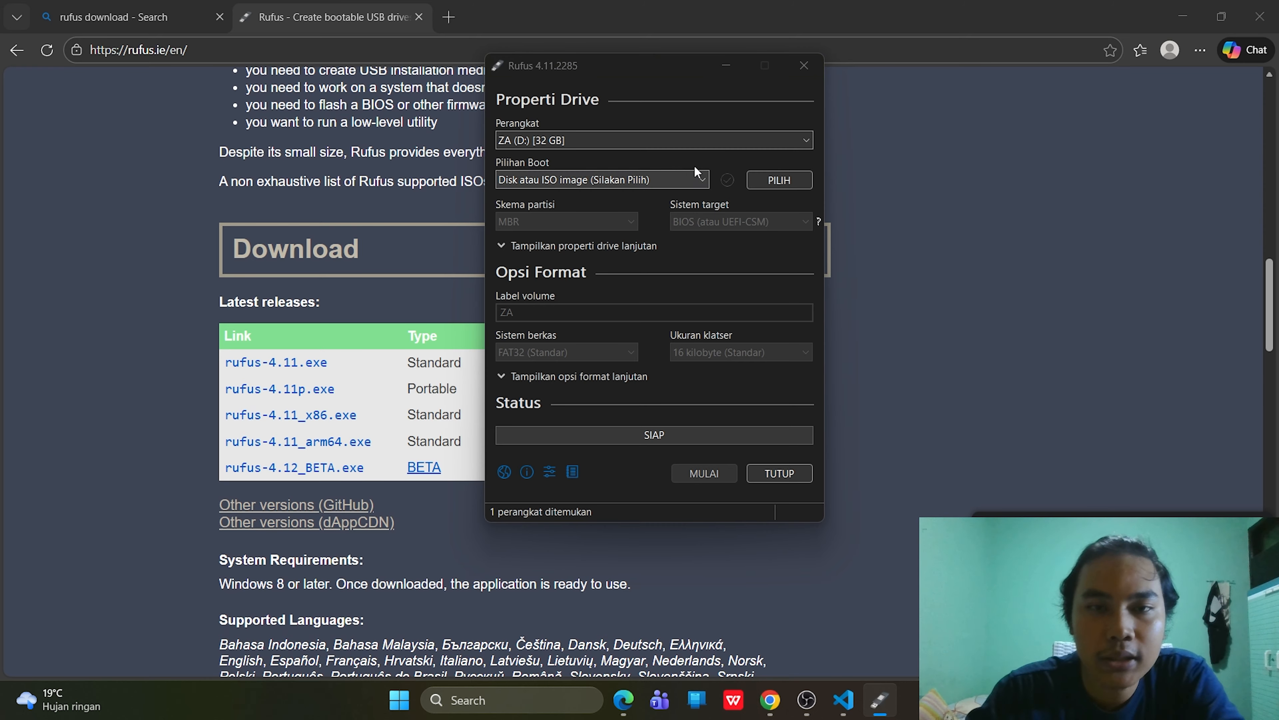
- Keep the 32 GB ZA (D:) target drive and locate Windows 7 (SuperNano) in Documents > Sistem Operasi
click(743, 144)
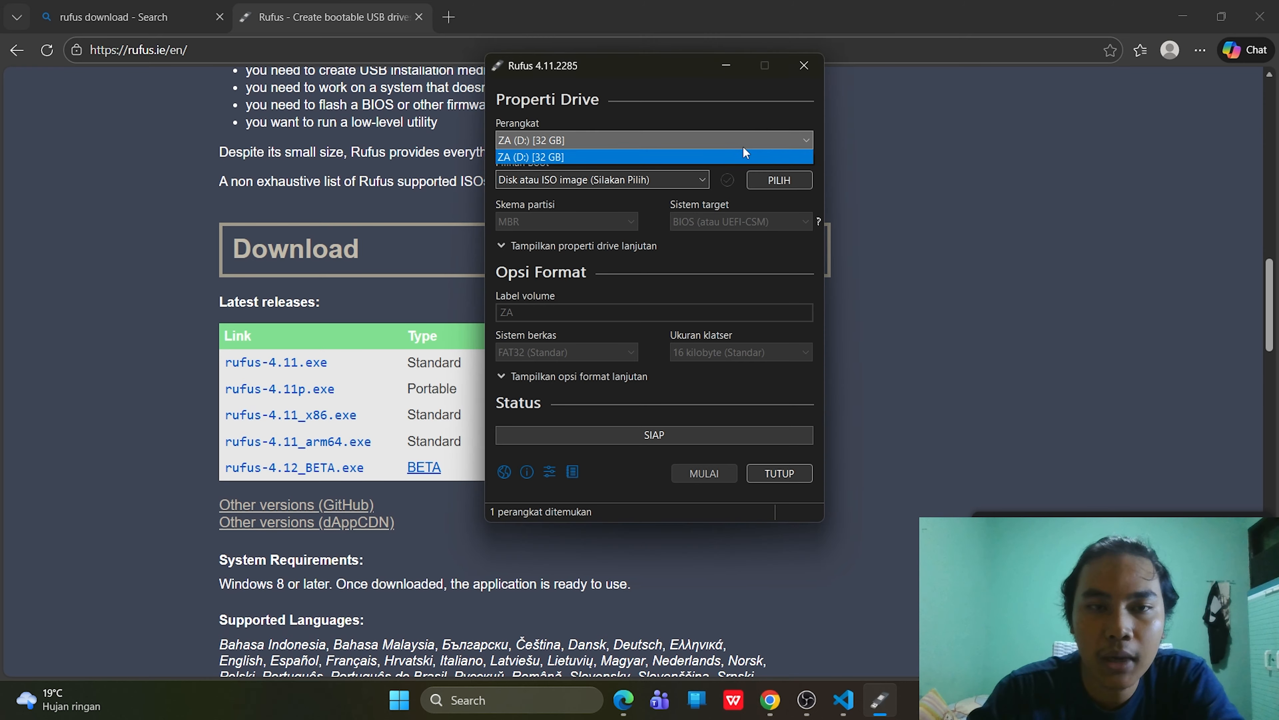
click(790, 132)
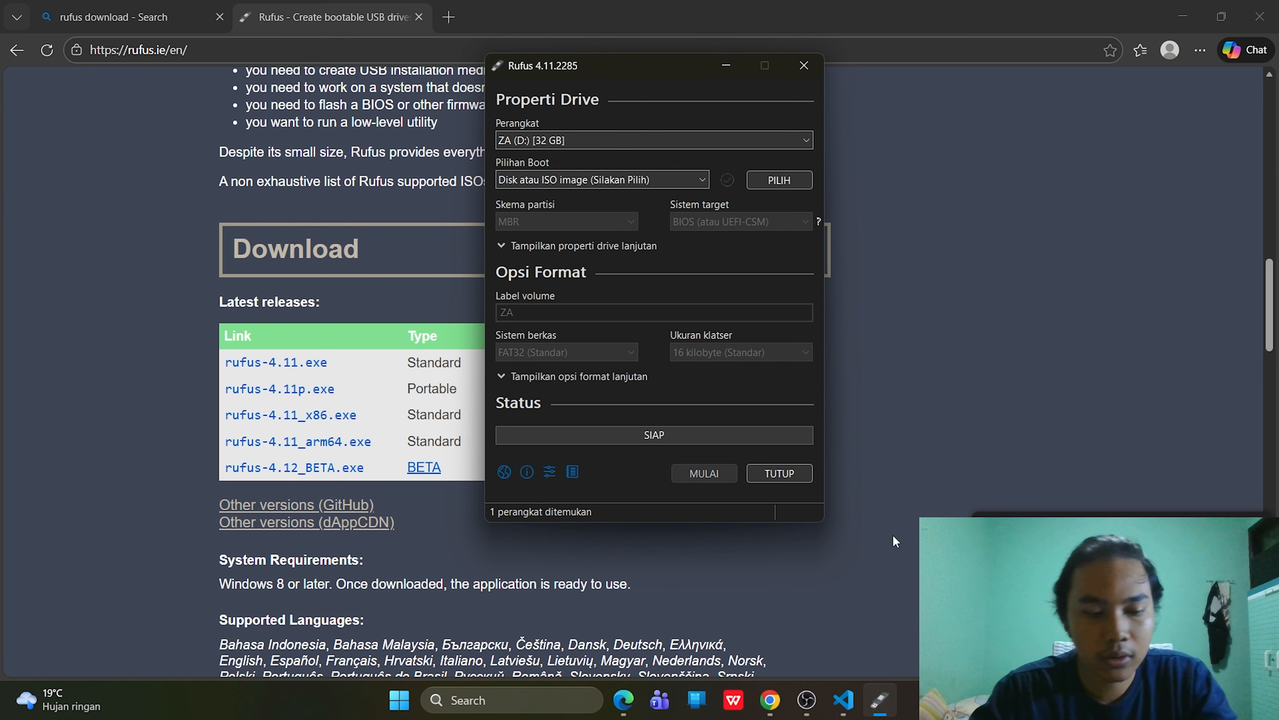
key(super)
text(fil)
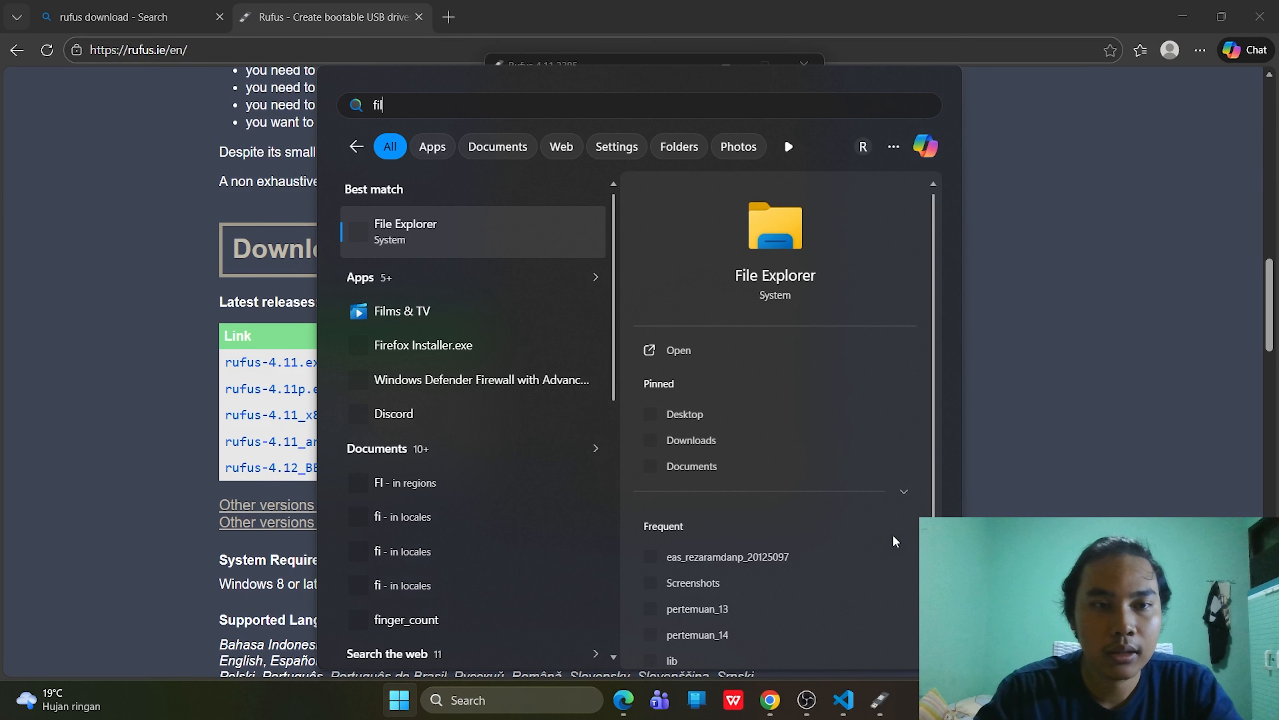
key(Return)
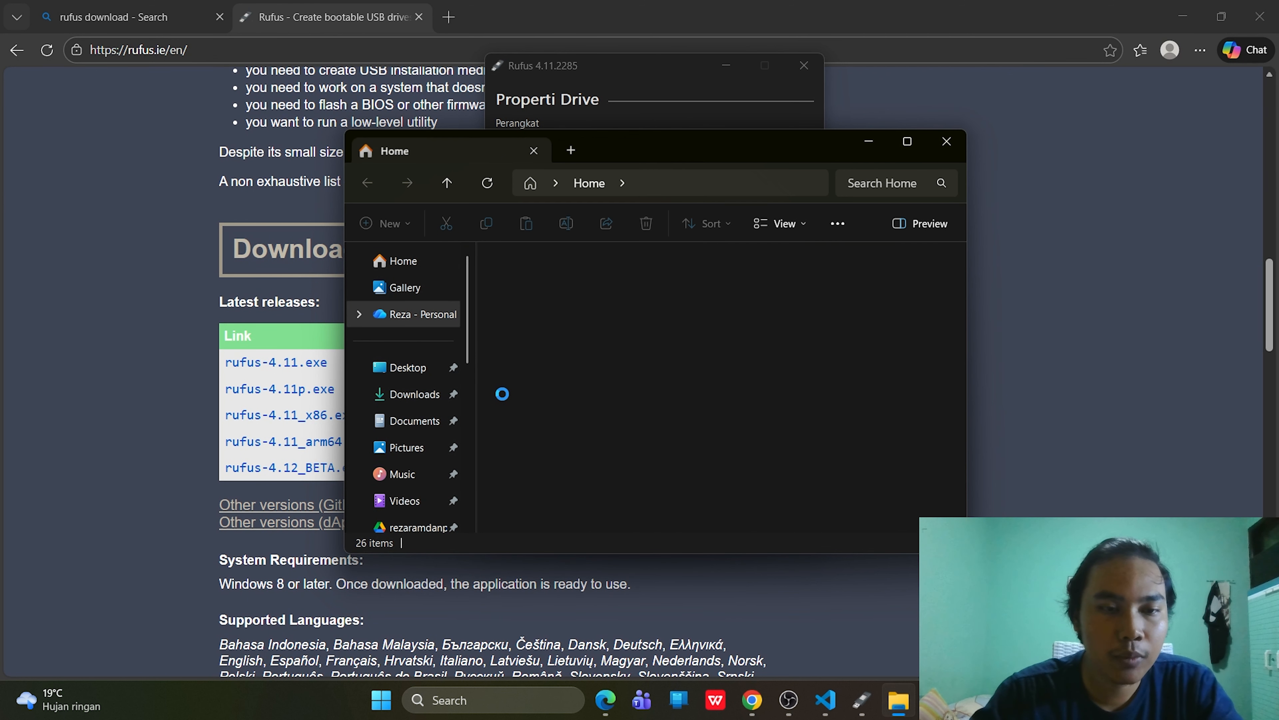
click(417, 420)
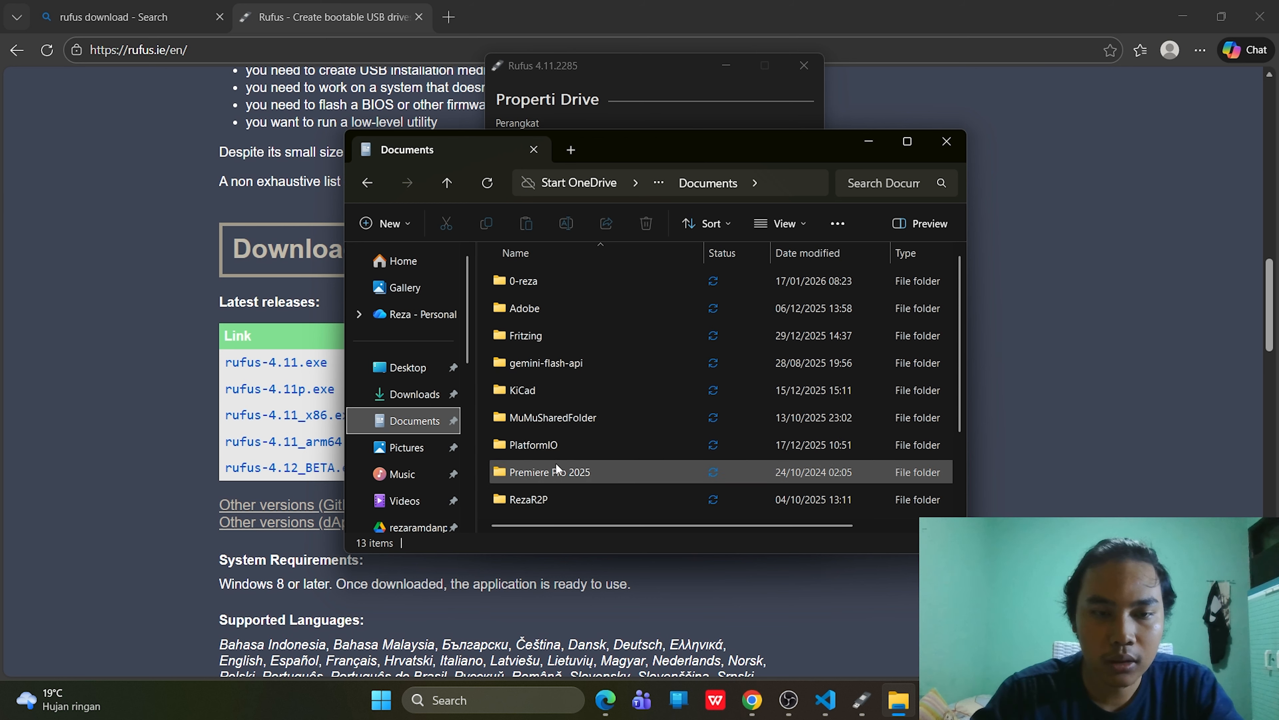
scroll(555, 462, down, 2)
click(562, 484)
double_click(561, 485)
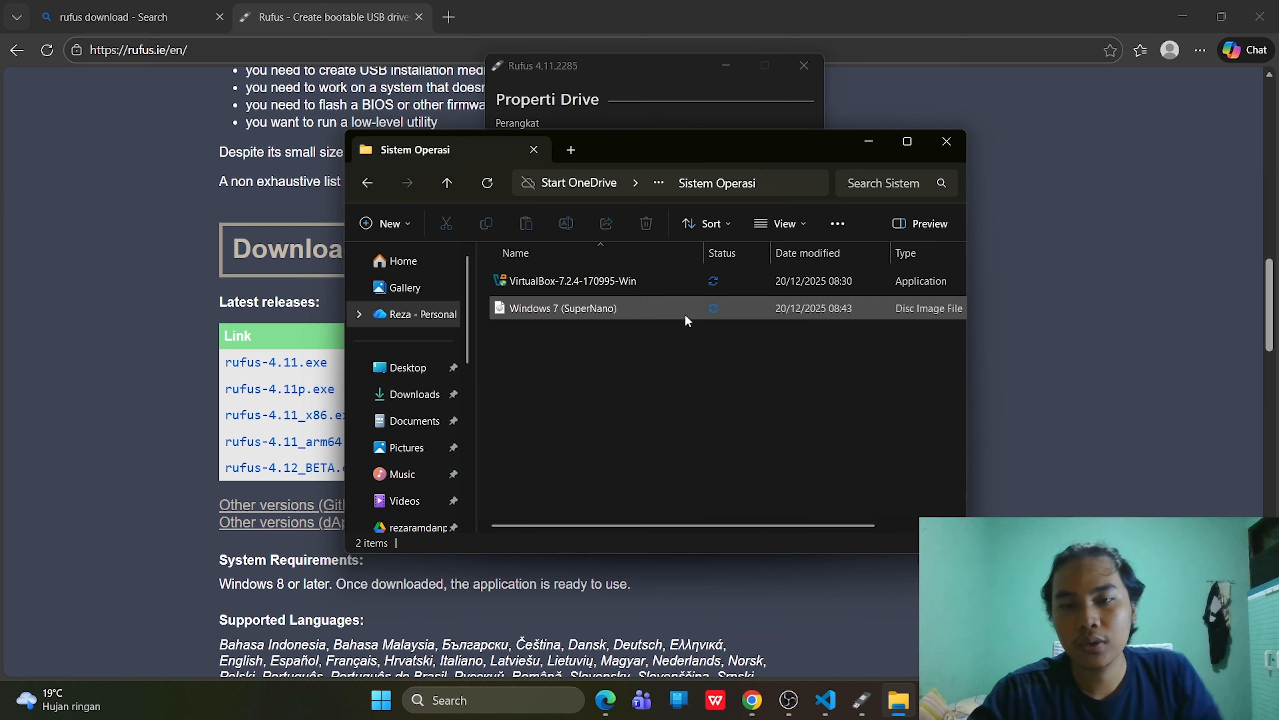
click(870, 150)
- Load Windows 7 (SuperNano).iso from Documents > Sistem Operasi as the disk or ISO boot image
click(653, 181)
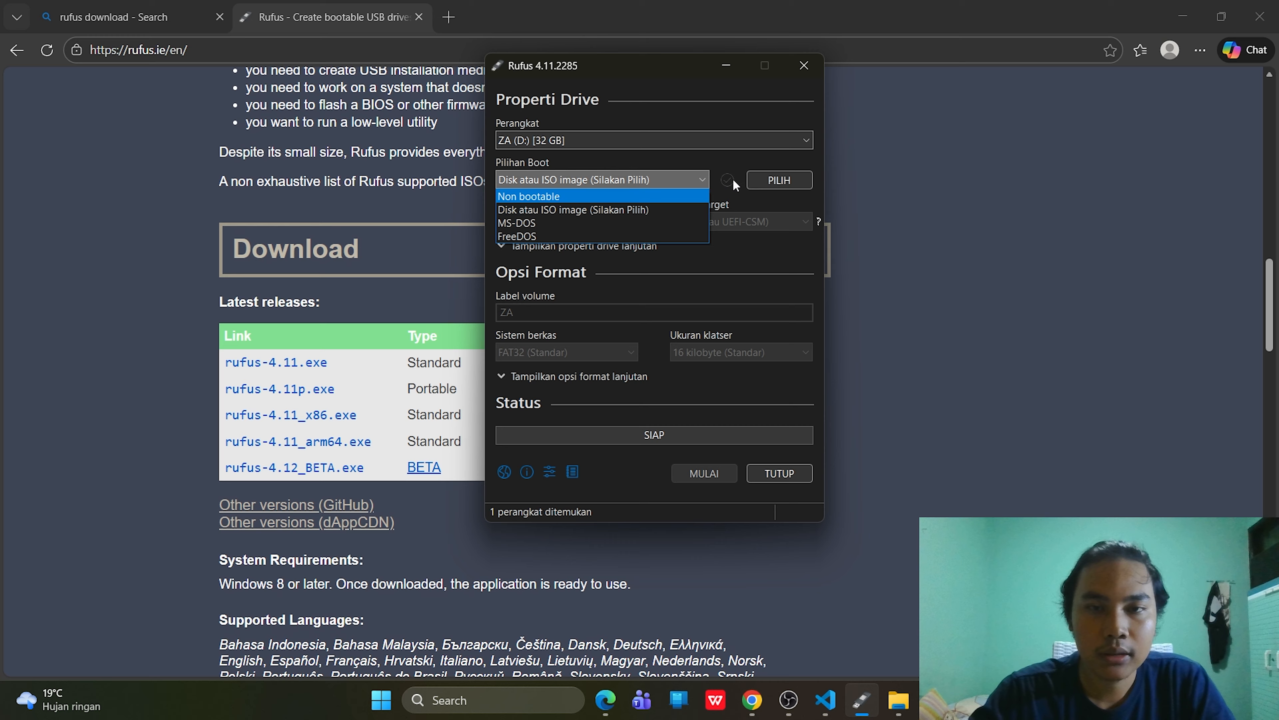
click(791, 181)
click(793, 181)
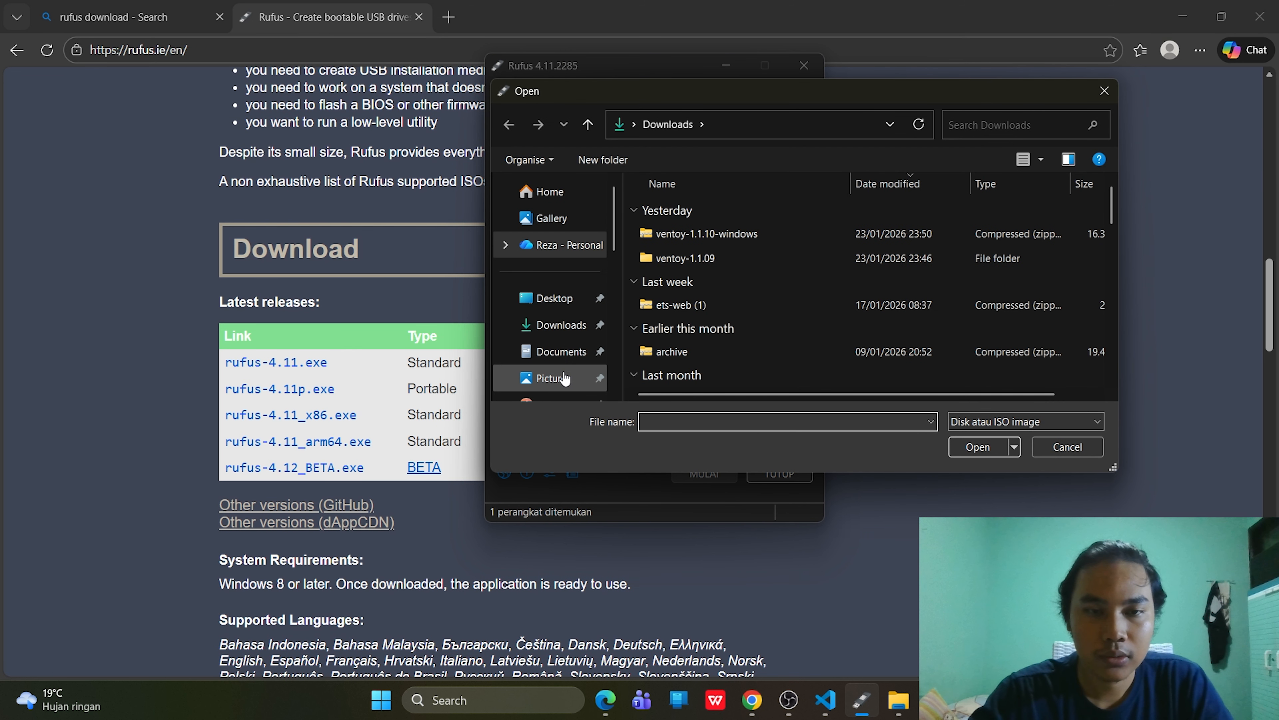
click(517, 352)
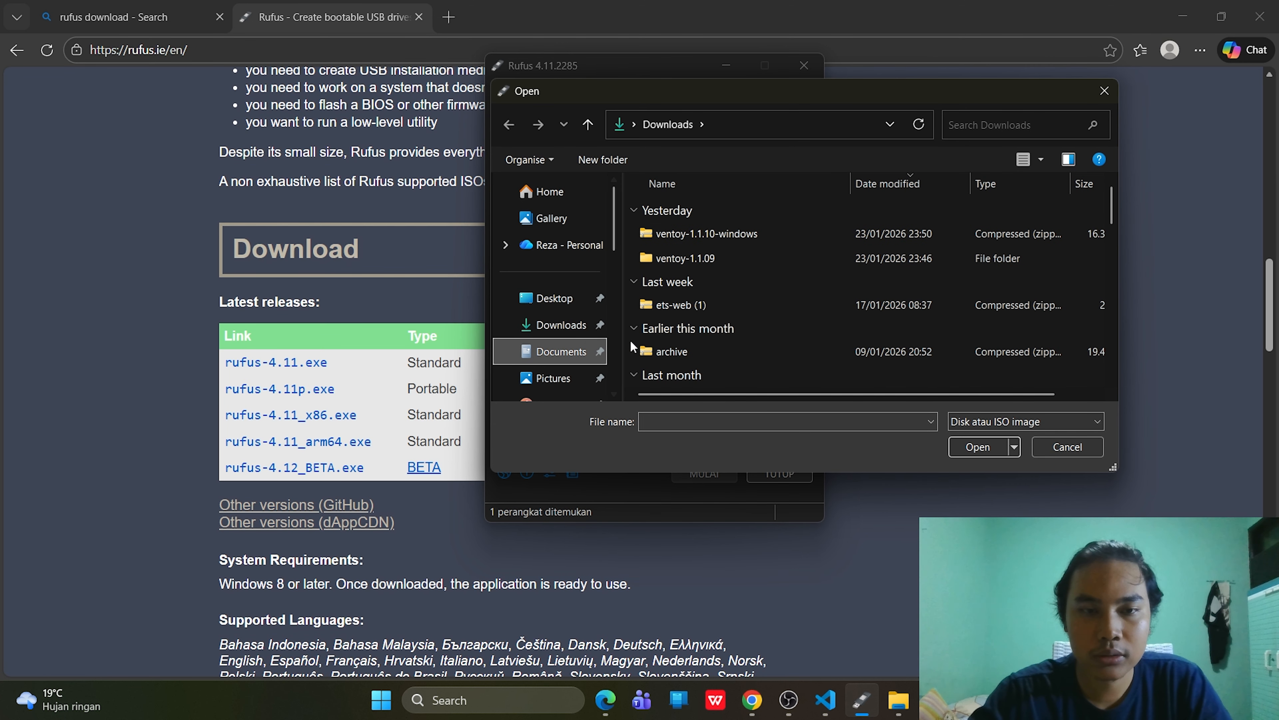
click(573, 355)
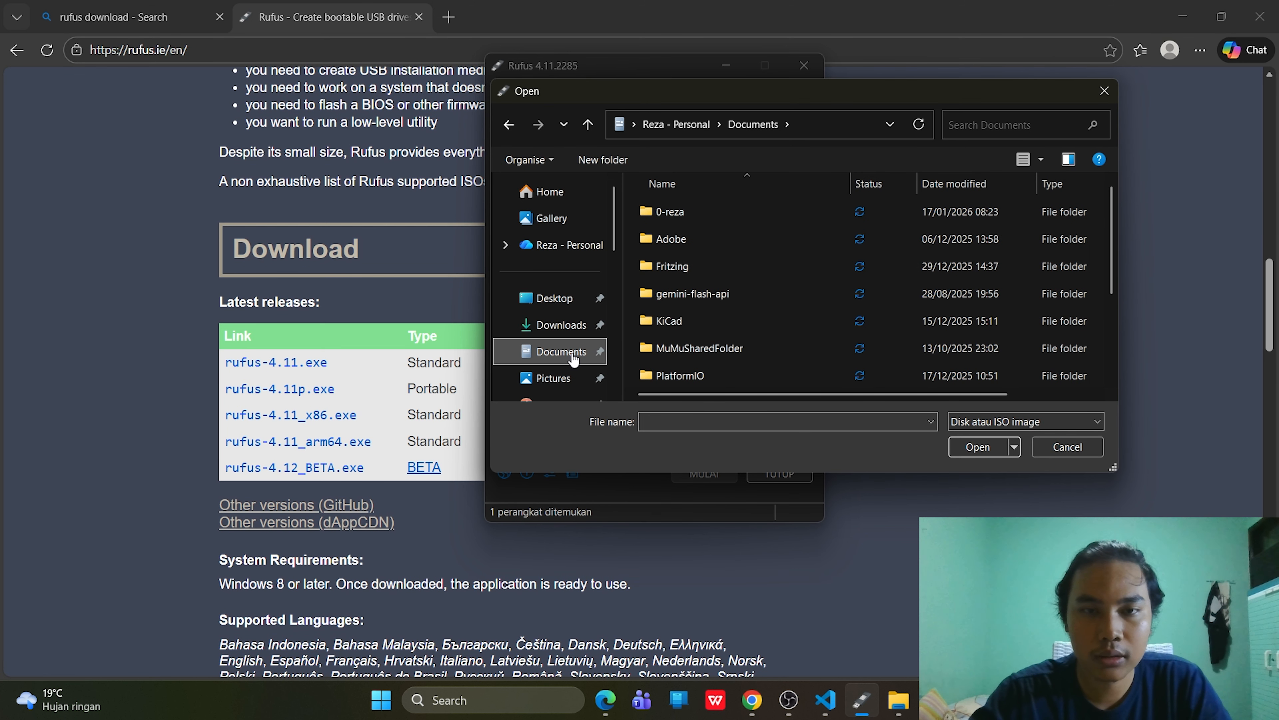
scroll(711, 306, down, 3)
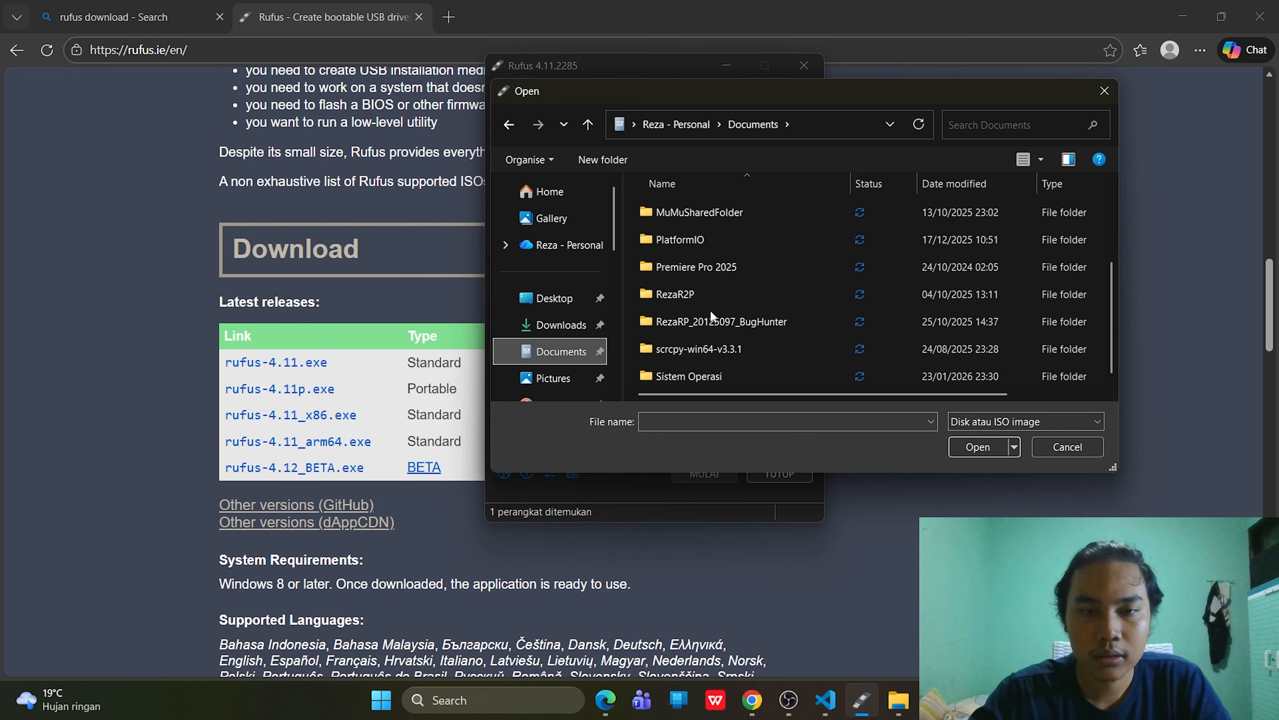
double_click(683, 374)
click(727, 207)
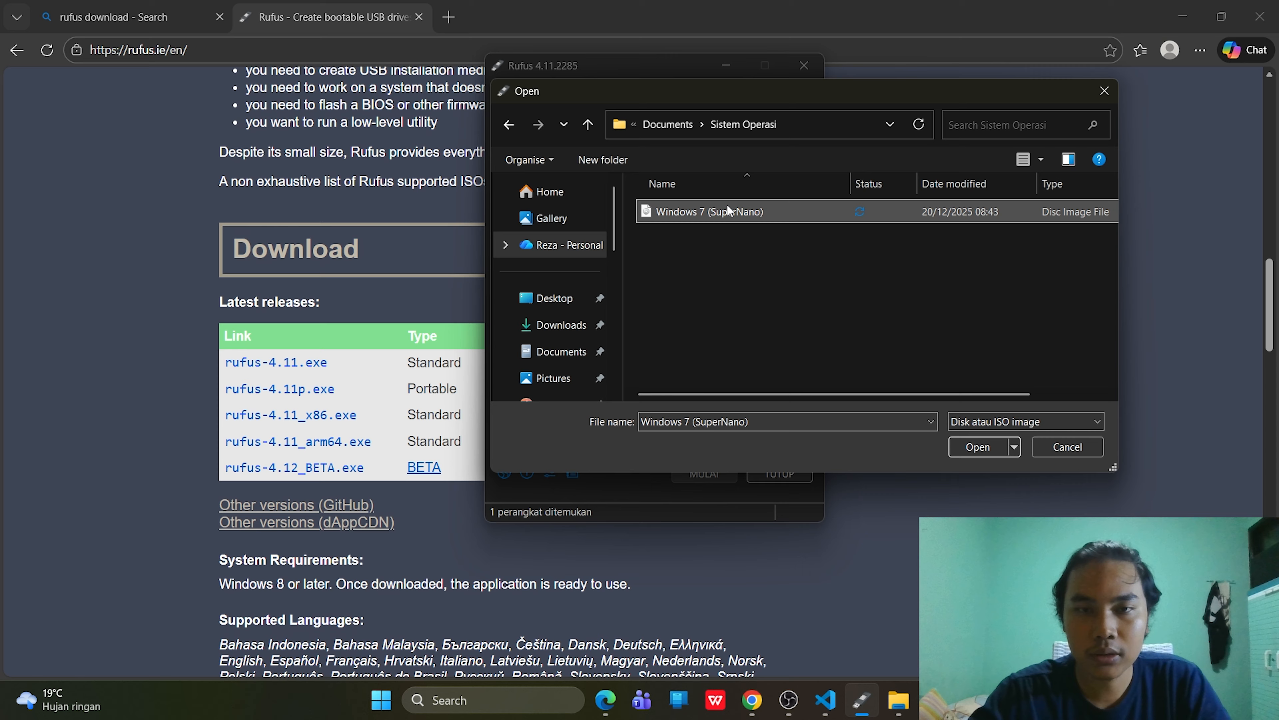
click(986, 447)
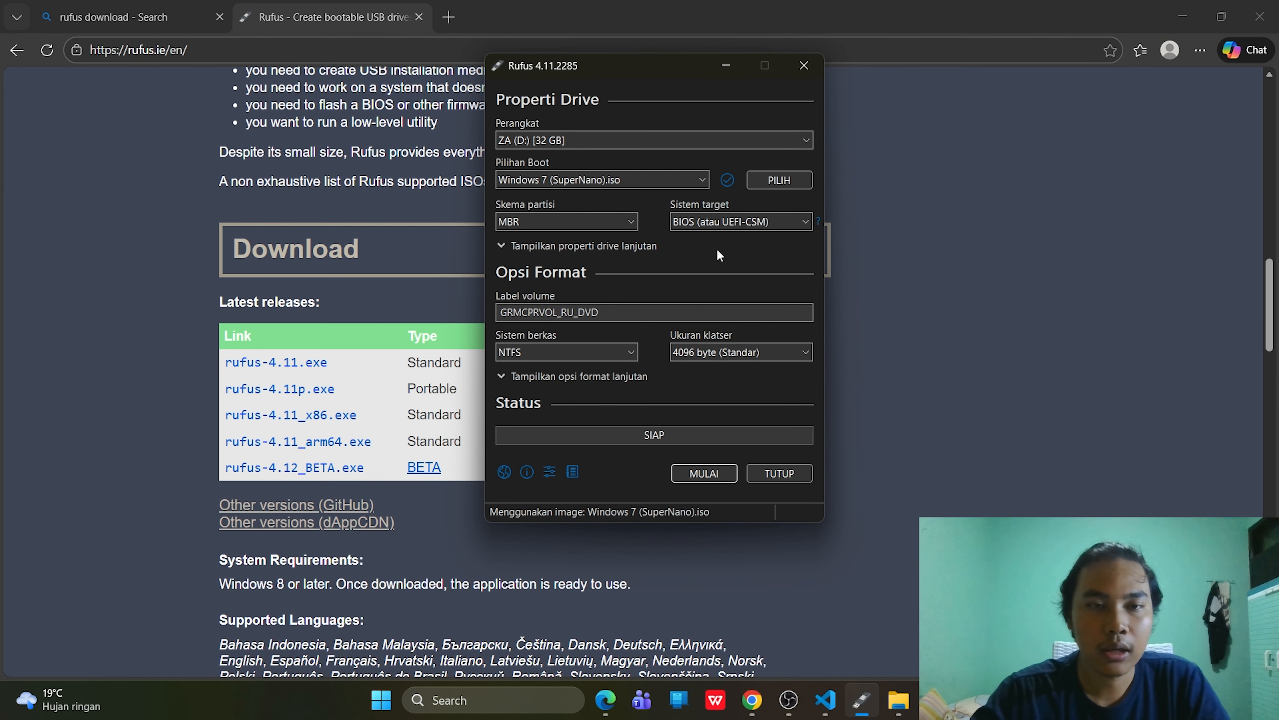
- Keep the MBR partition scheme with BIOS target and NTFS, and start writing the drive
mouse_move(720, 234)
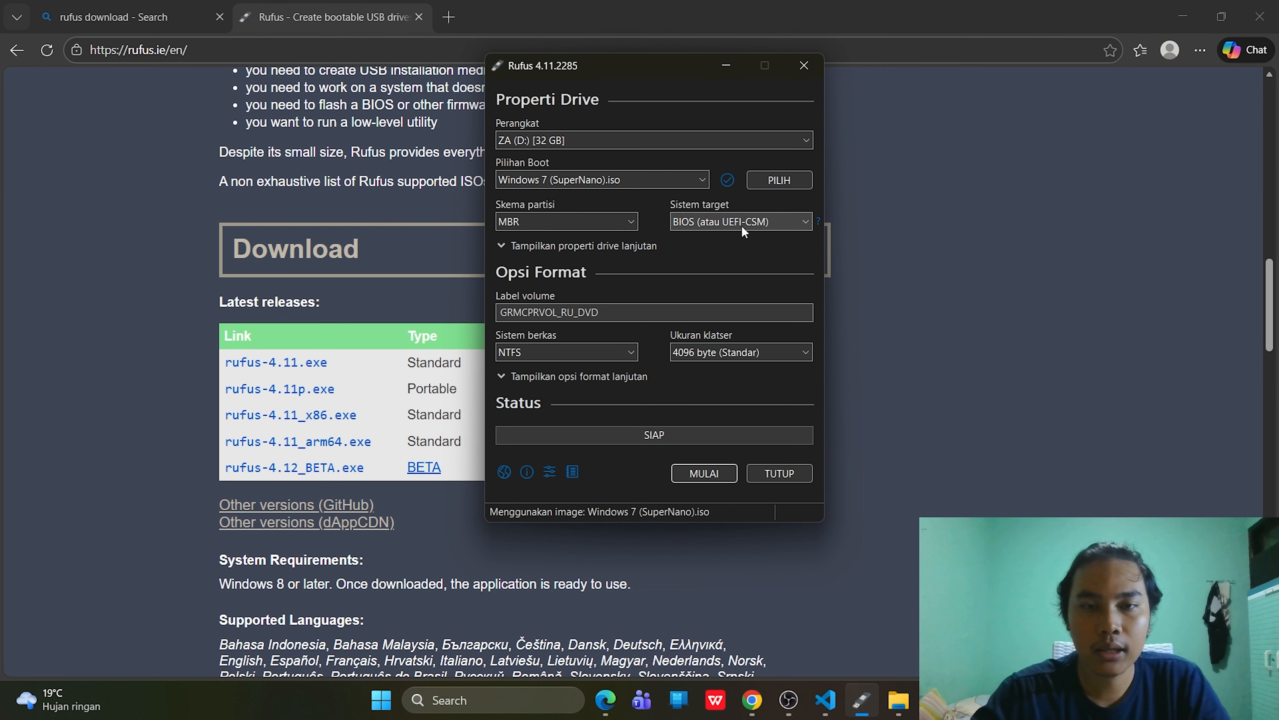
click(579, 225)
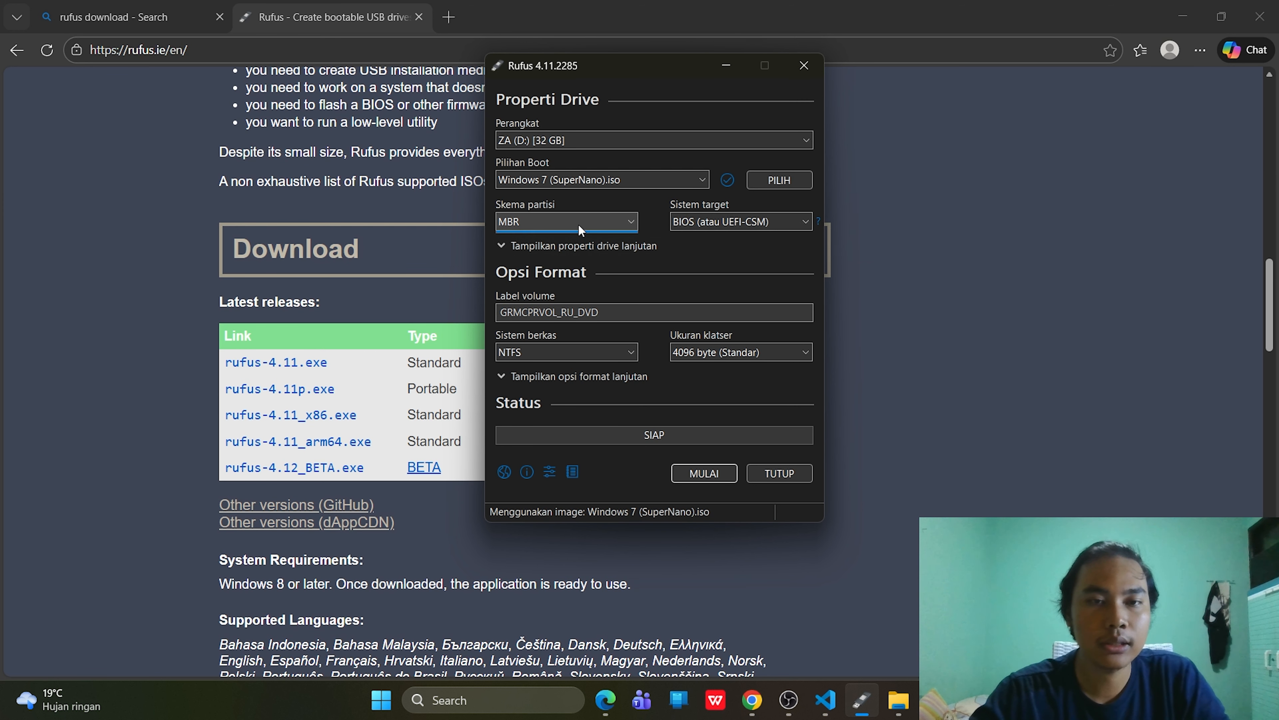
click(578, 225)
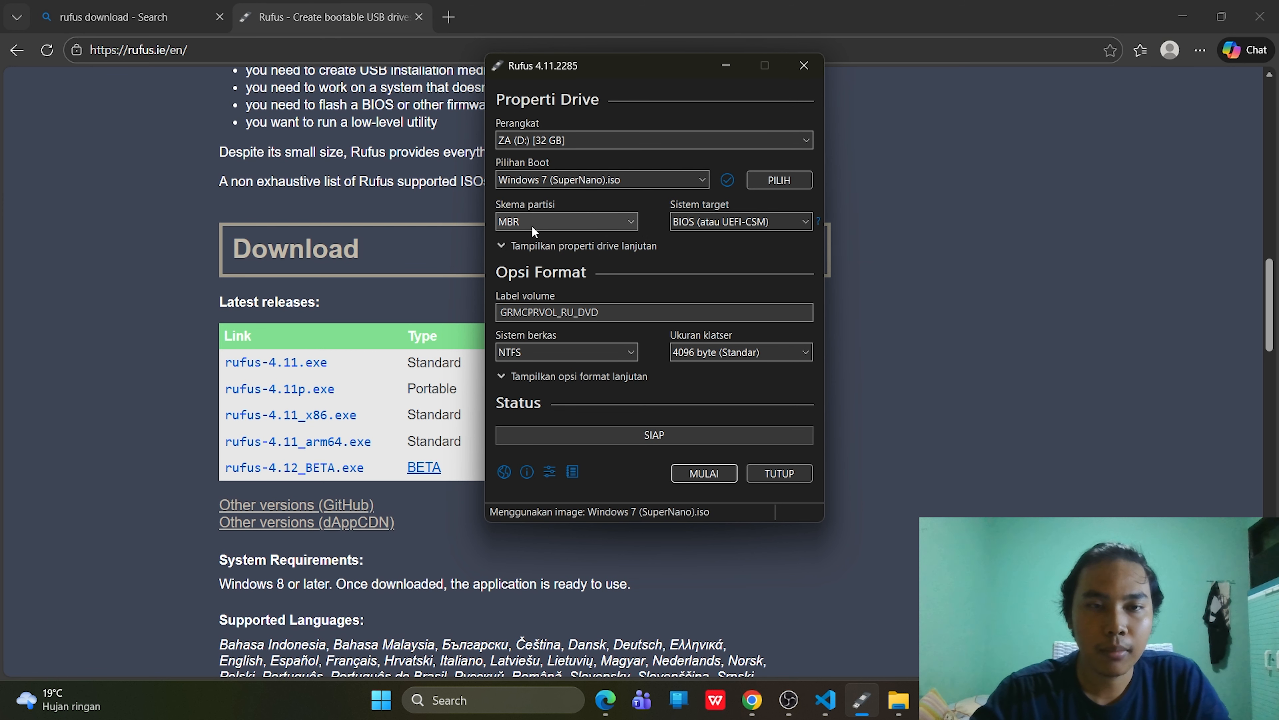
click(554, 225)
click(589, 245)
click(623, 221)
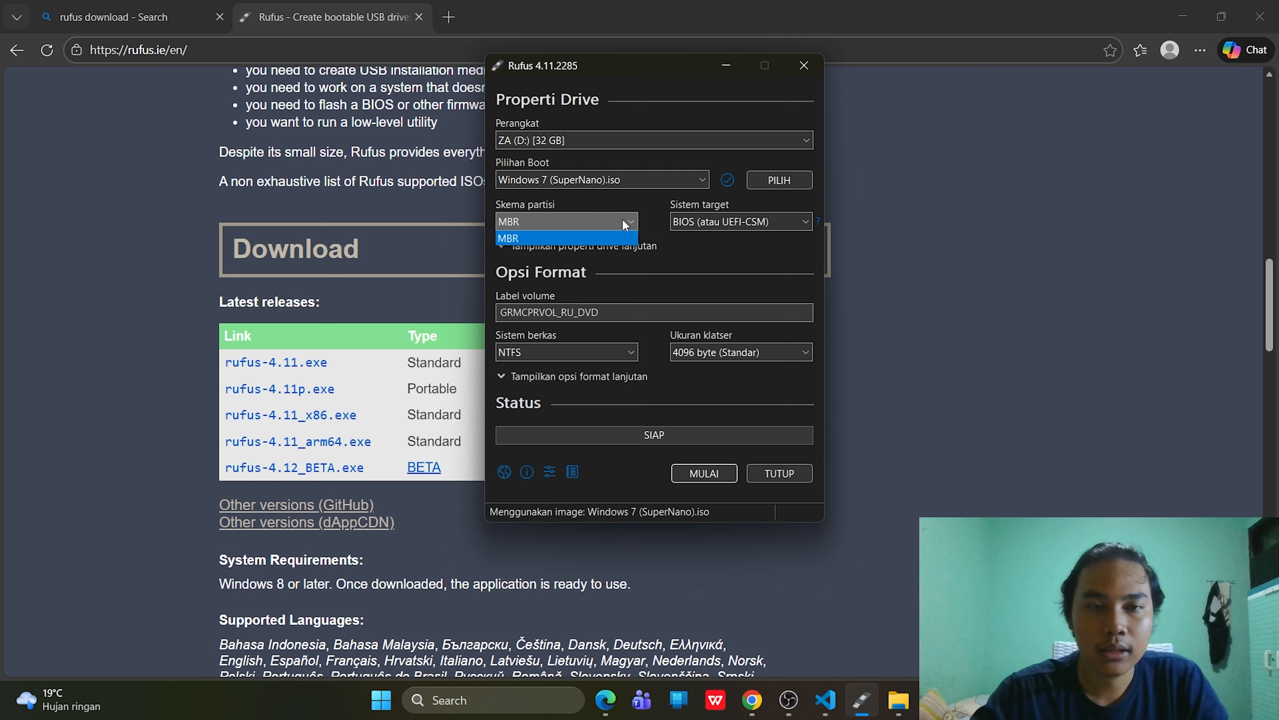
click(629, 219)
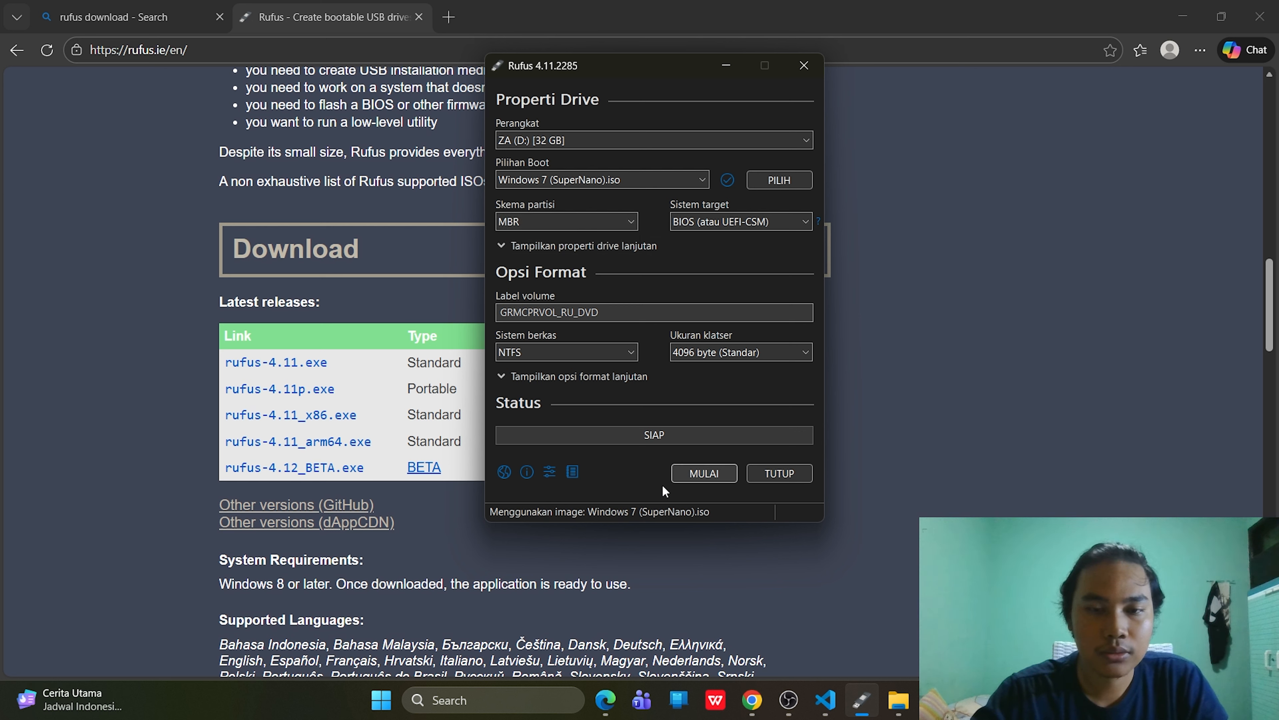
click(700, 483)
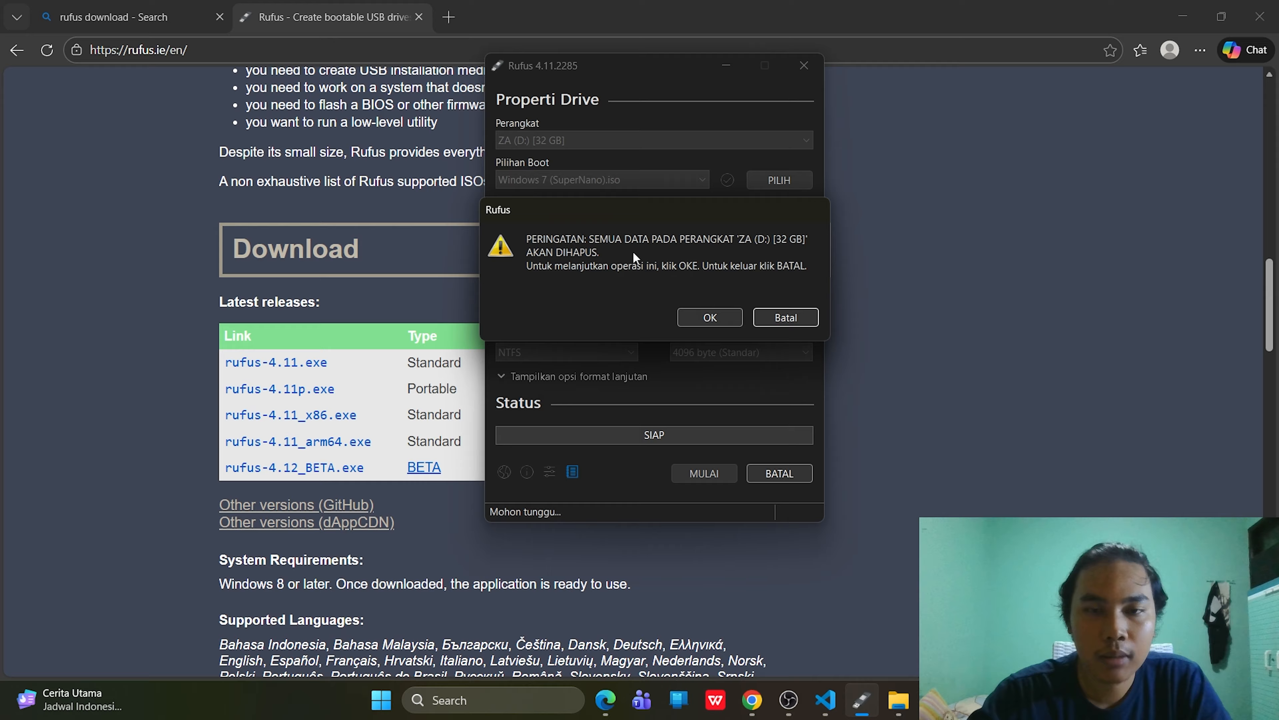
- Confirm erasing the ZA (D:) drive, let the write reach SIAP, and close Rufus
click(718, 315)
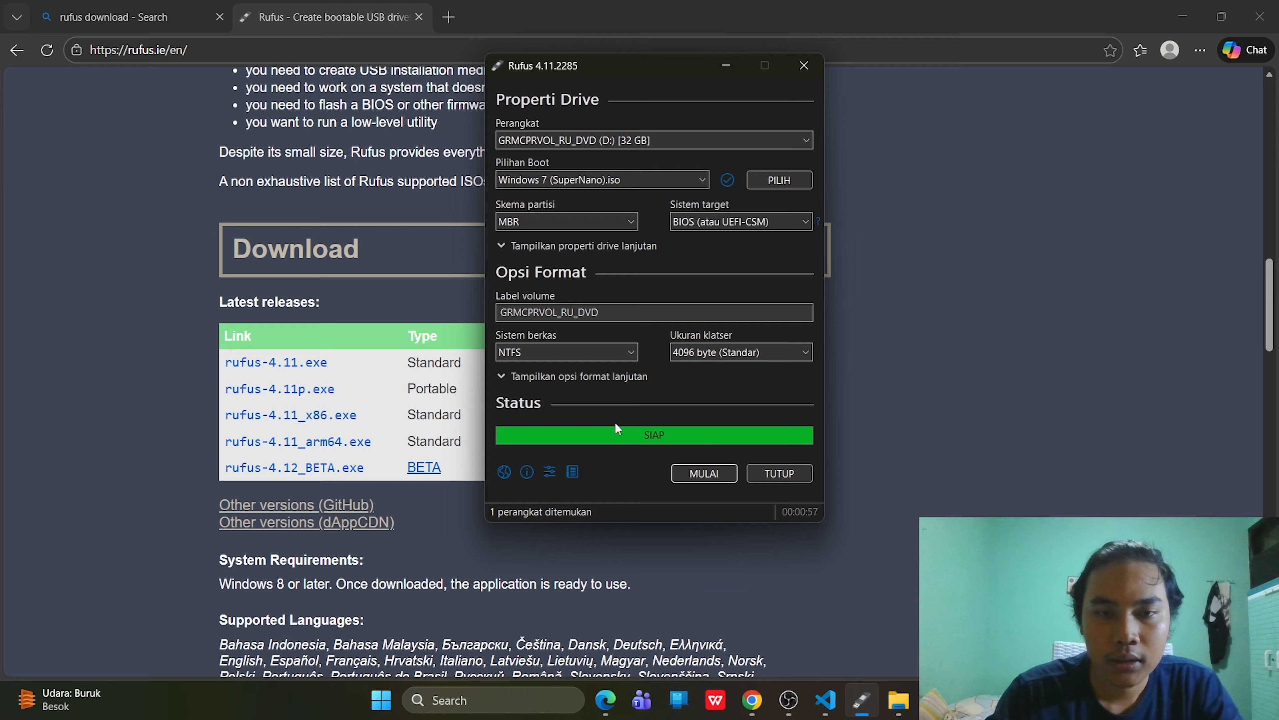
click(802, 476)
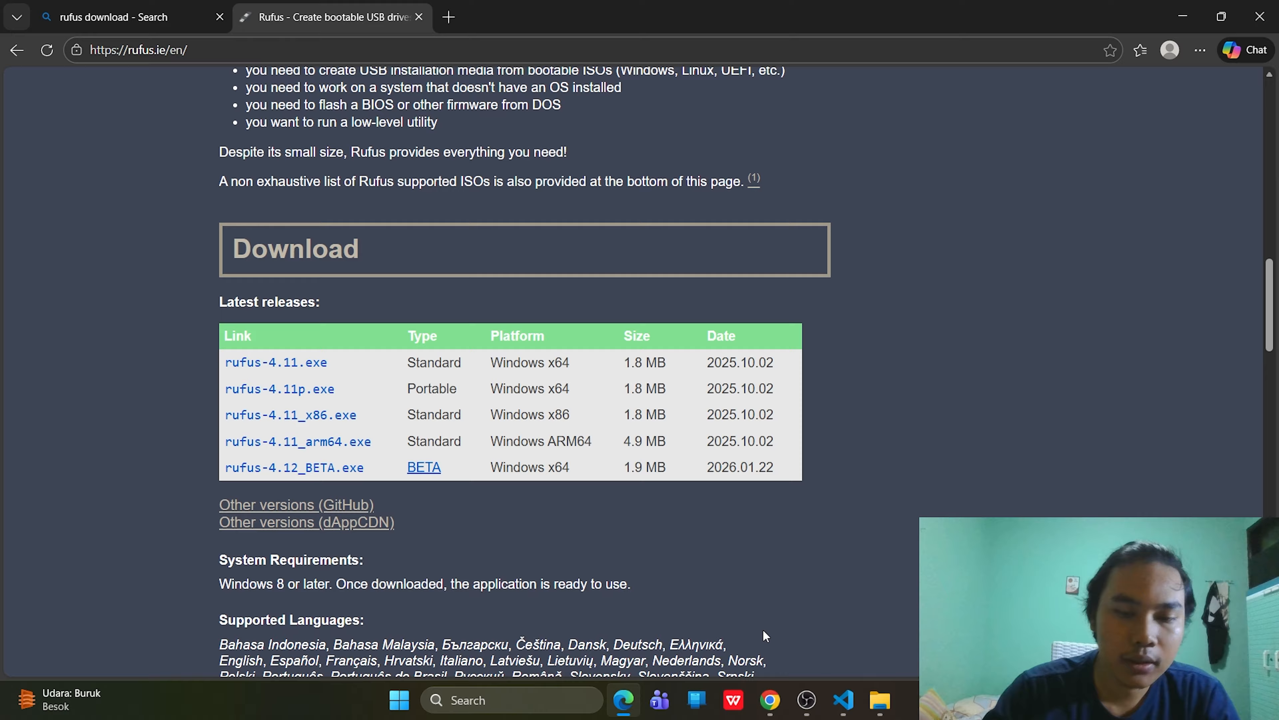
mouse_move(780, 699)
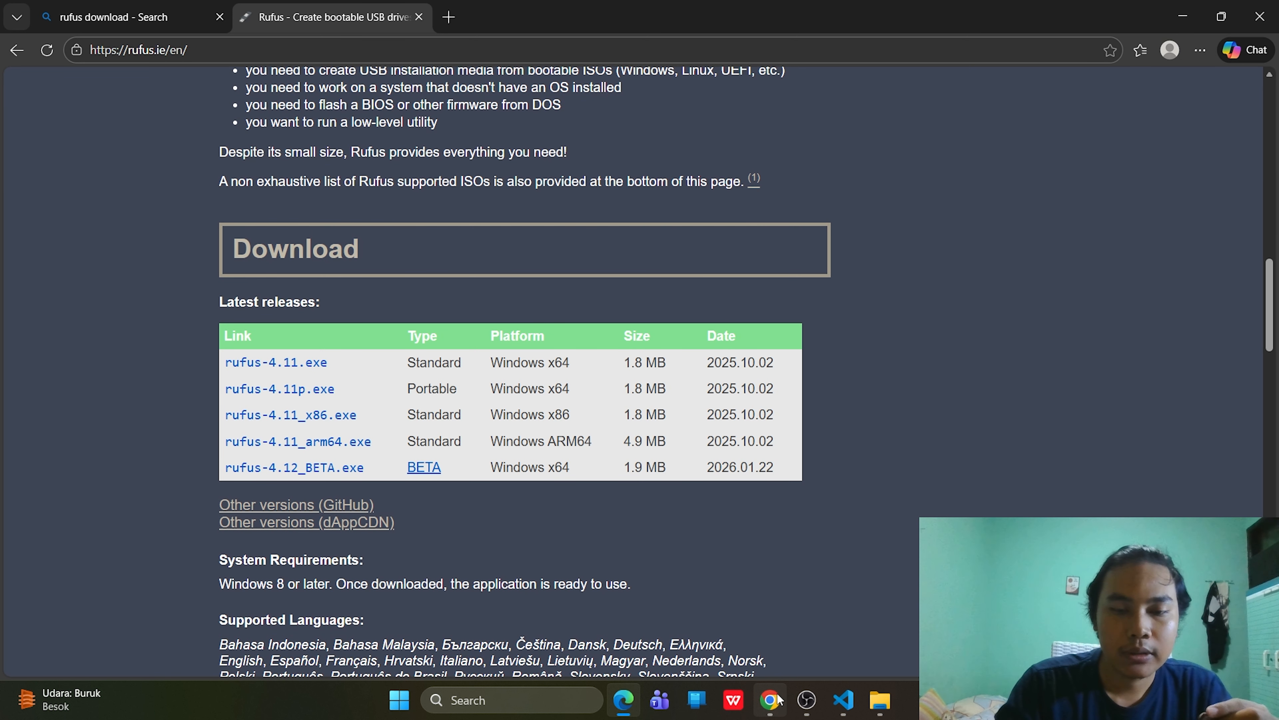
- Google 'cara masuk bios di laptop thinkpad l15', read the expanded AI summary's F1 tip, then view image results
click(779, 705)
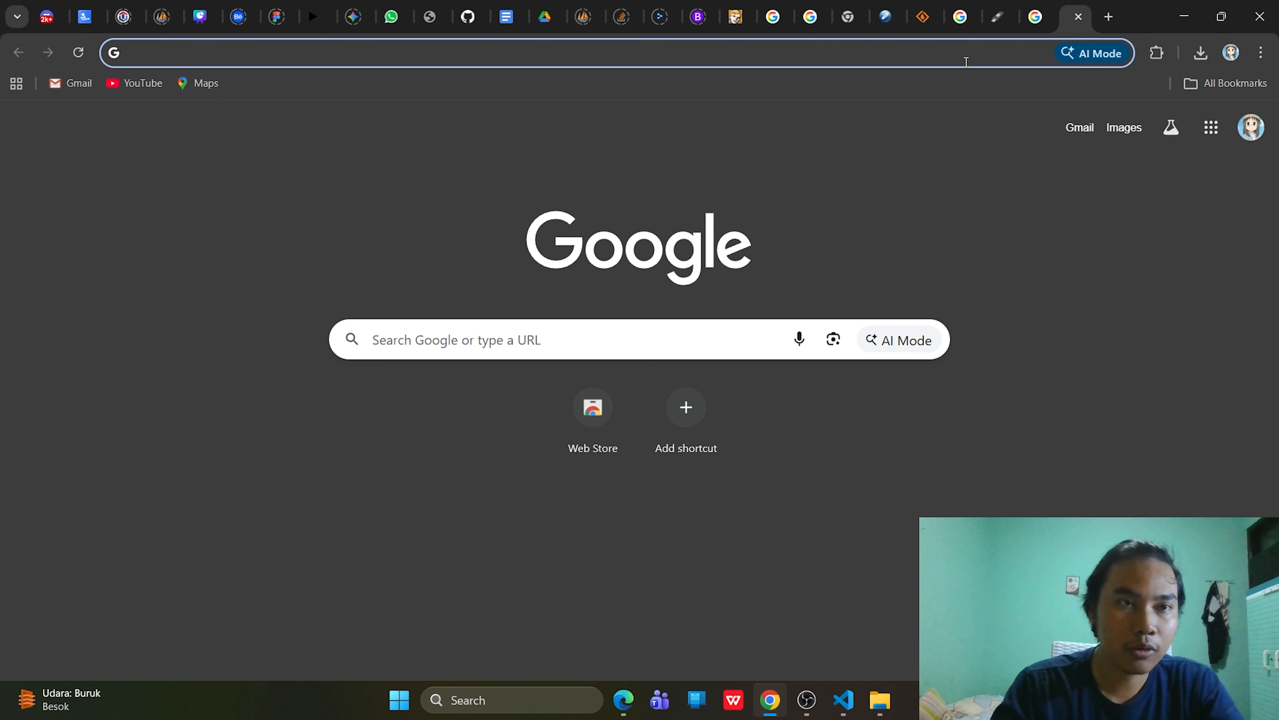
text(cara m)
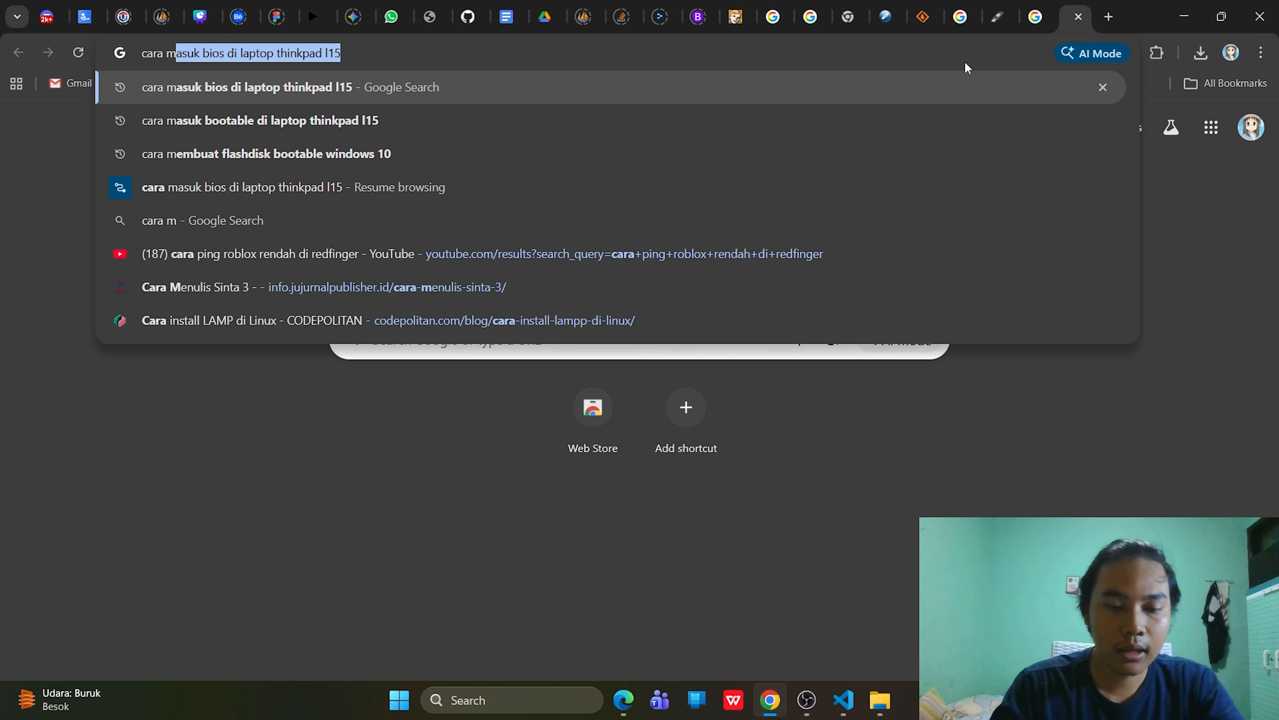
text(asuk bi)
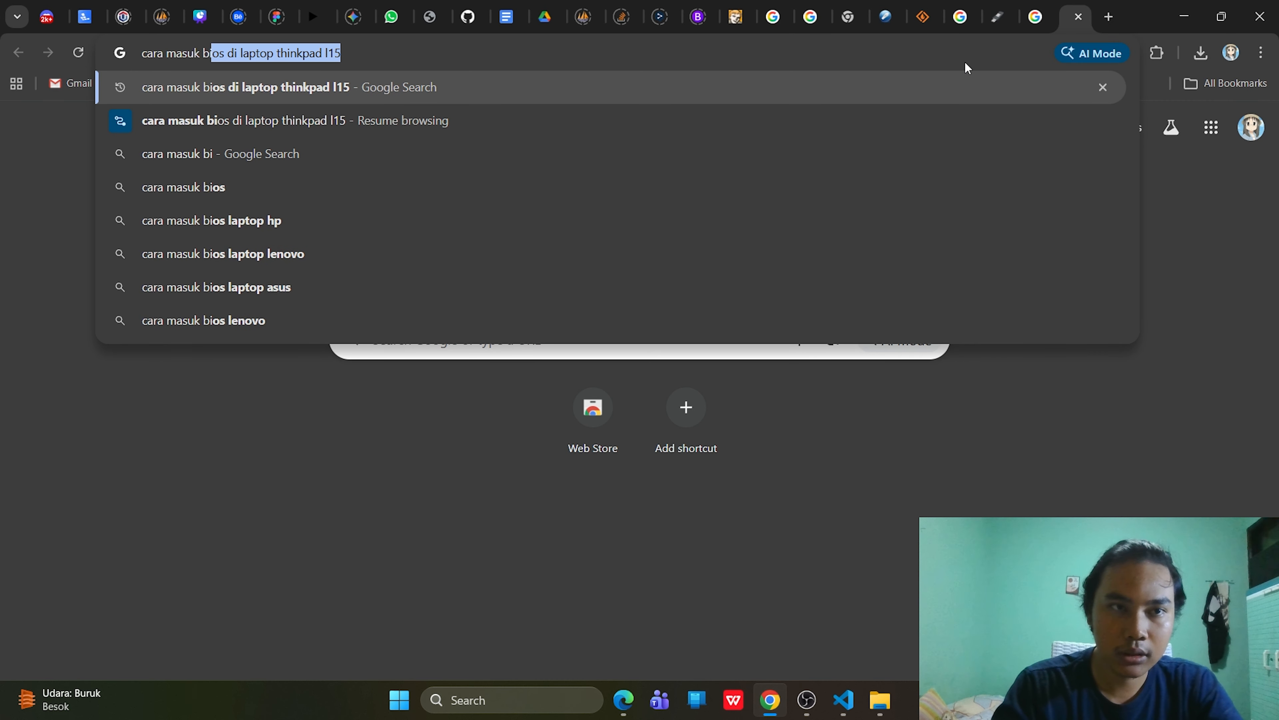
text(os di lap)
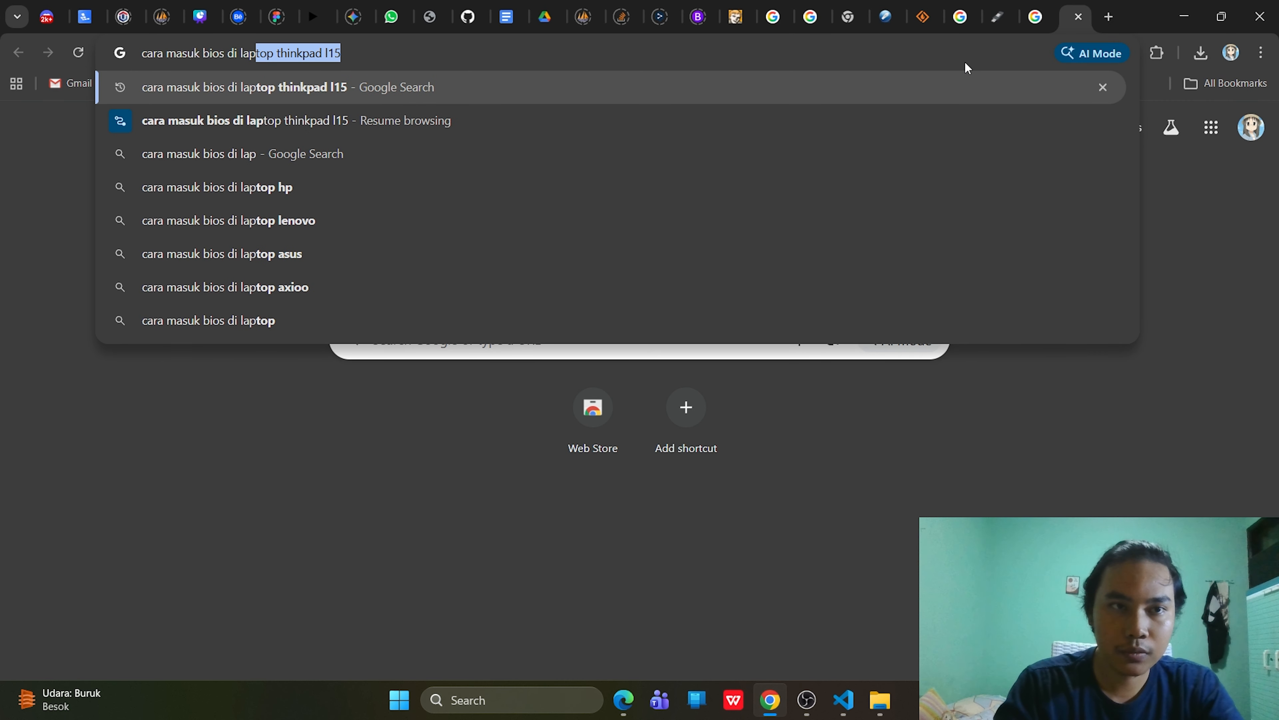
text(top)
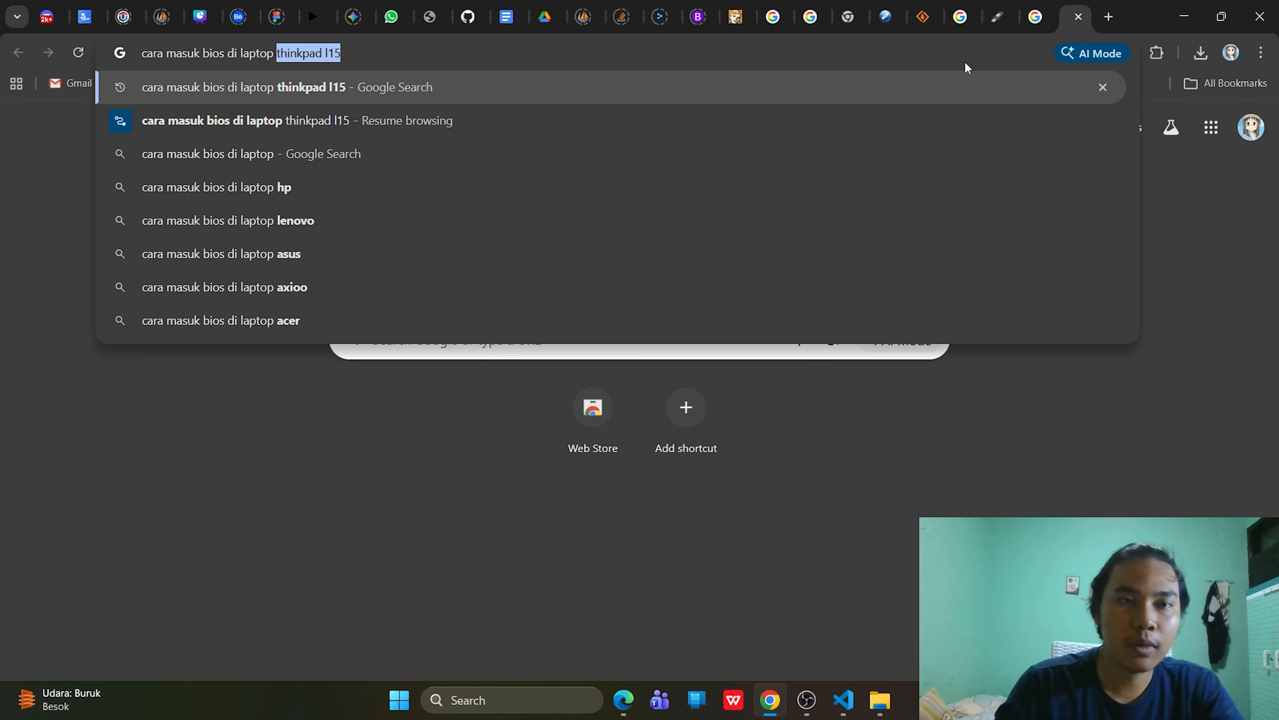
key(Return)
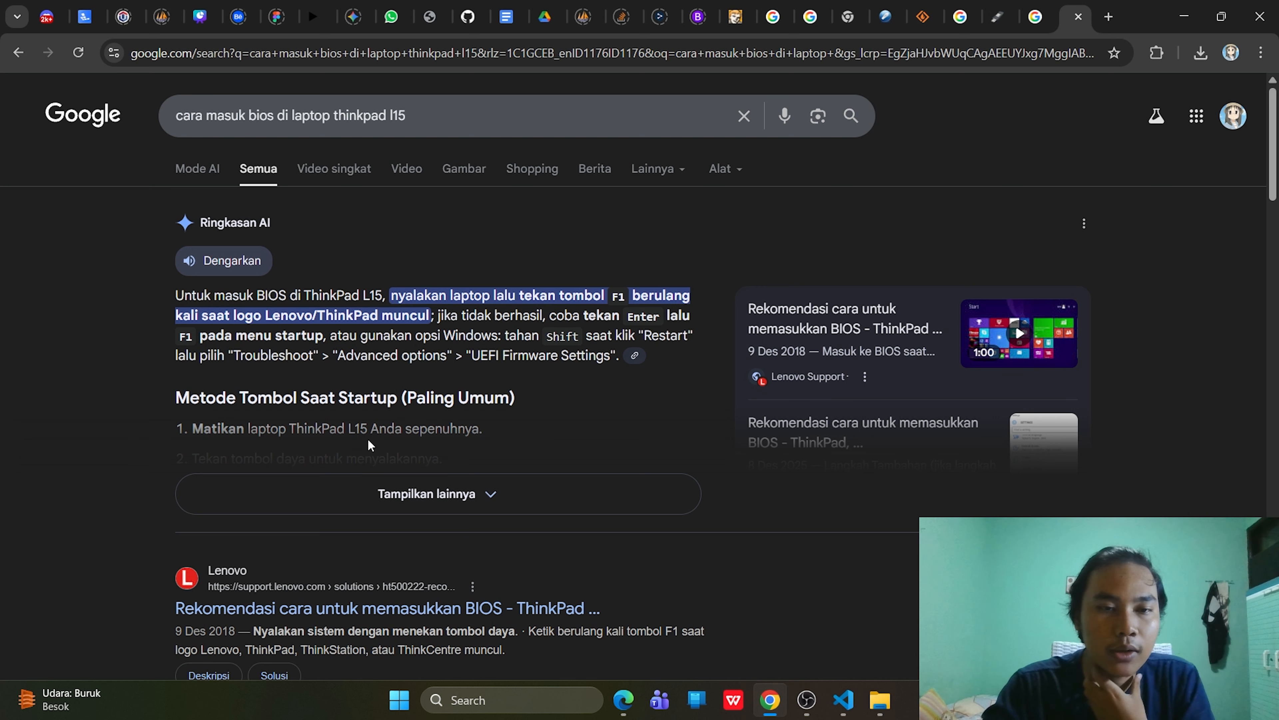
click(358, 507)
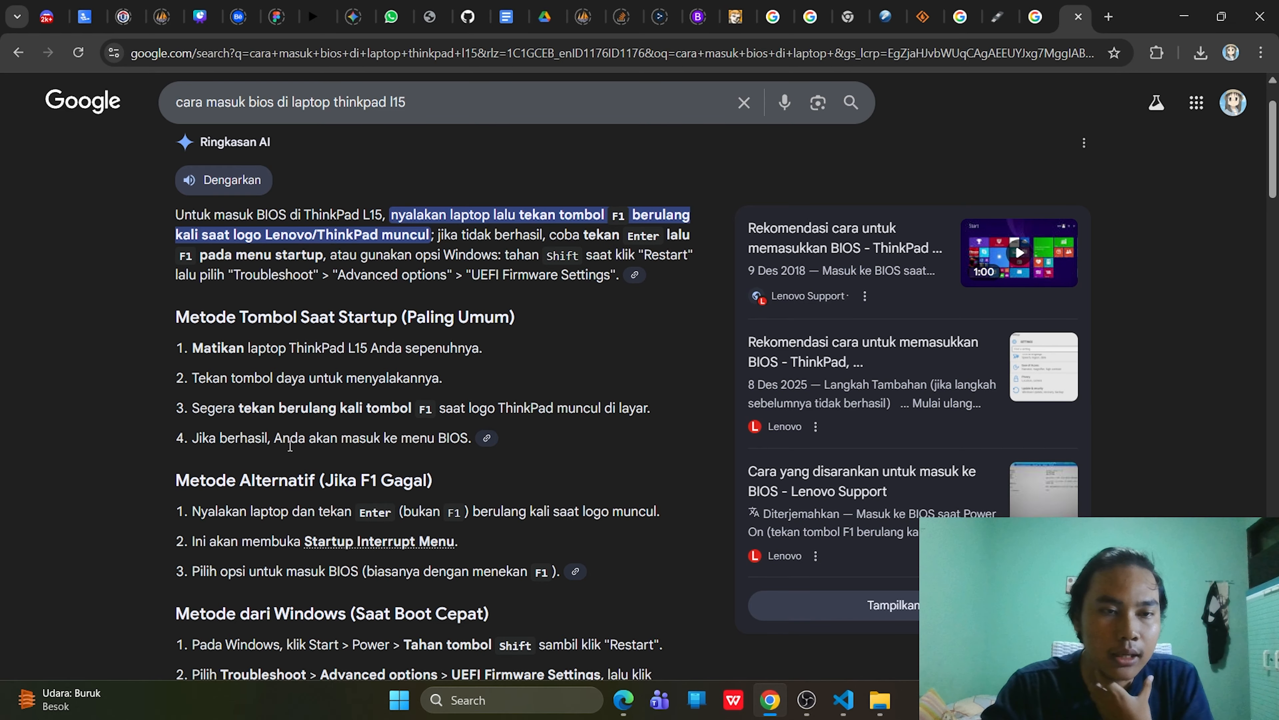
scroll(381, 464, down, 1)
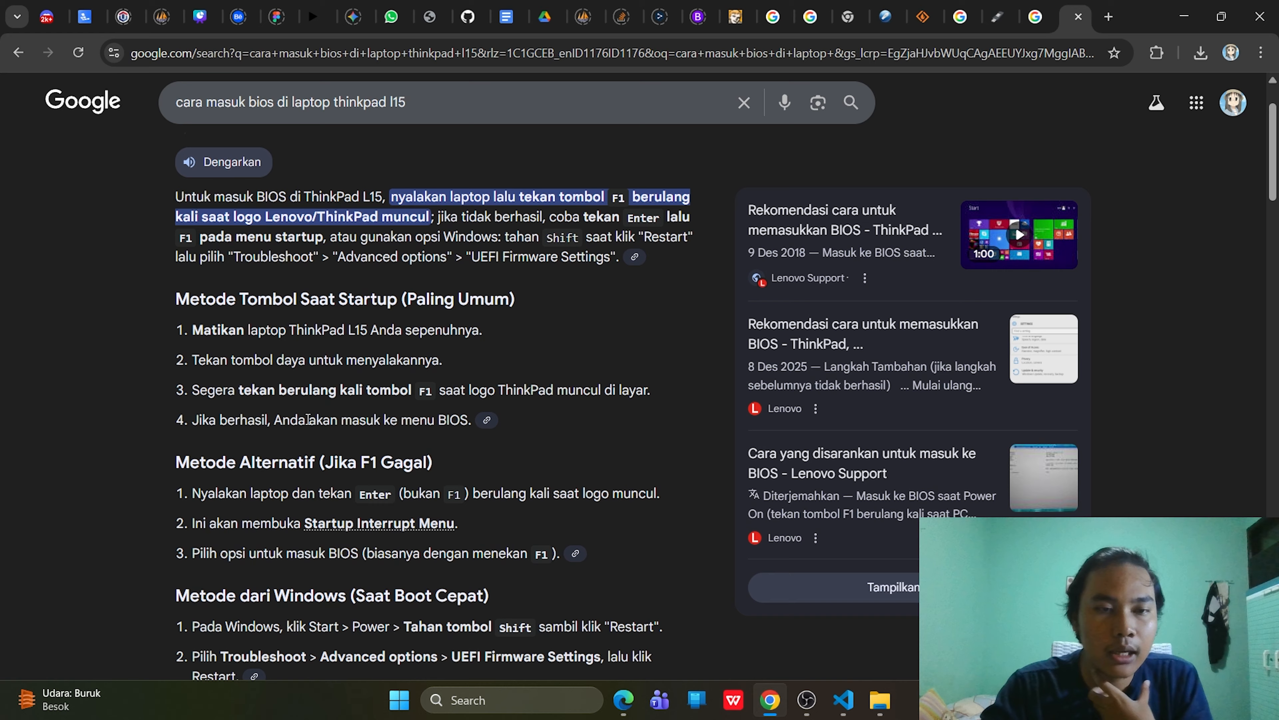
drag(433, 392, 421, 395)
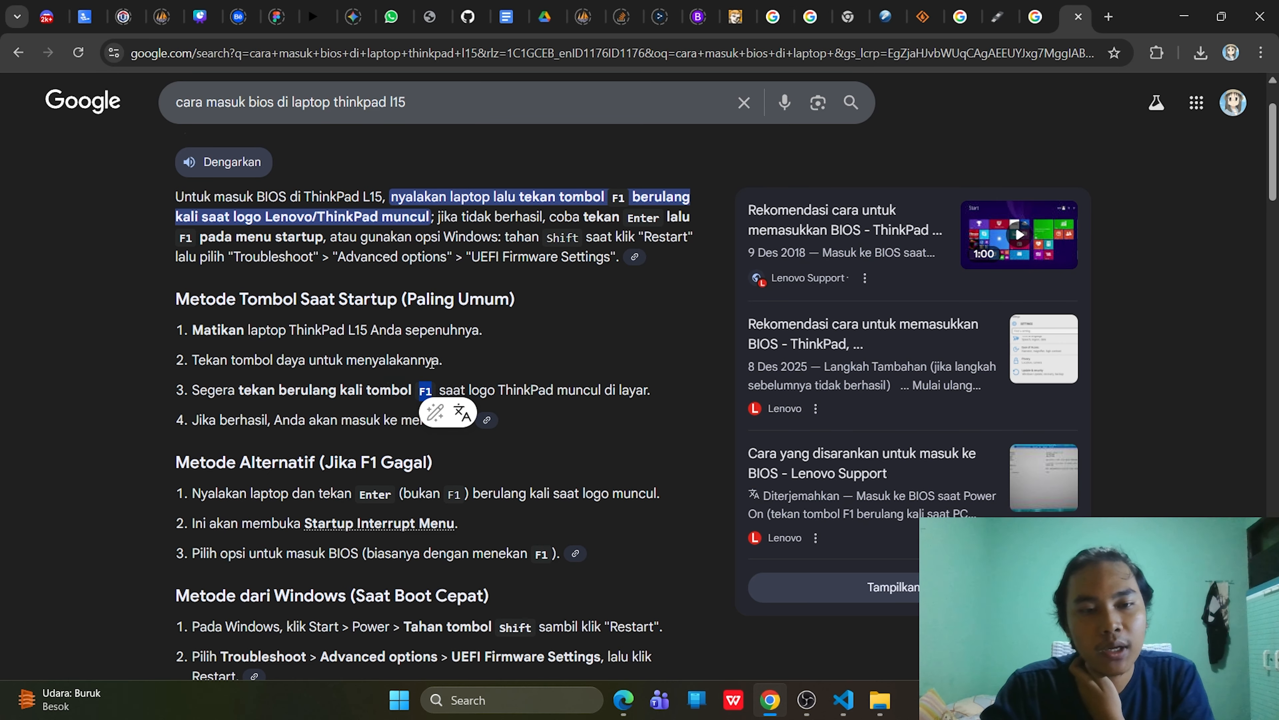
scroll(333, 385, up, 2)
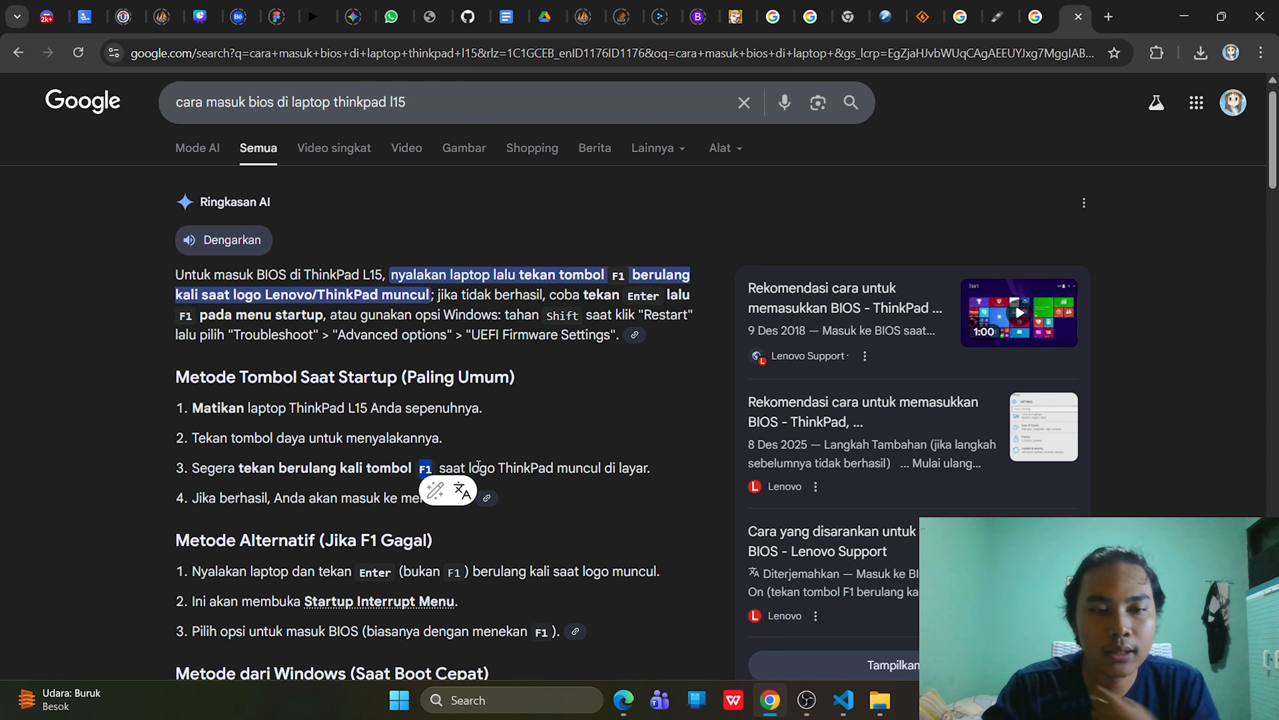
click(507, 459)
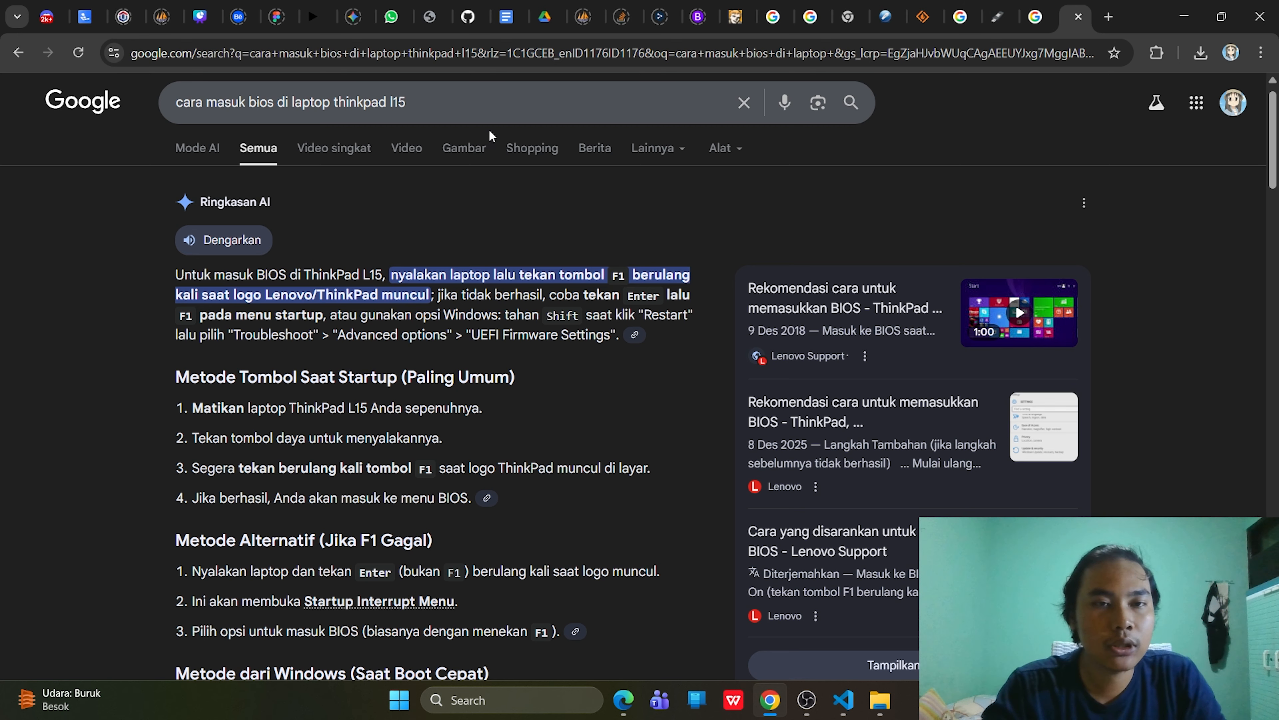
click(471, 147)
- Preview 'Cara Masuk Ke Bios Laptop Lenovo Thinkpad', zoom in on the boot priority order, then zoom back out
scroll(514, 371, down, 3)
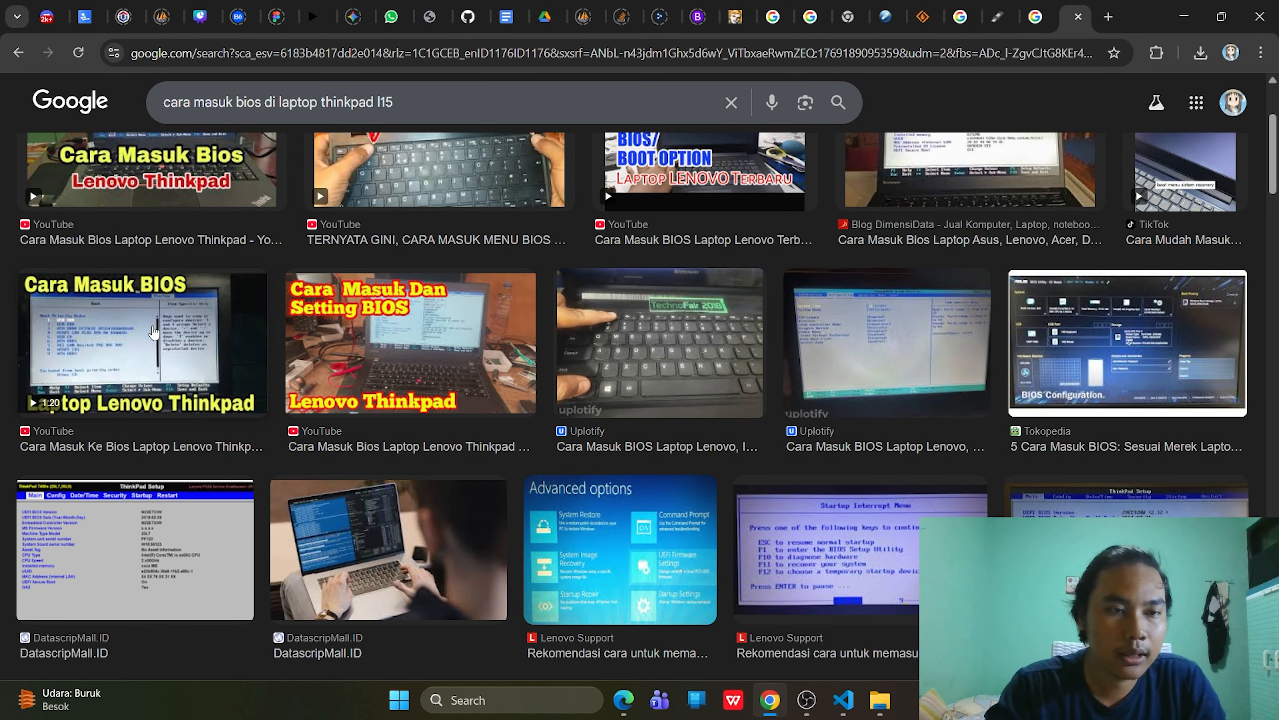
click(179, 341)
scroll(936, 331, up, 5)
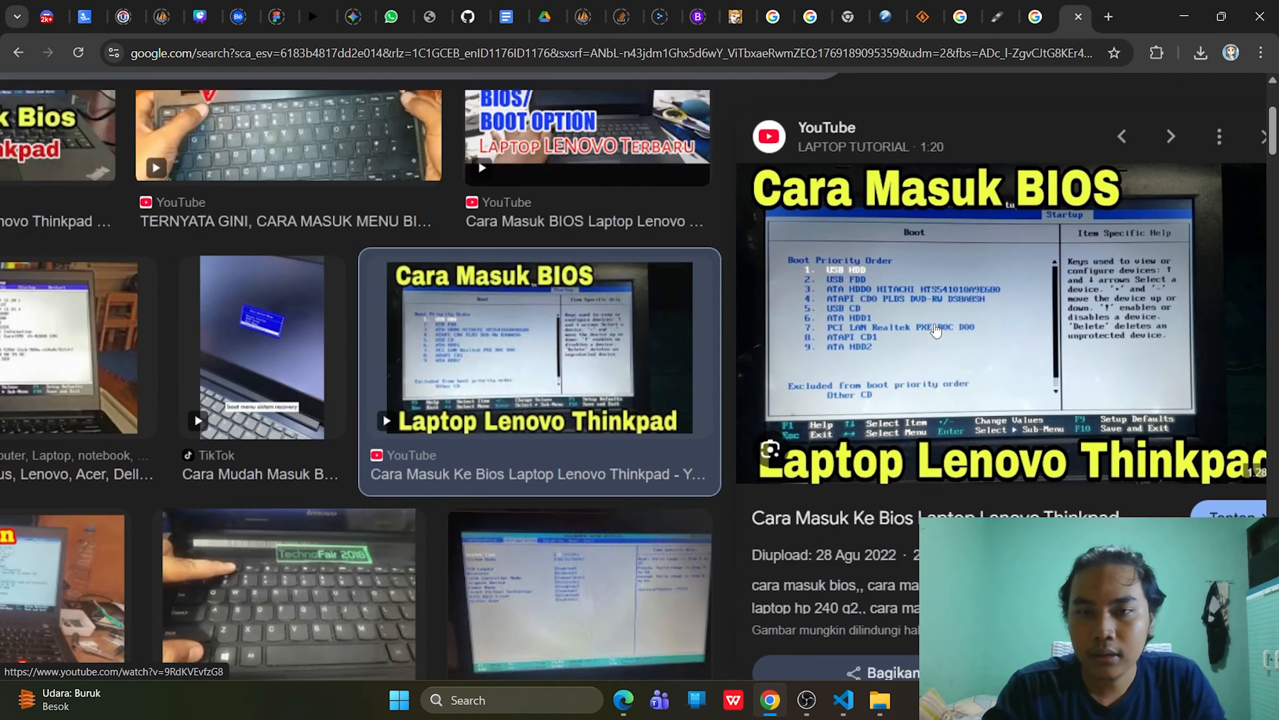
scroll(936, 330, down, 5)
scroll(946, 327, up, 6)
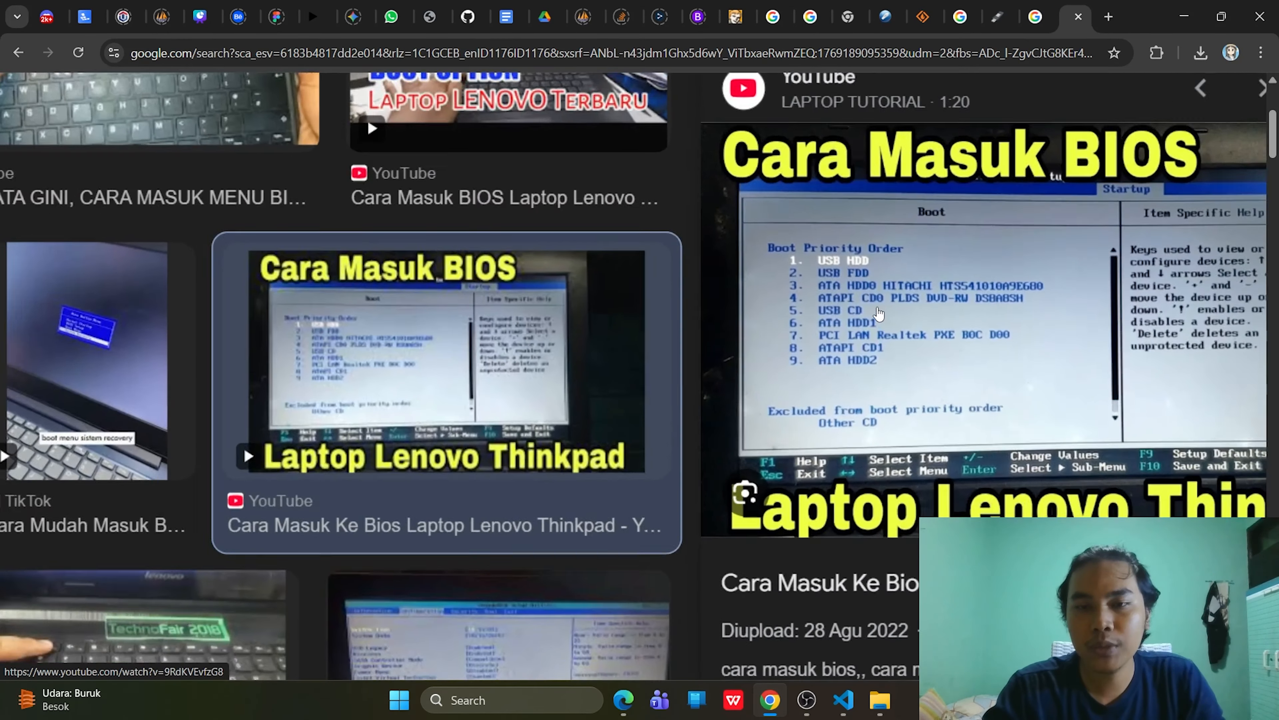
scroll(978, 329, right, 5)
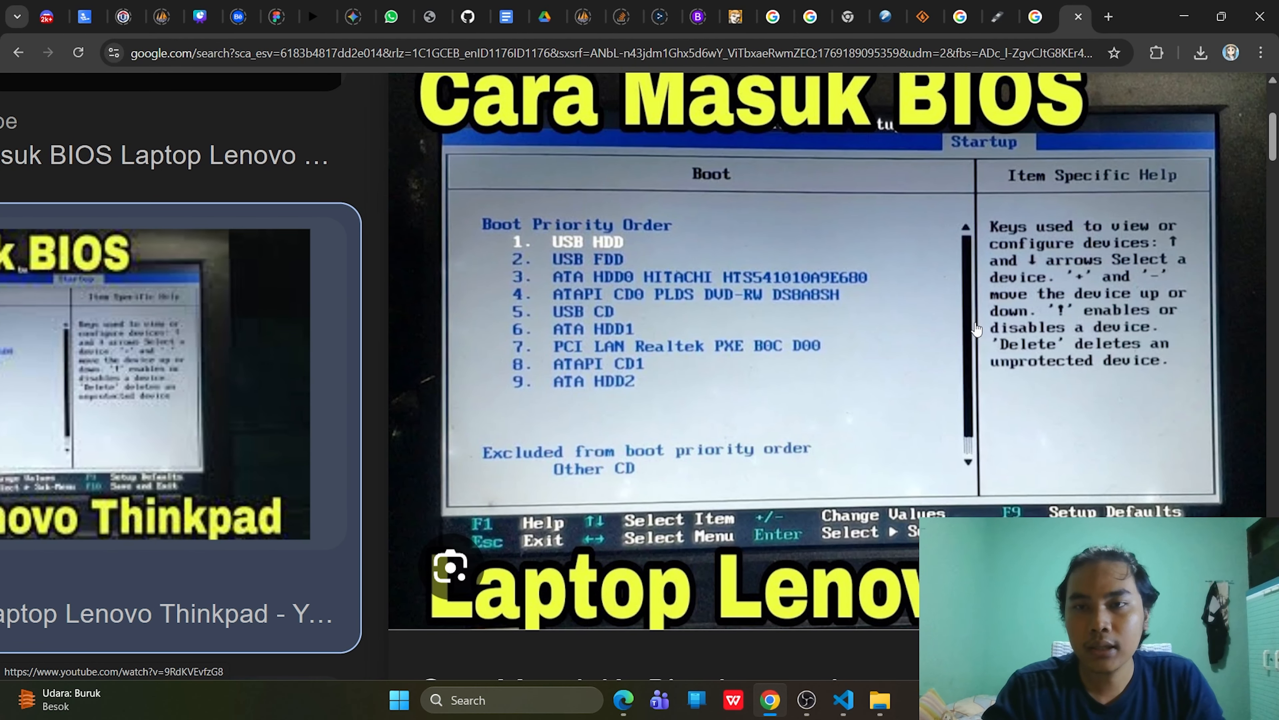
scroll(831, 295, down, 2)
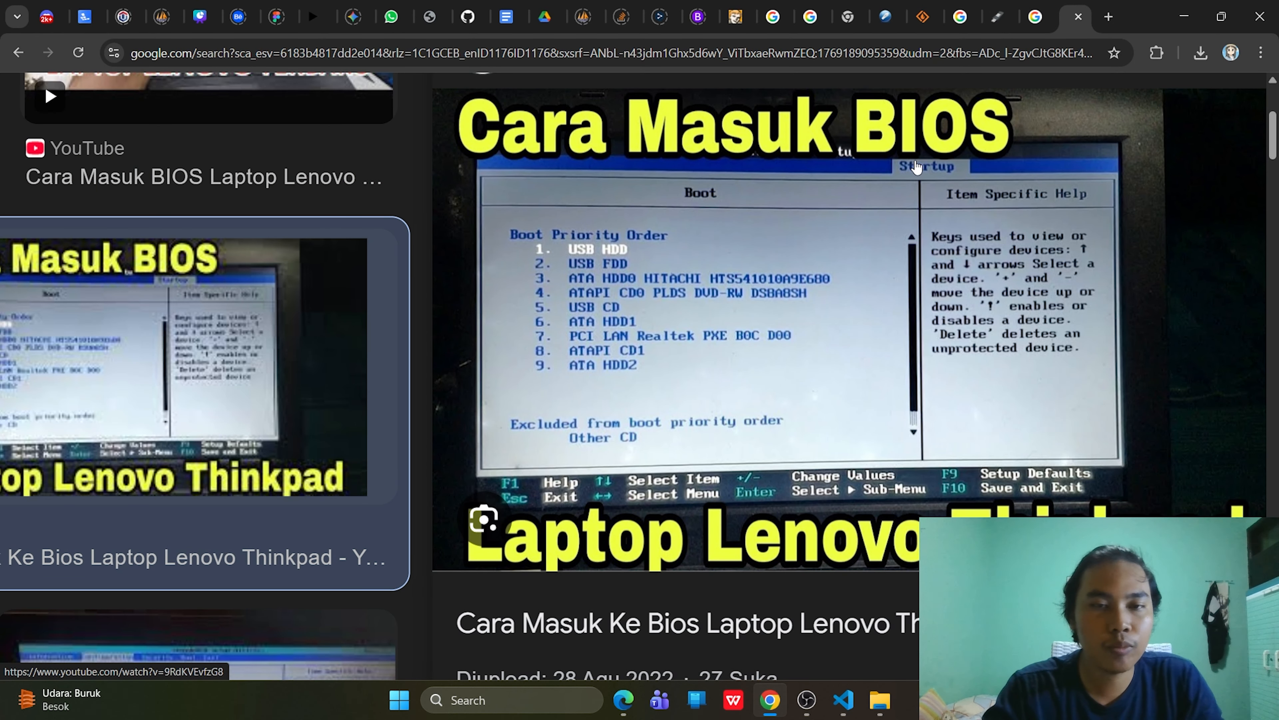
scroll(886, 182, left, 2)
scroll(856, 196, right, 3)
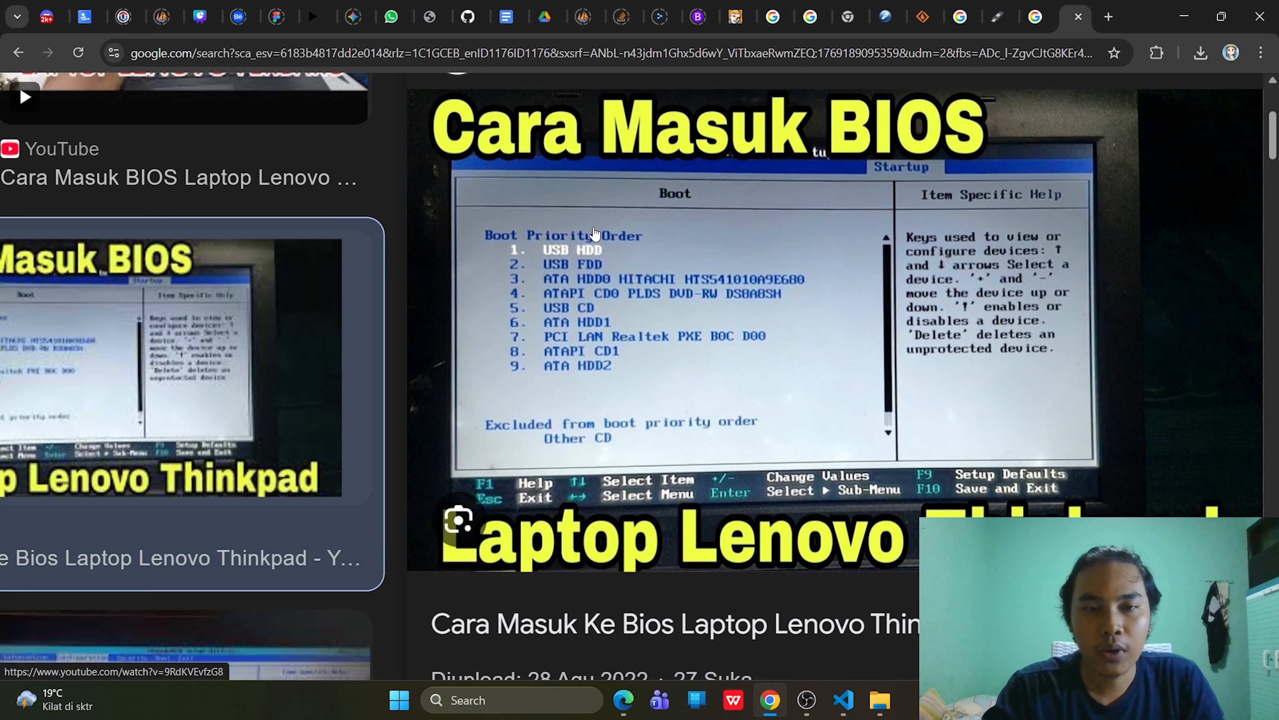
scroll(665, 348, right, 1)
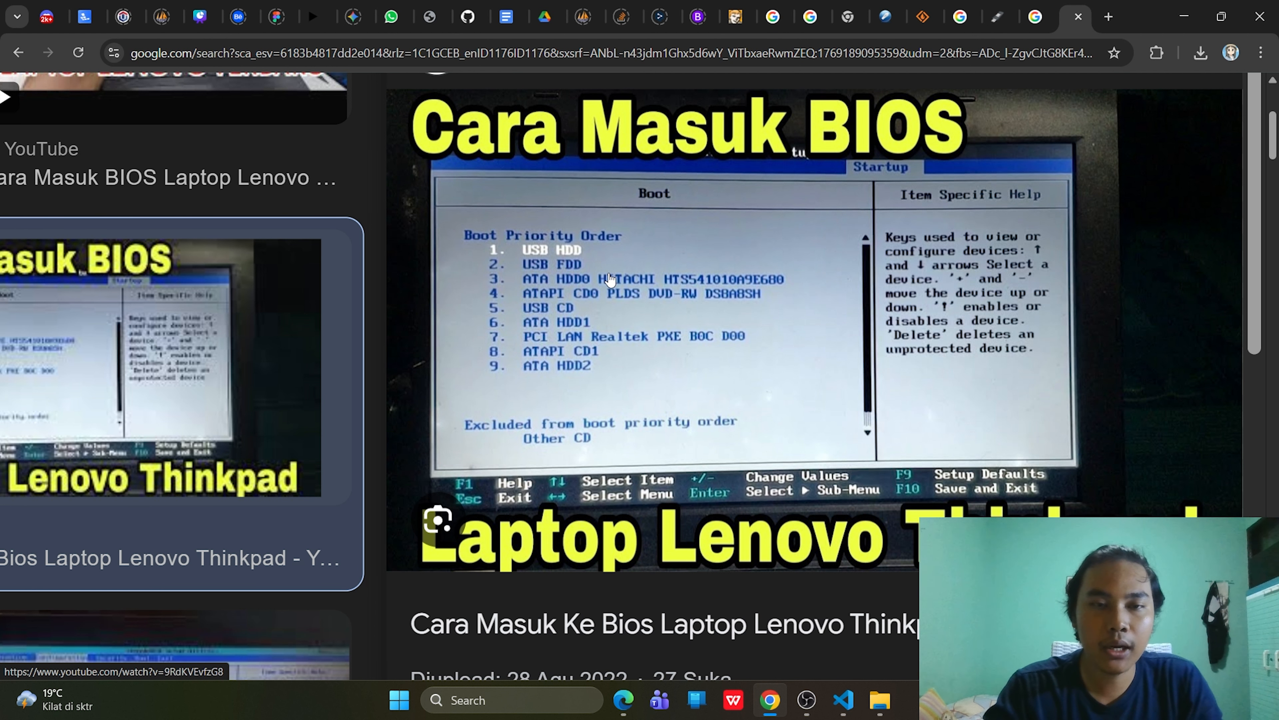
scroll(713, 382, down, 1)
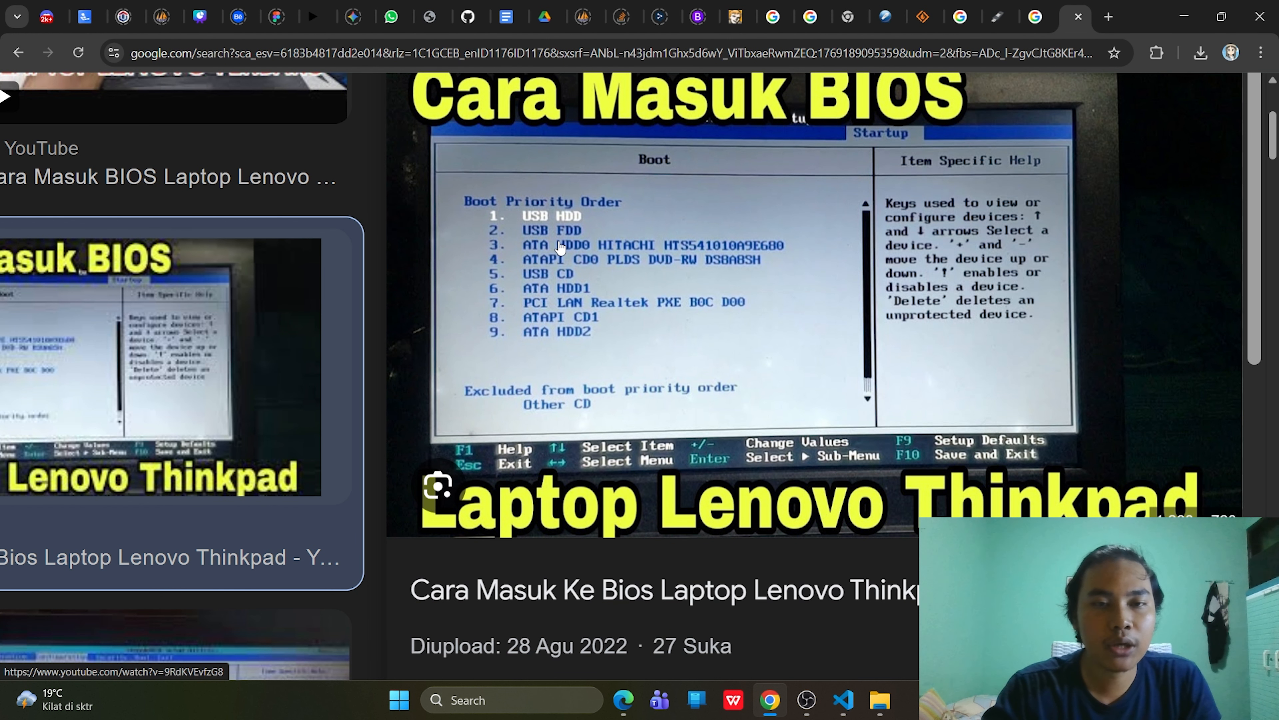
scroll(584, 247, down, 1)
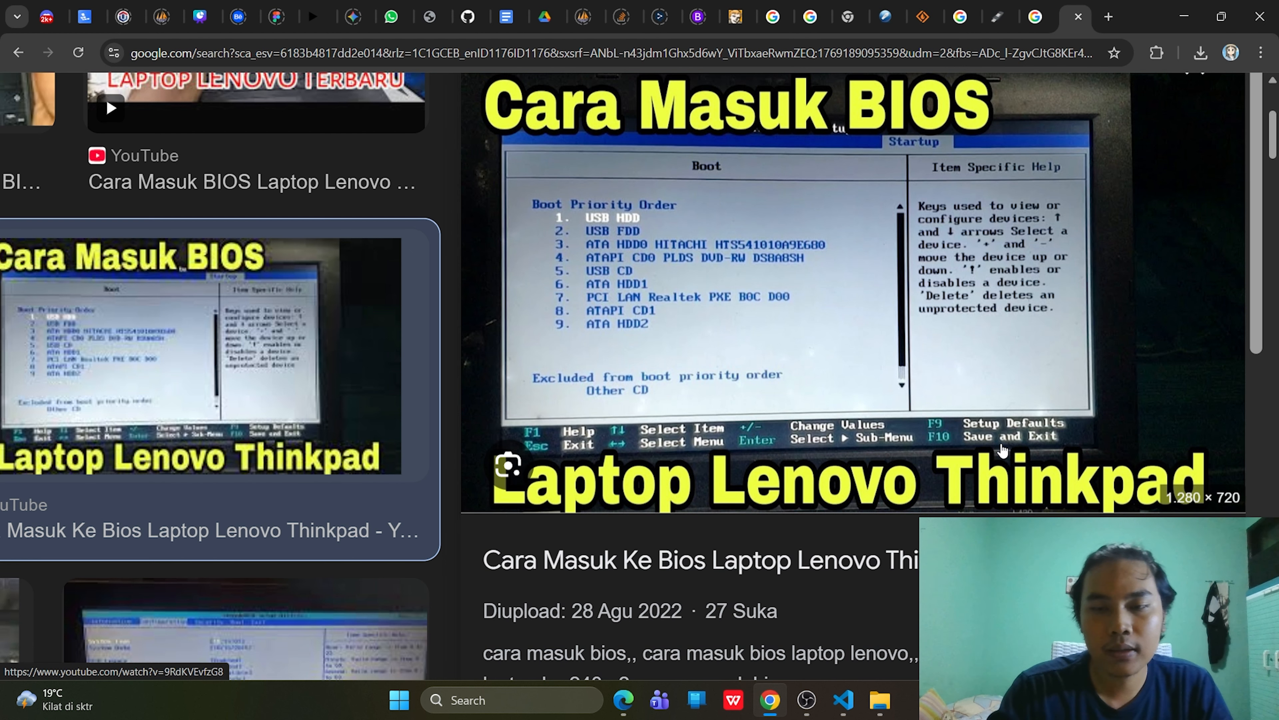
scroll(1003, 450, right, 1)
scroll(803, 405, left, 1)
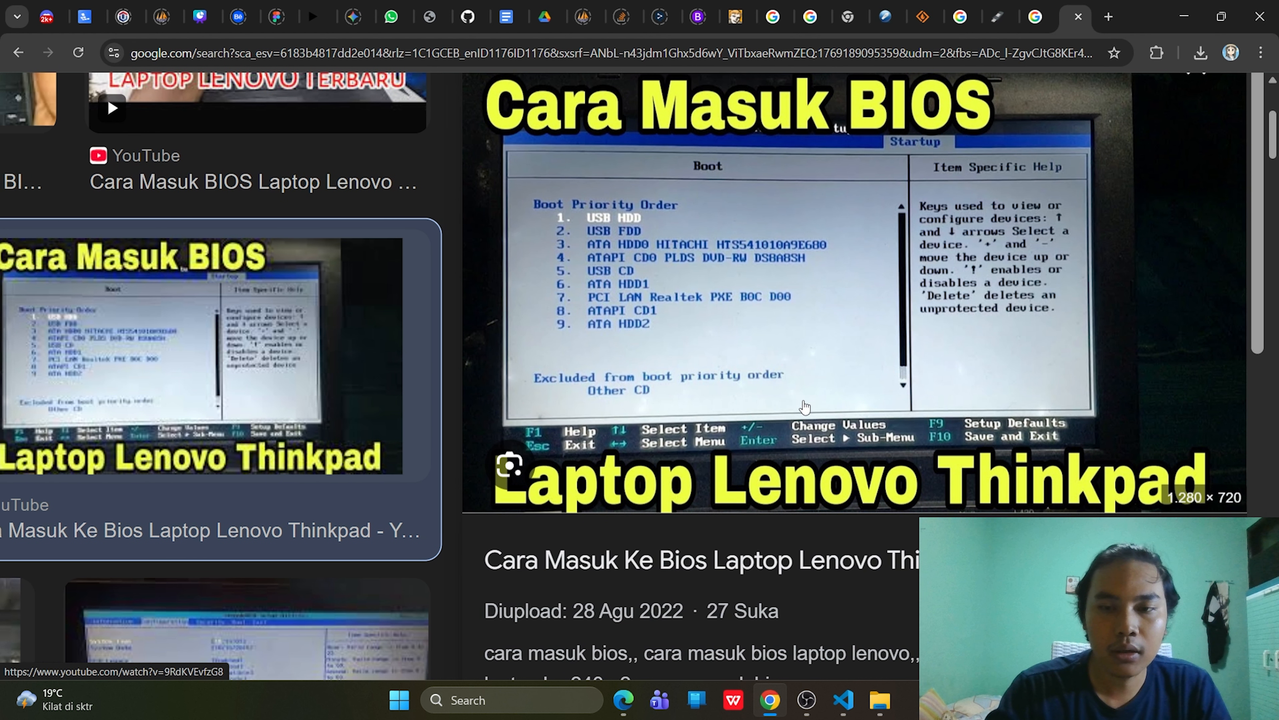
scroll(803, 405, down, 3)
scroll(907, 386, up, 2)
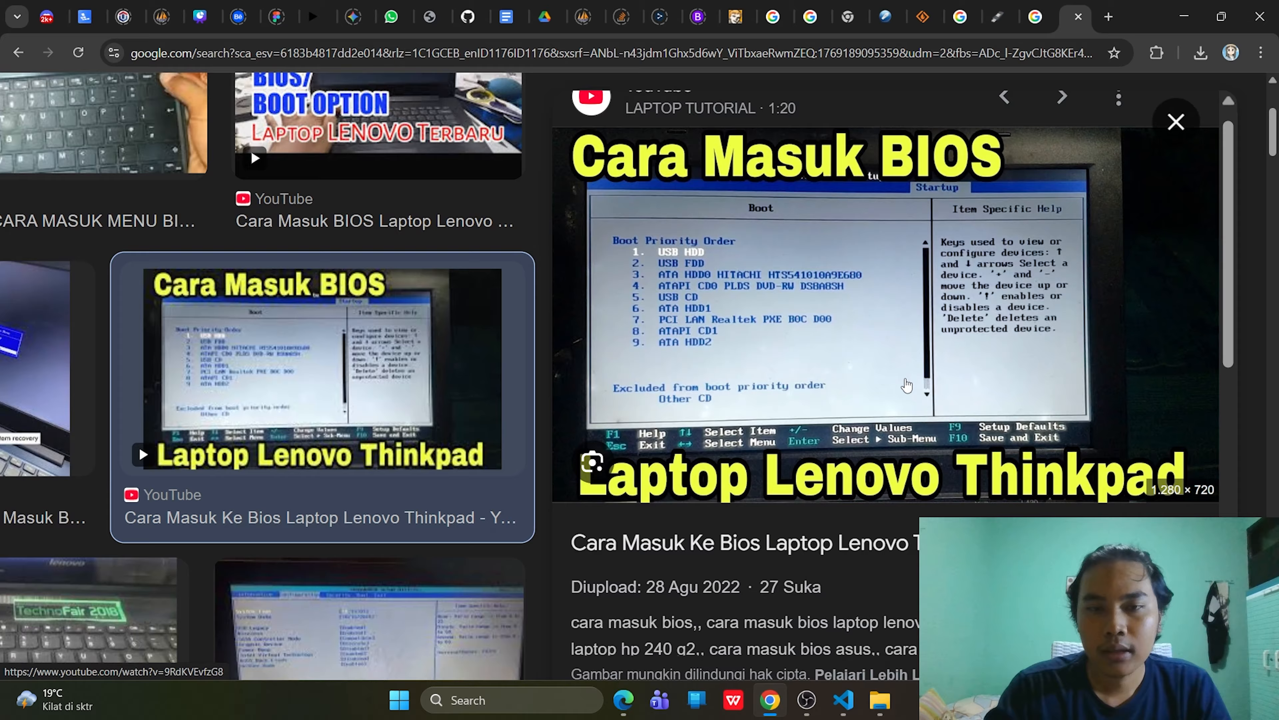
scroll(1023, 472, up, 2)
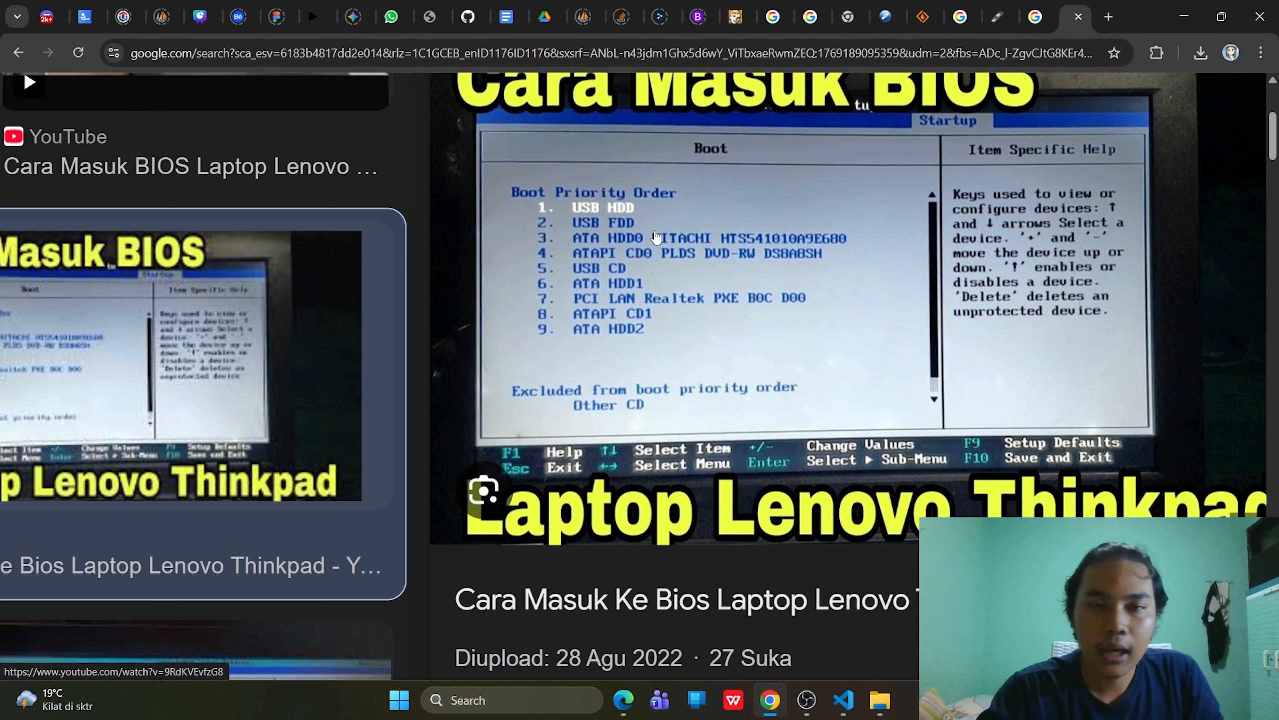
key(ctrl+minus)
key(ctrl+minus)
key(ctrl+minus)
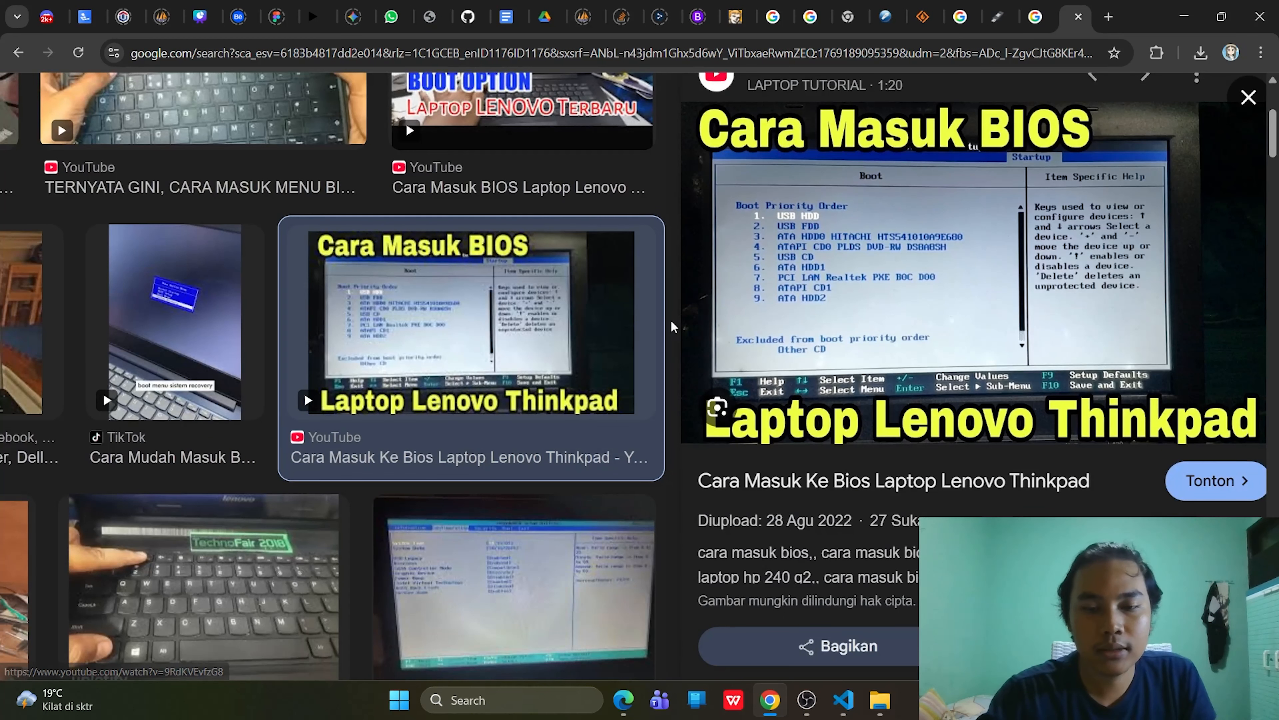
key(ctrl+minus)
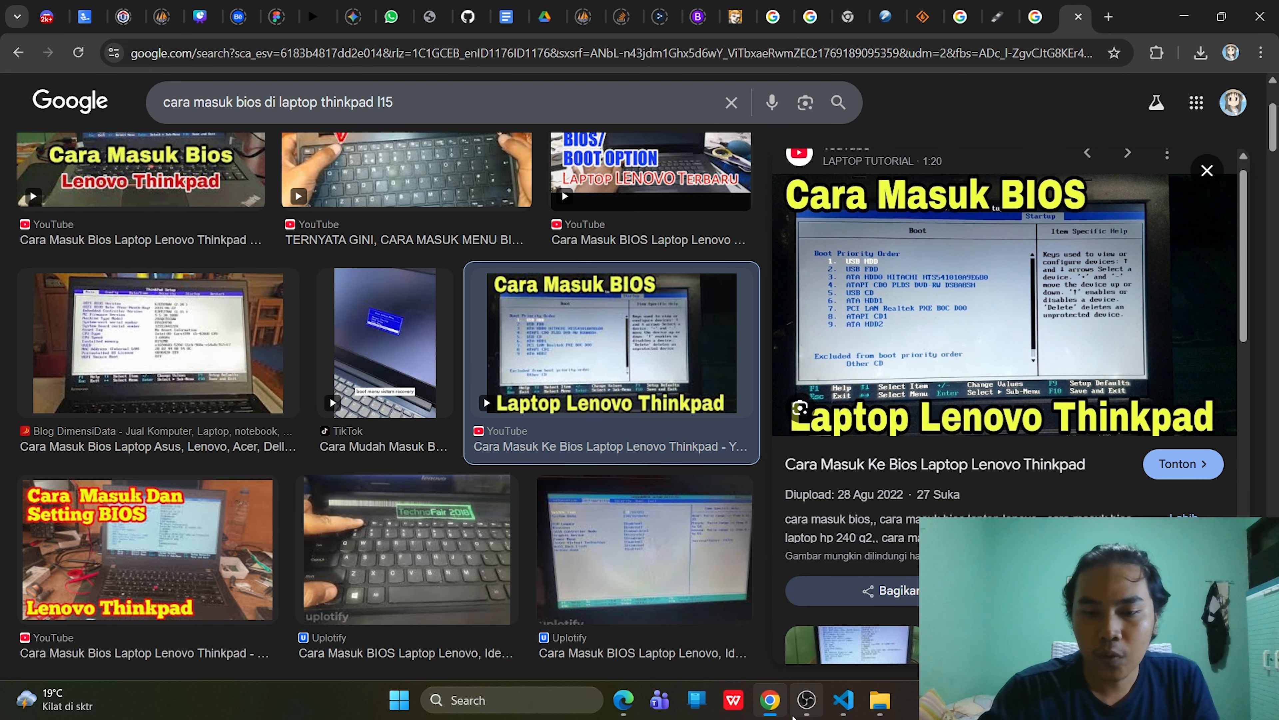
- Check the VirtualBox 7.2.4 installer in Sistem Operasi, then return to Edge's rufus.ie page
click(875, 711)
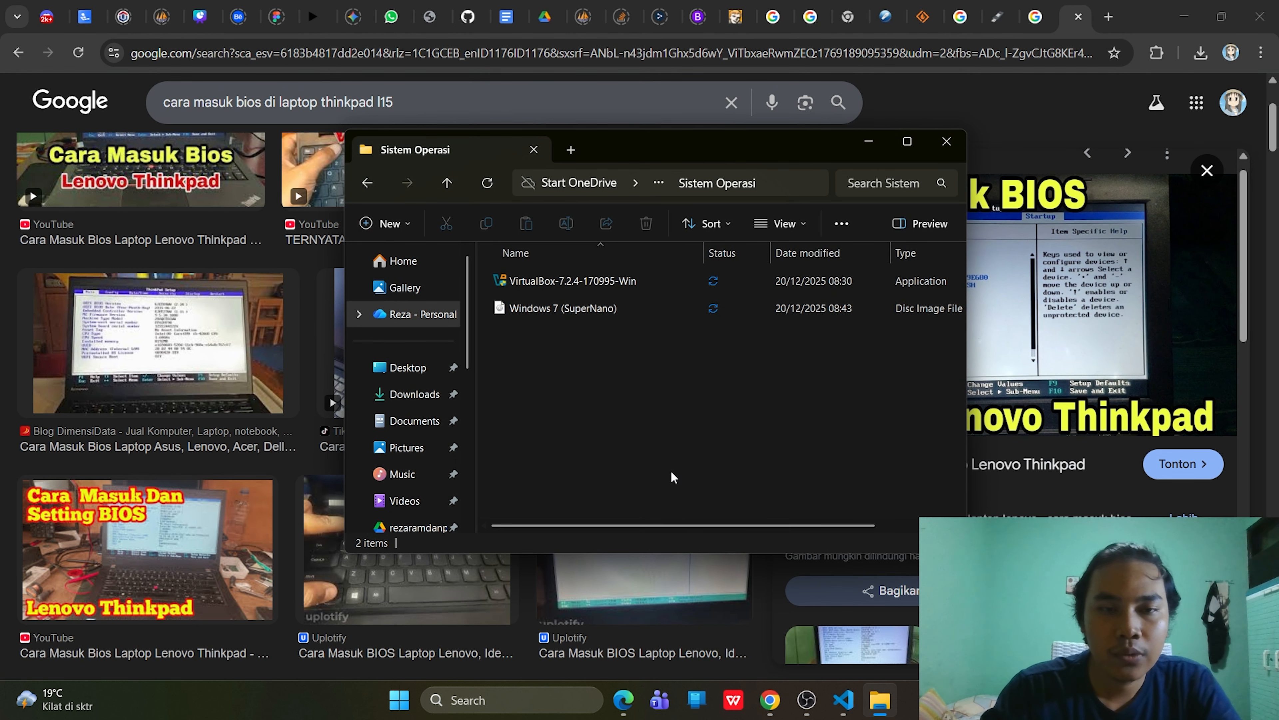
mouse_move(615, 287)
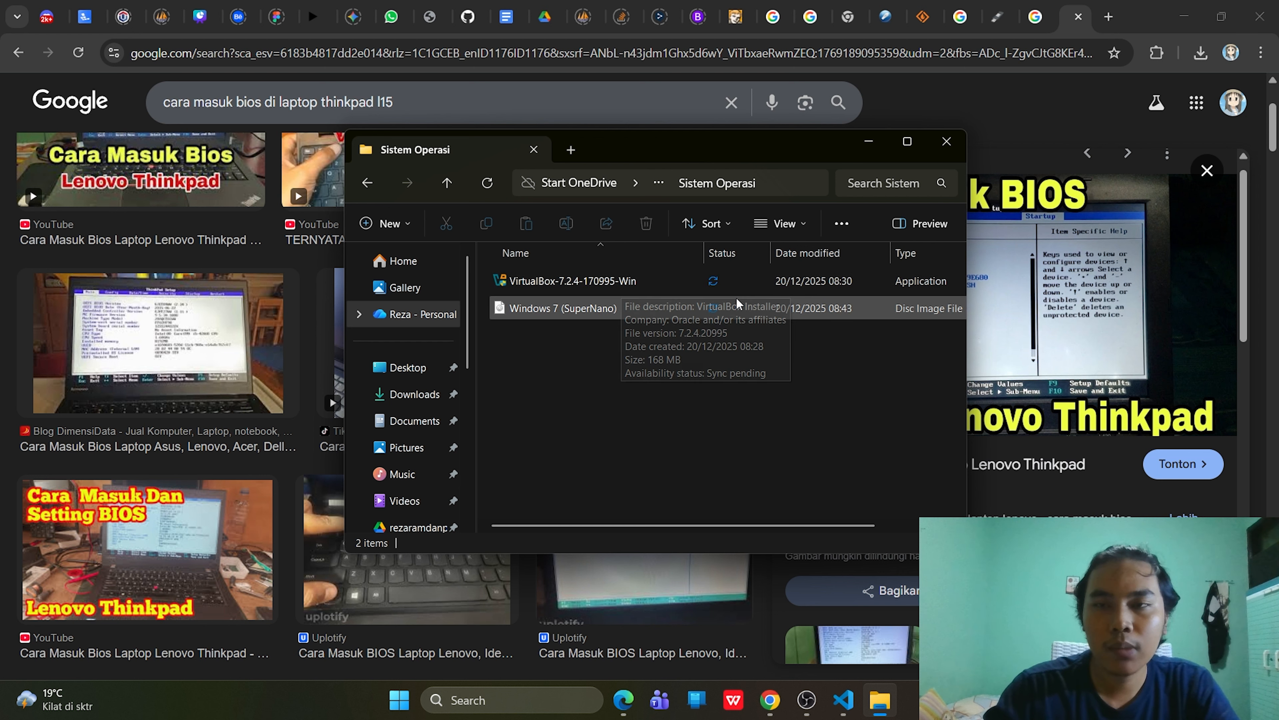
click(624, 700)
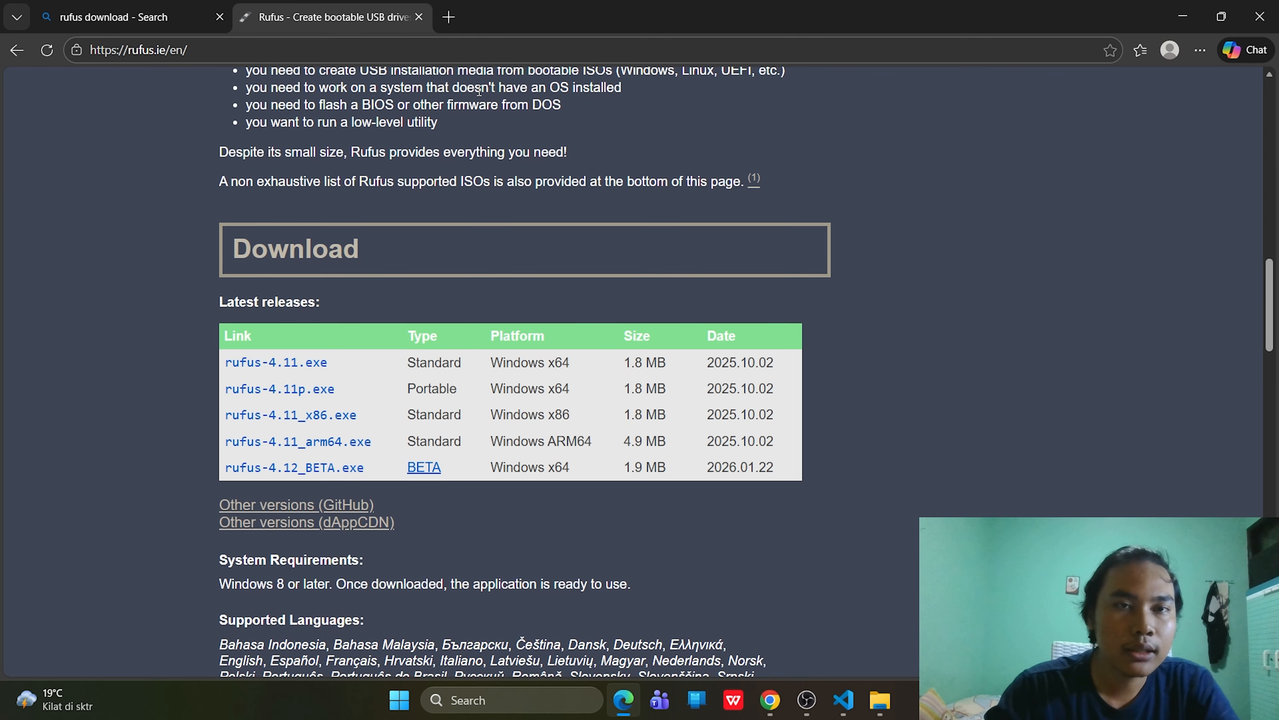
- Search 'virtualbox' in a new Edge tab and open the virtualbox.org Downloads page for 7.2.4
click(456, 16)
text(virtualbox)
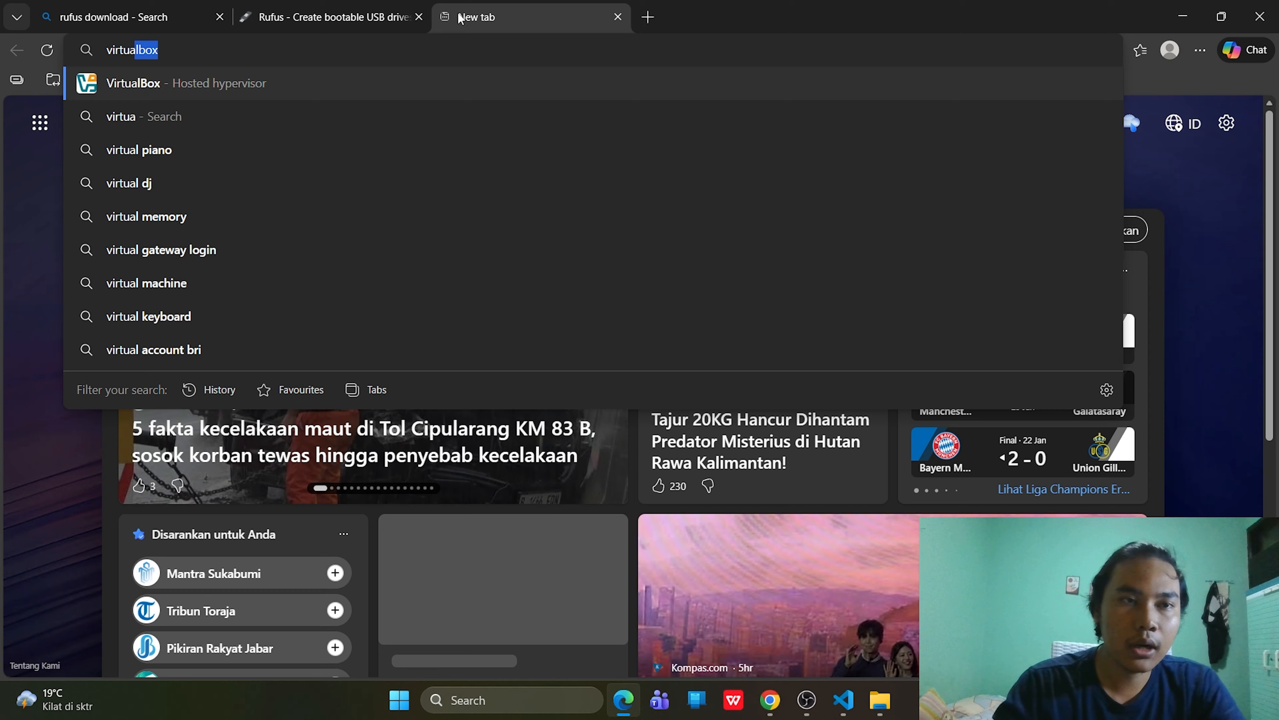
click(283, 81)
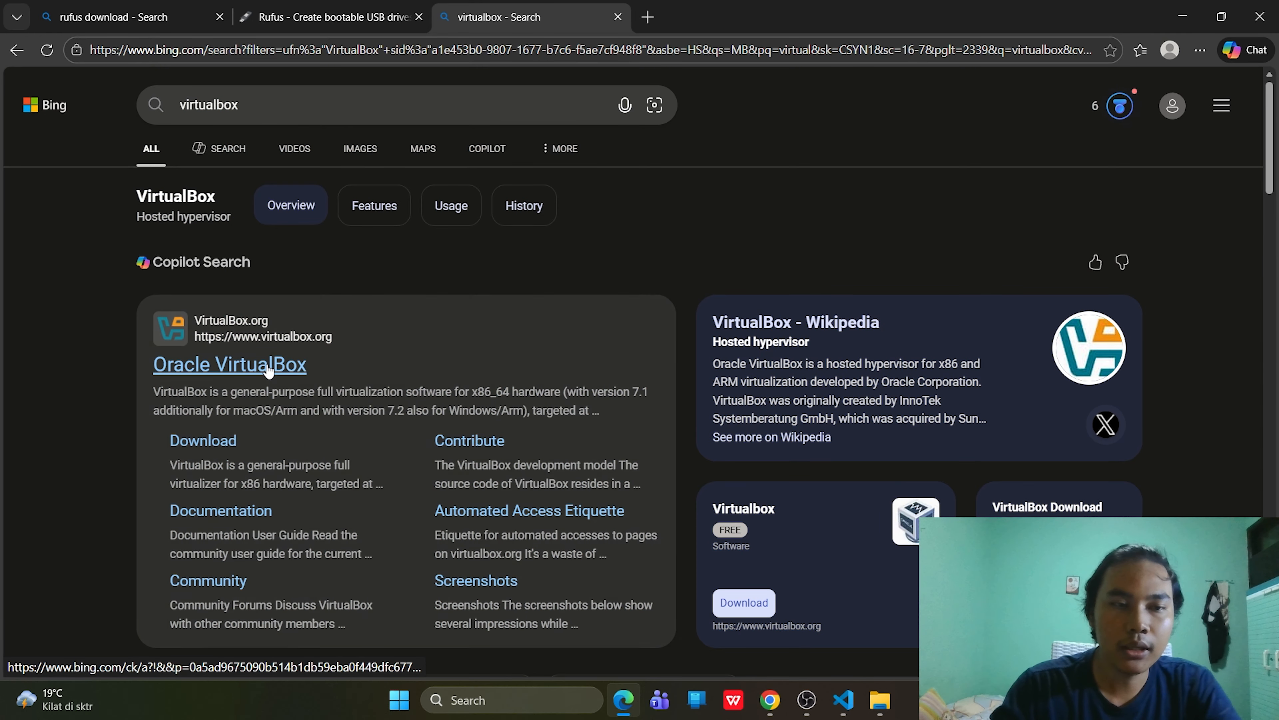
click(276, 367)
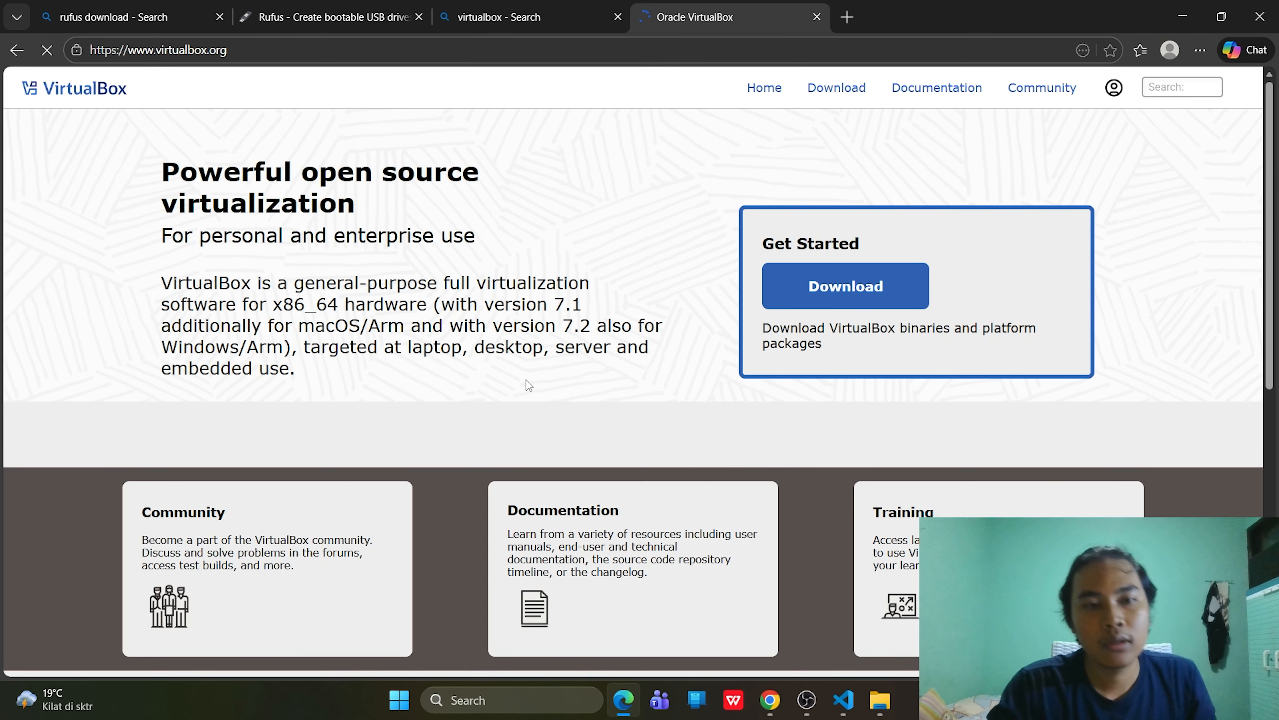
scroll(703, 398, down, 5)
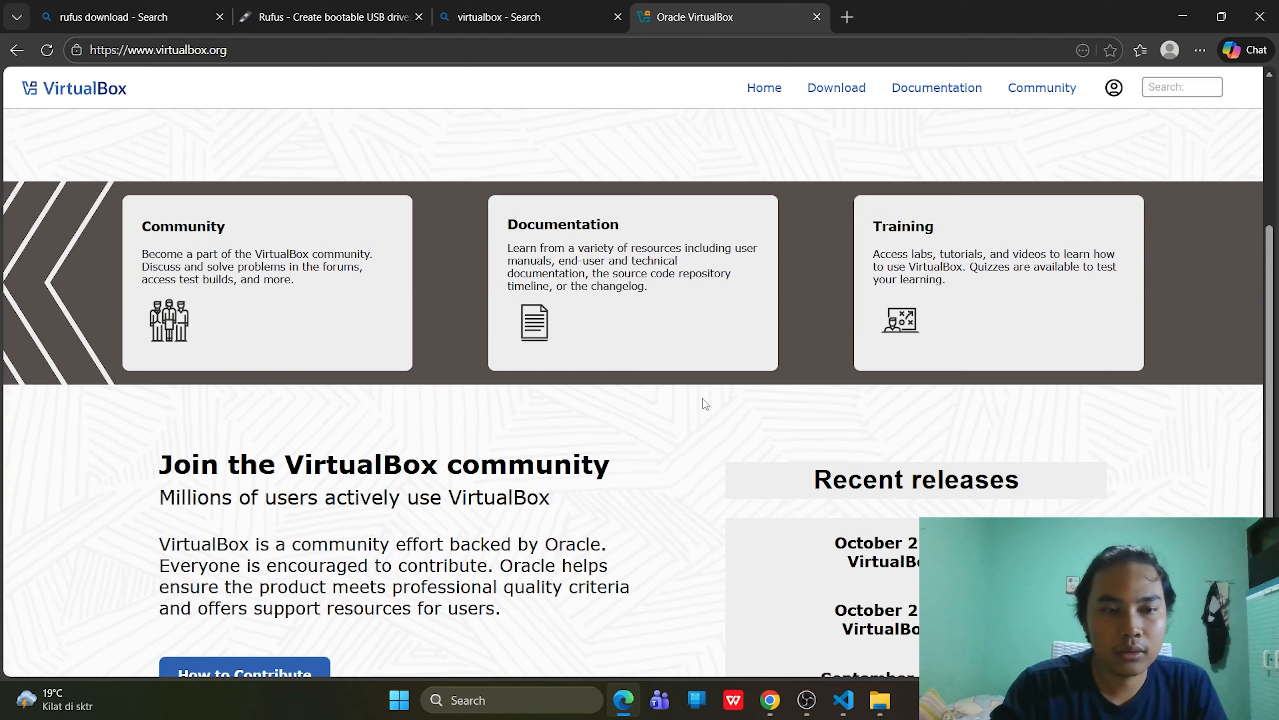
scroll(703, 398, up, 6)
click(846, 288)
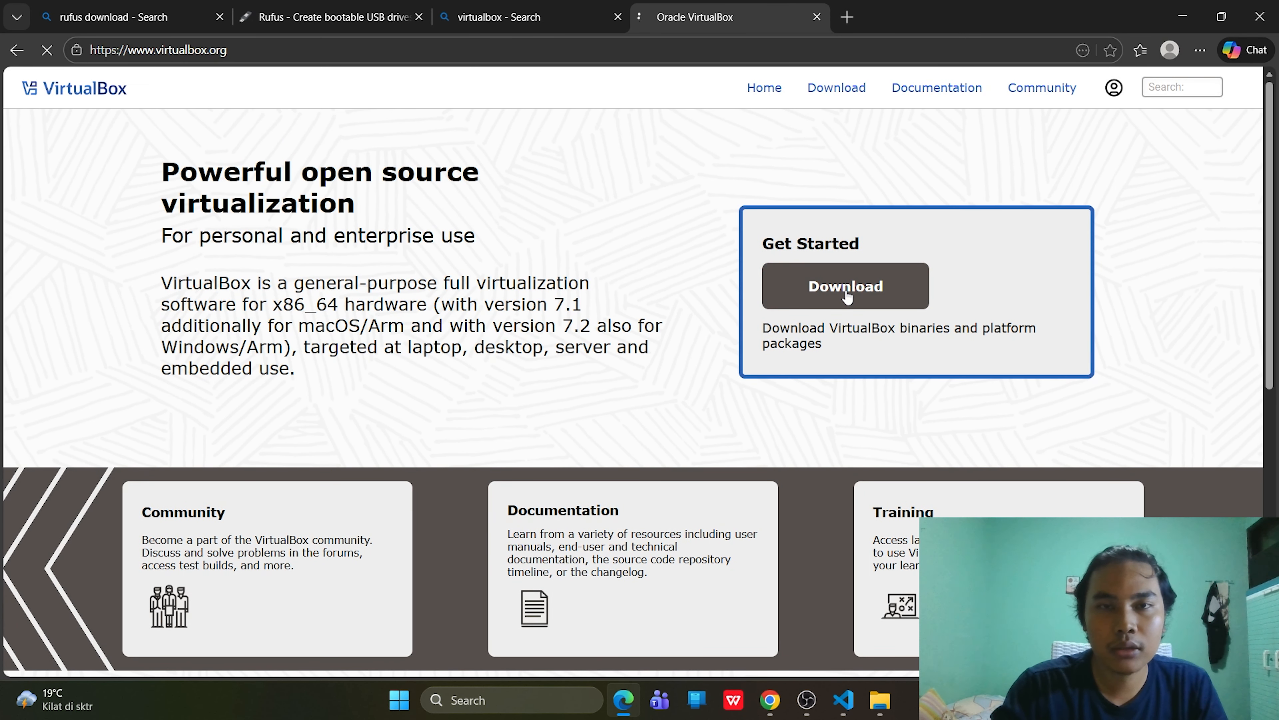
scroll(734, 381, down, 2)
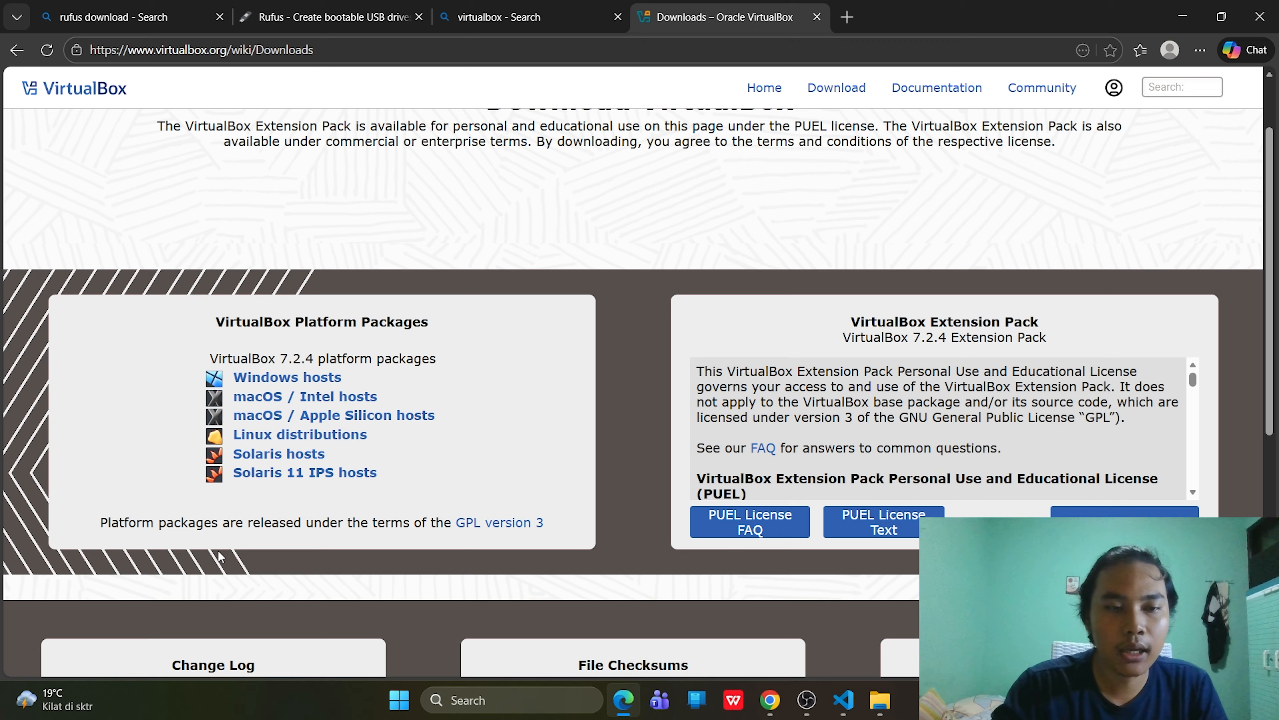
- Cancel the Windows hosts VirtualBox download and run the existing VirtualBox 7.2.4 installer from Sistem Operasi
click(281, 376)
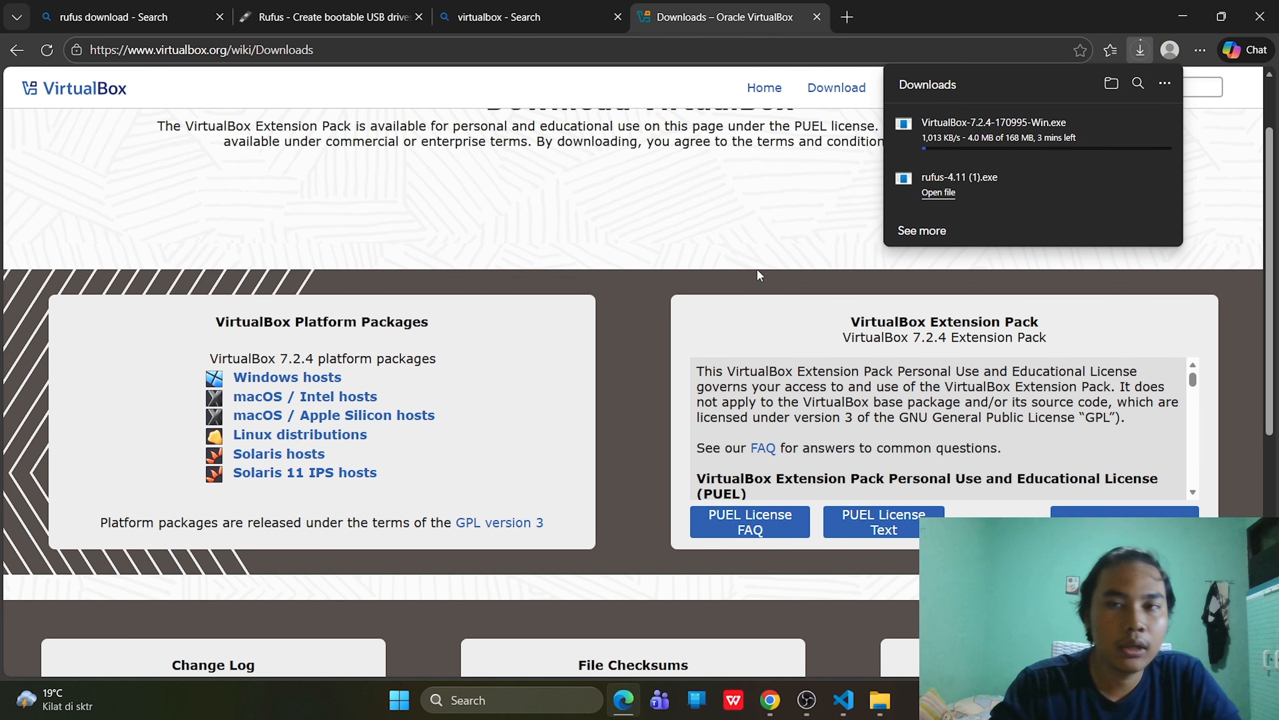
scroll(606, 371, down, 1)
mouse_move(1154, 126)
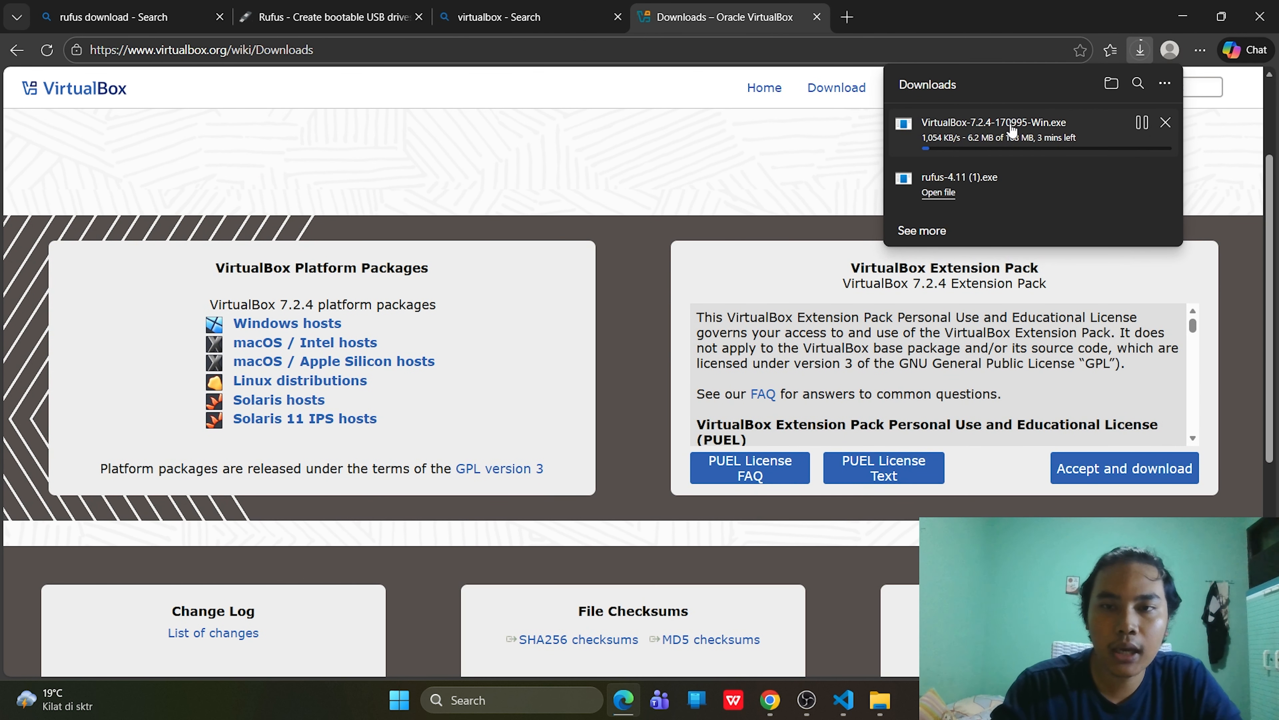
click(1166, 123)
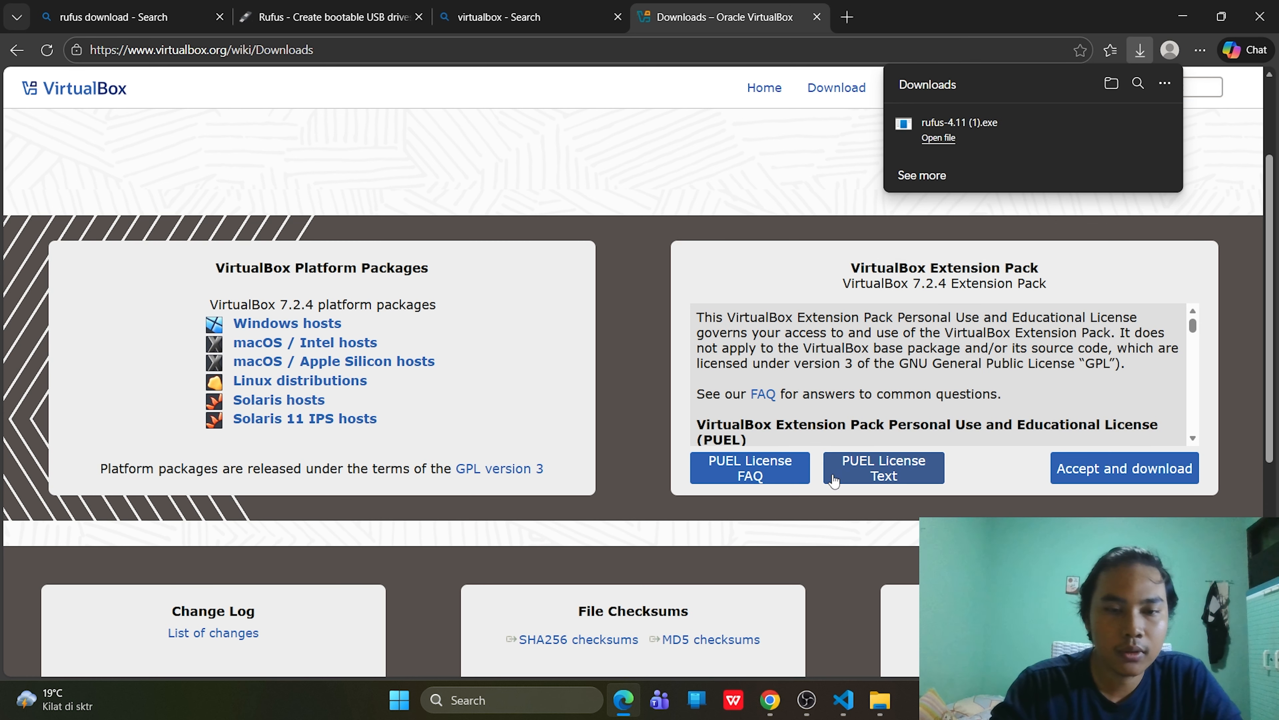
click(886, 702)
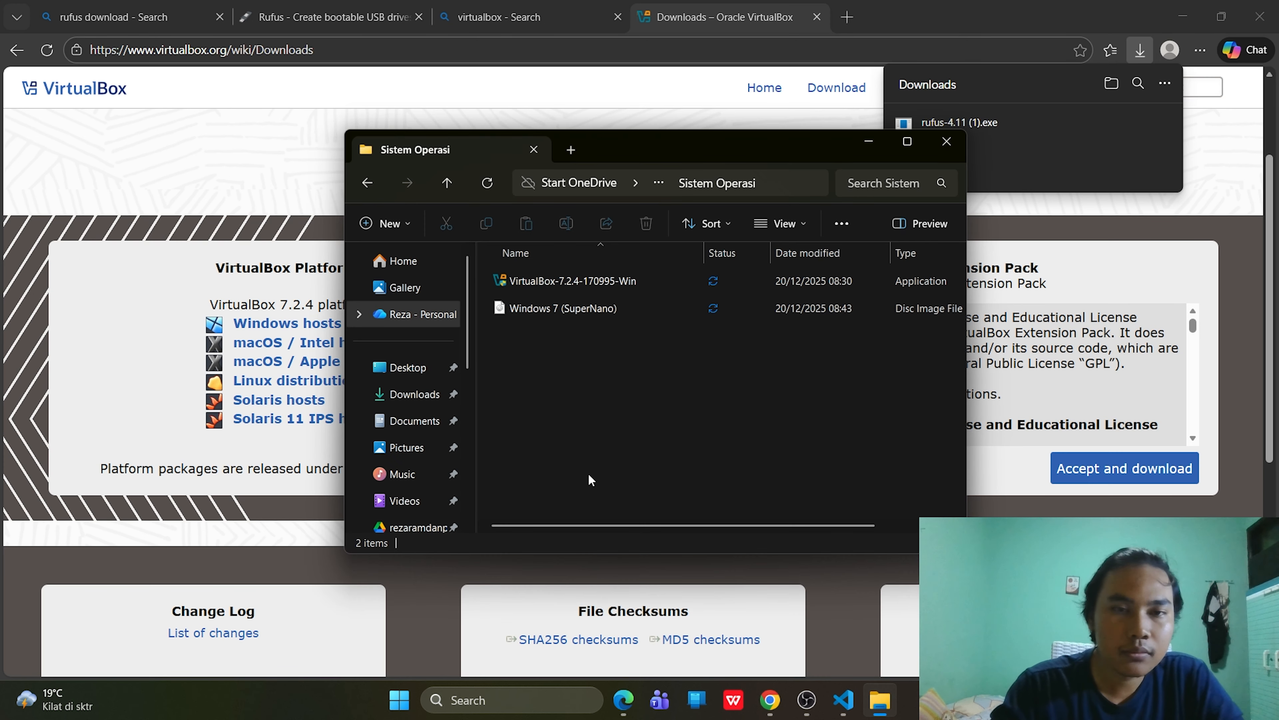
double_click(579, 285)
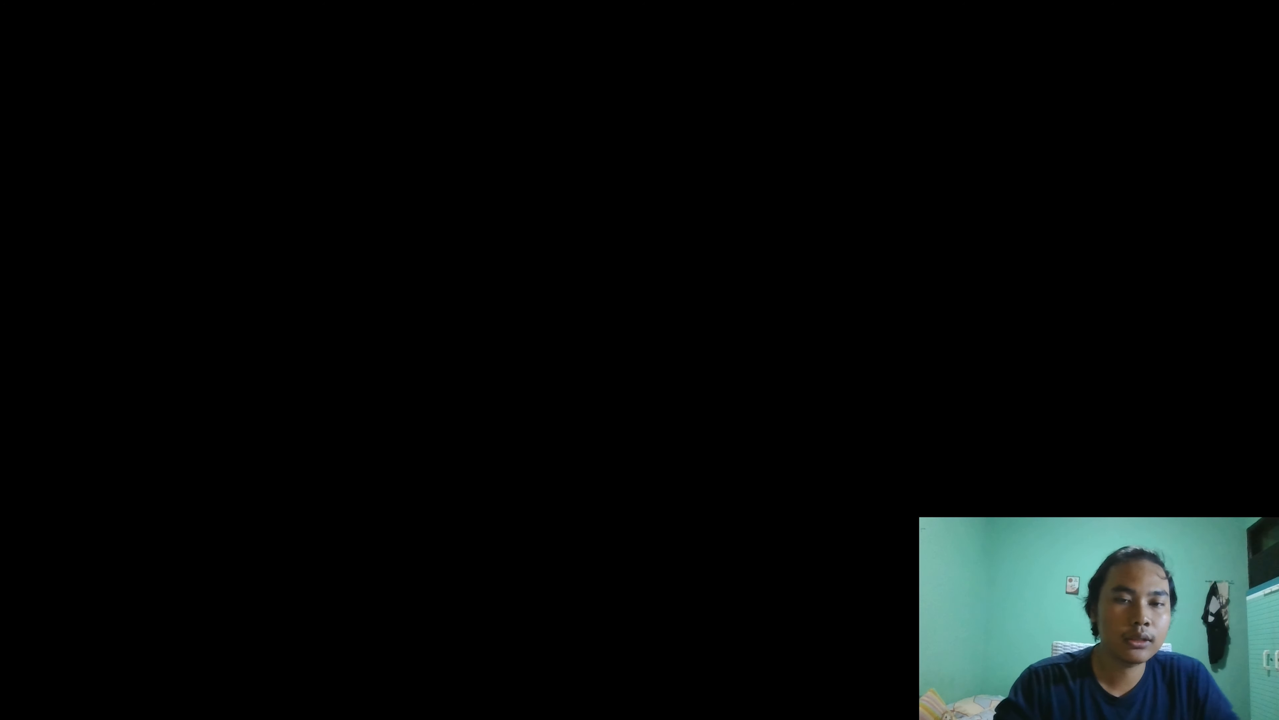
- Let the VirtualBox 7.2.4 installer run and accept its licence agreement
click(555, 494)
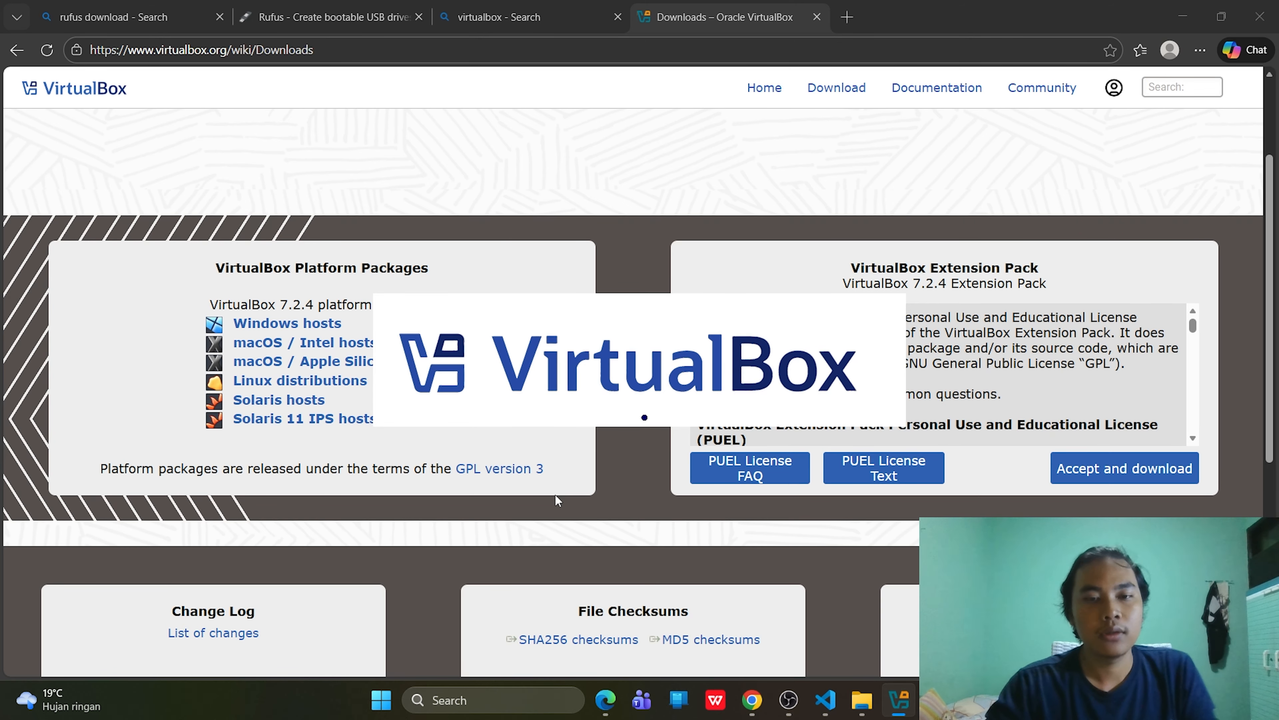
scroll(555, 494, up, 3)
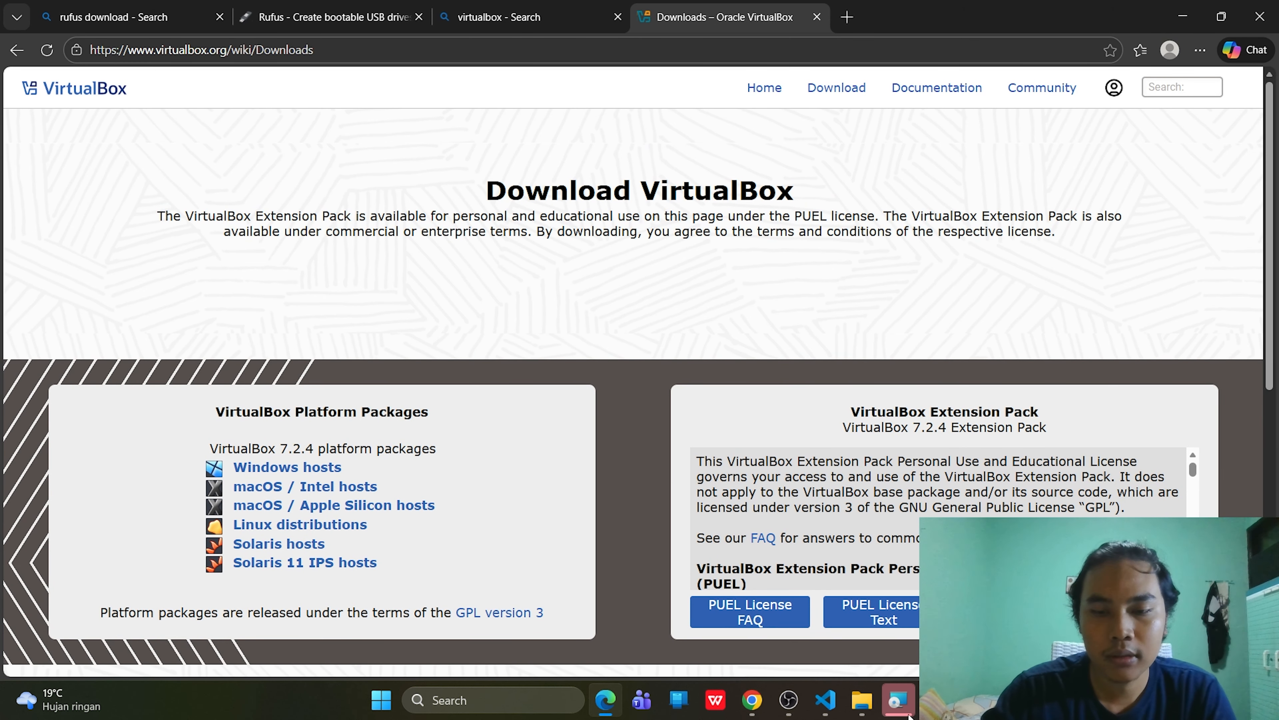
click(897, 699)
click(731, 479)
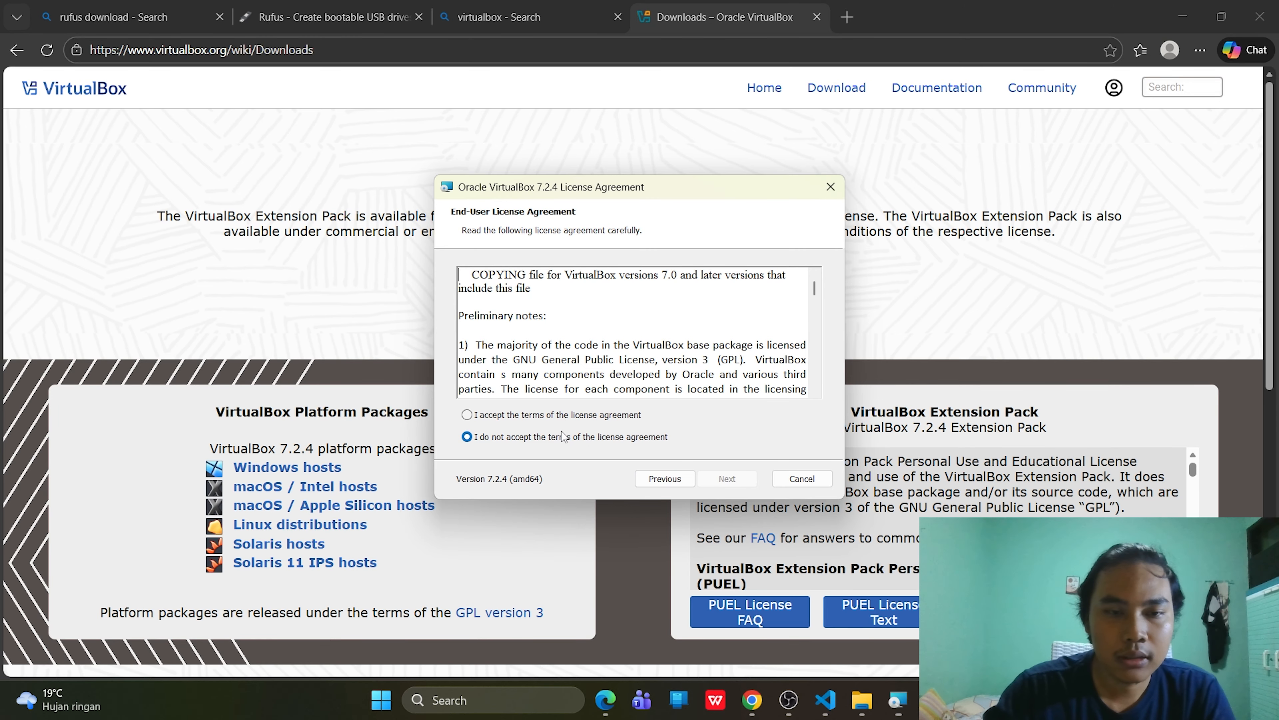
click(509, 415)
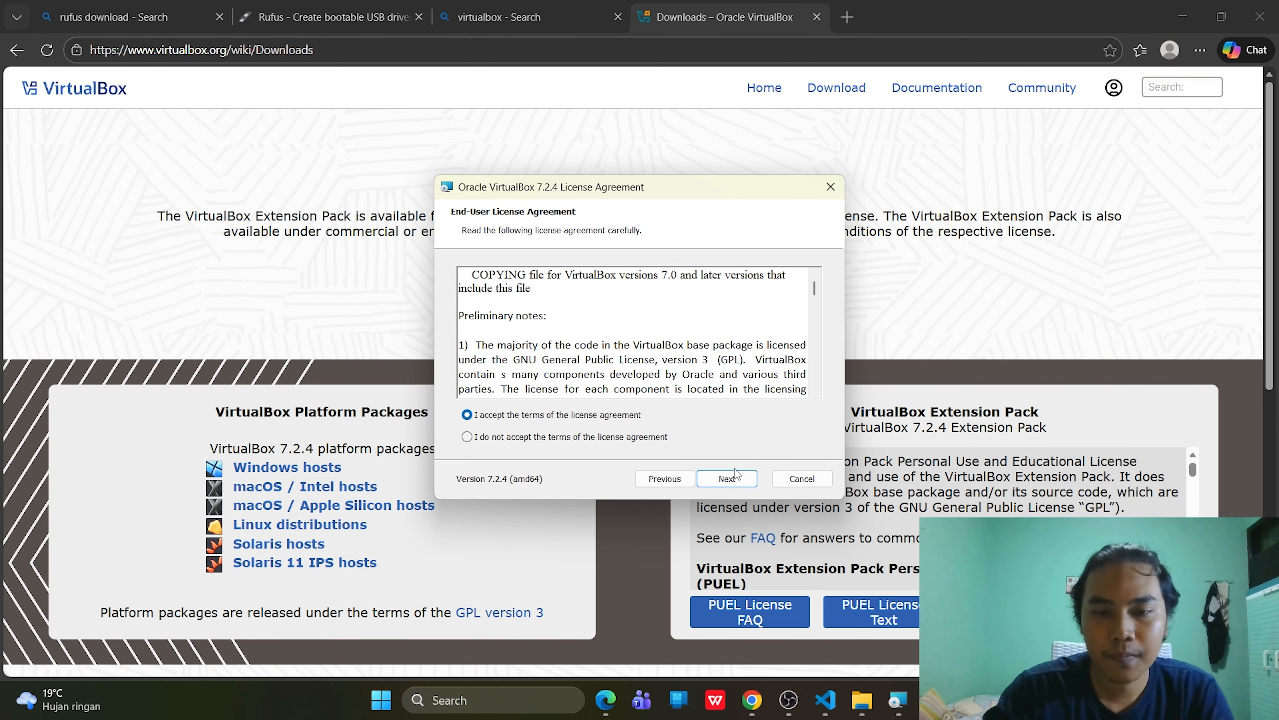
- Keep default features and startup options, accept the network warning, install, and finish setup
click(738, 479)
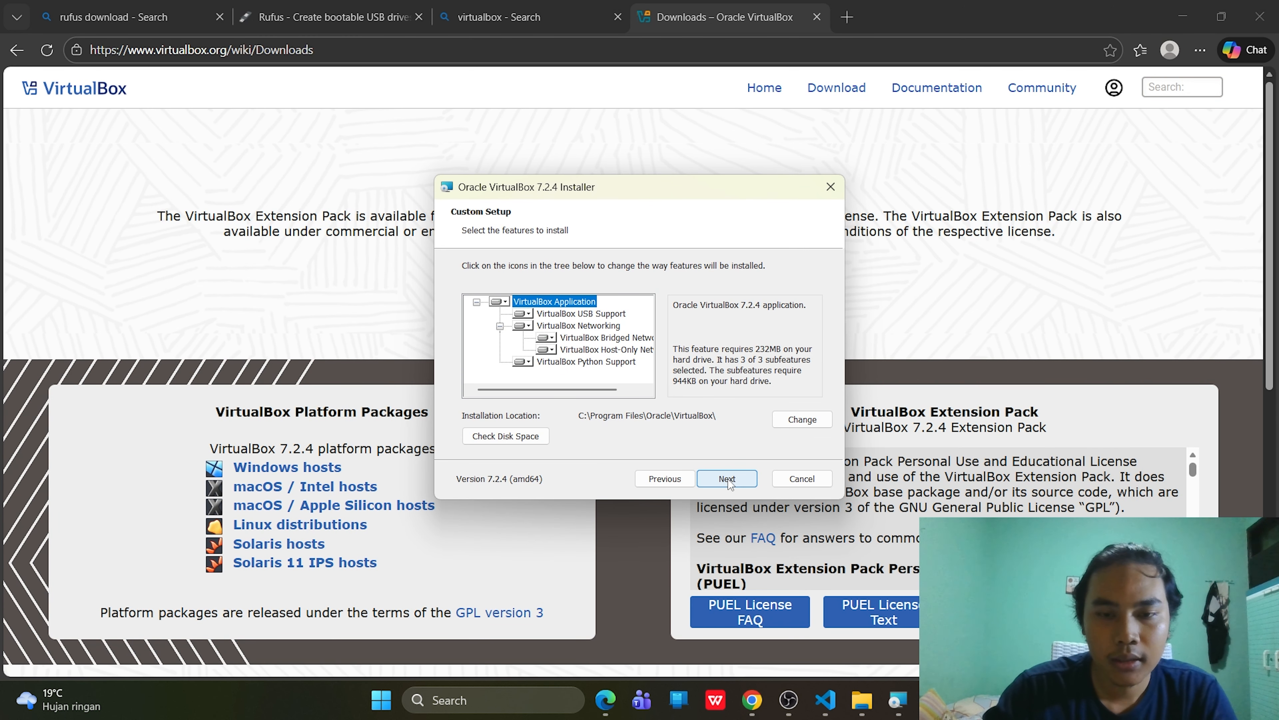
click(728, 480)
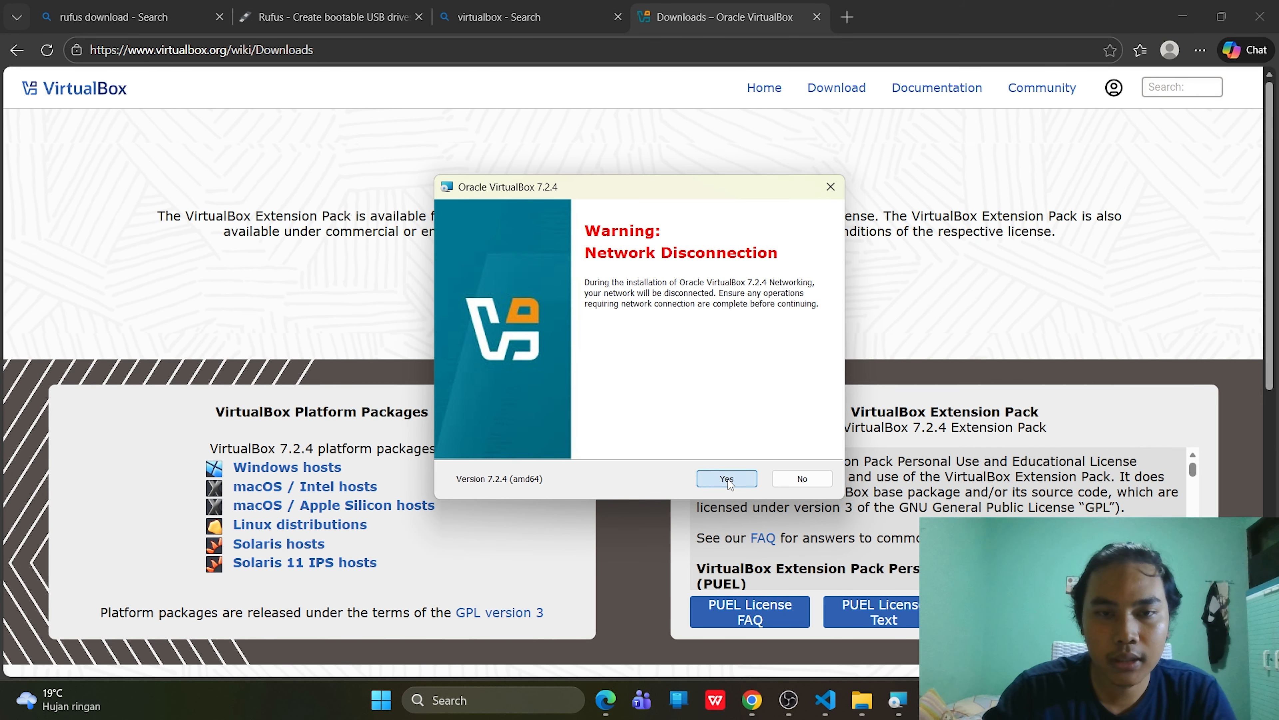
click(728, 479)
click(728, 479)
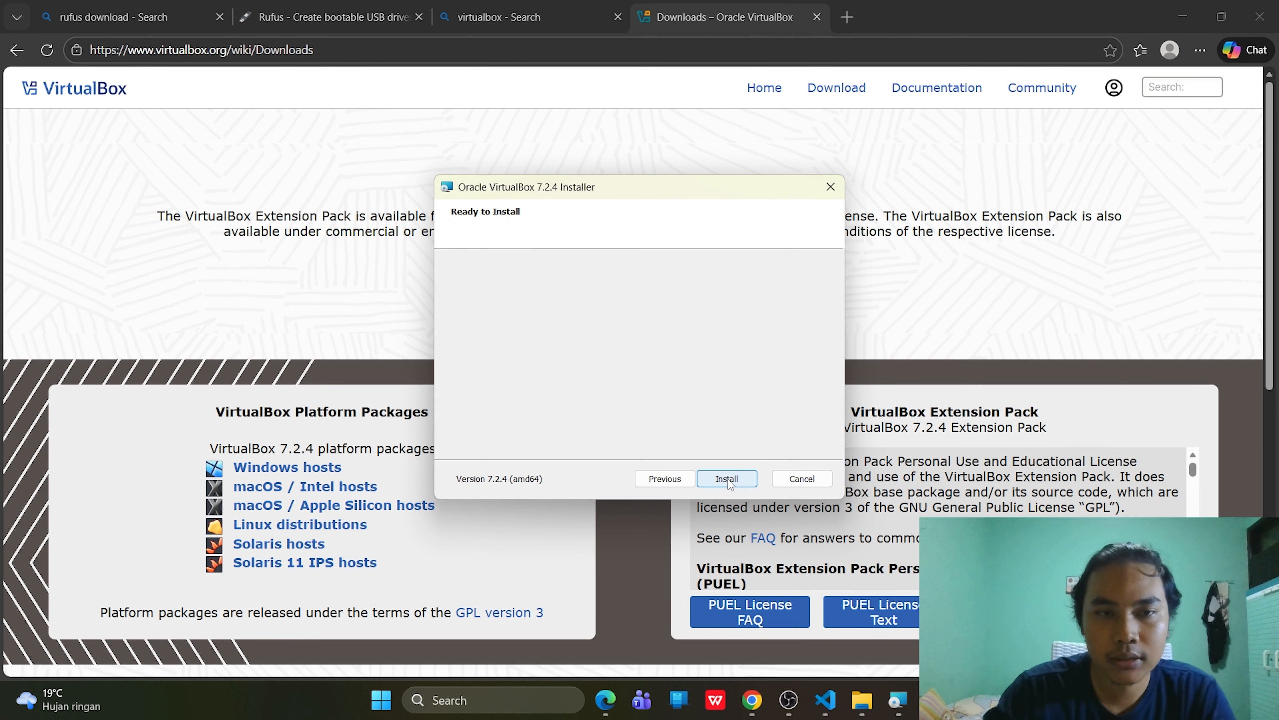
click(728, 480)
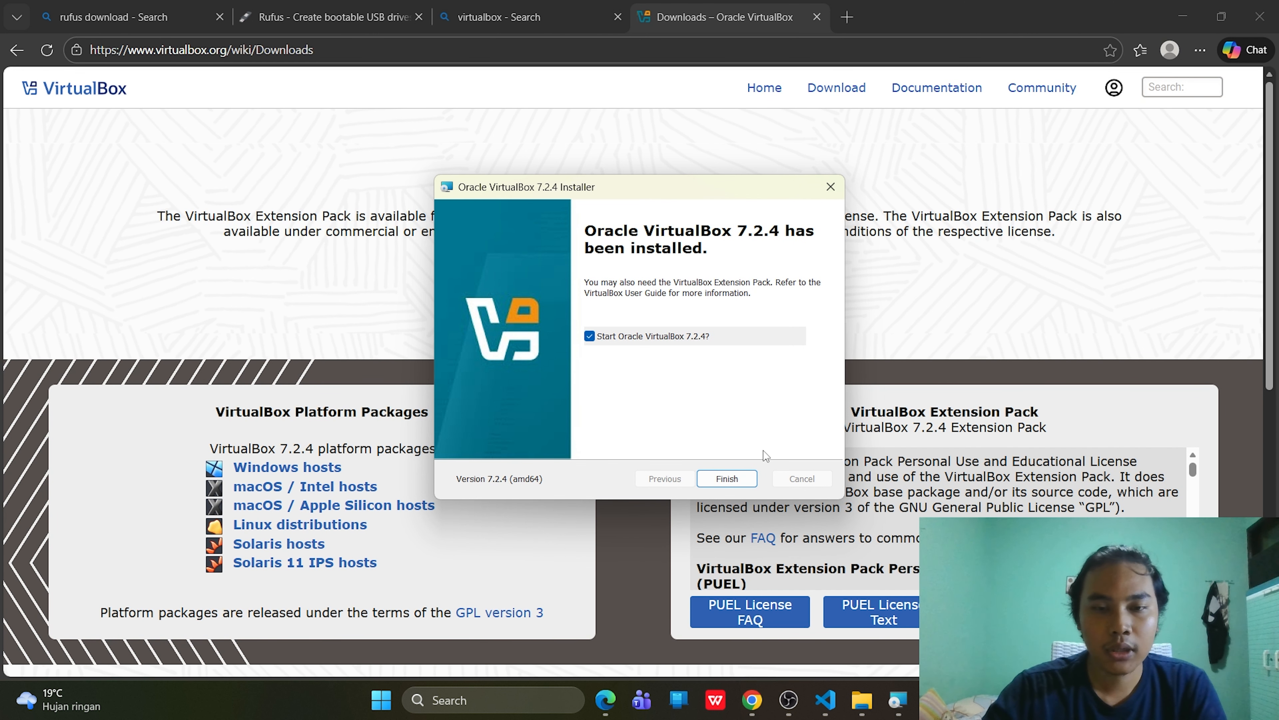
click(729, 479)
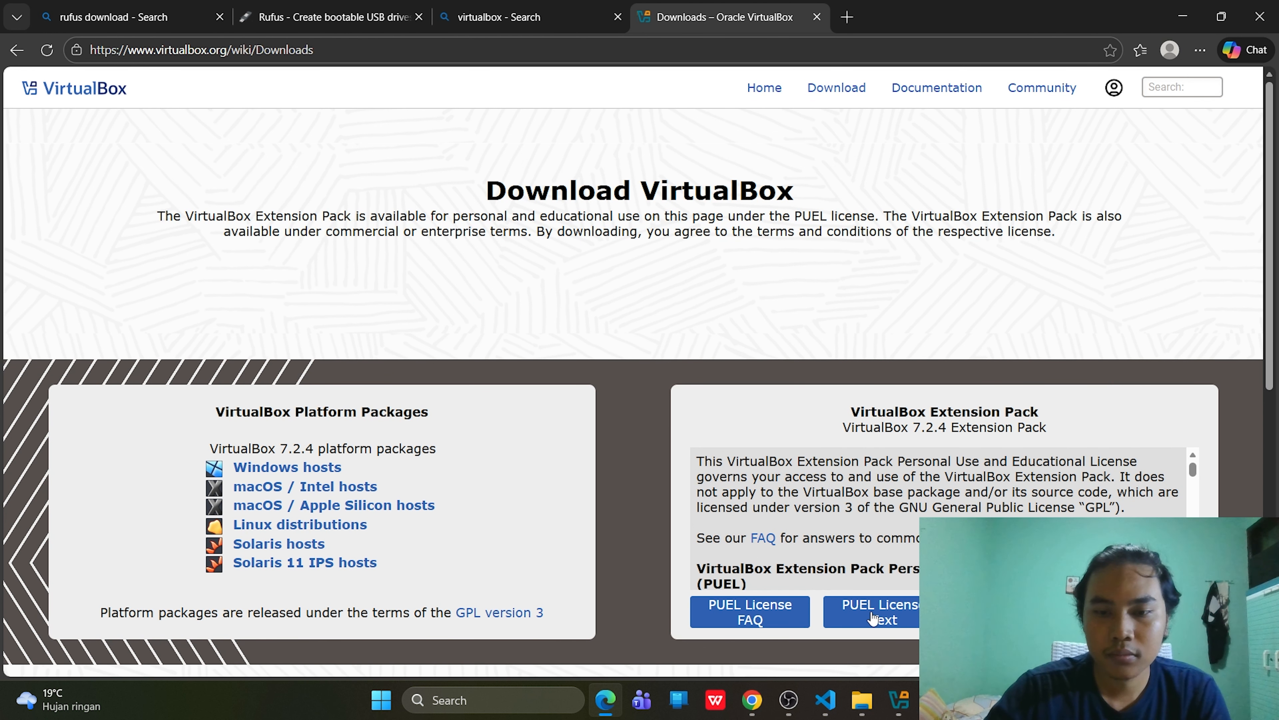
- Open Oracle VirtualBox Manager from the taskbar, showing its Get started with VirtualBox page
click(894, 703)
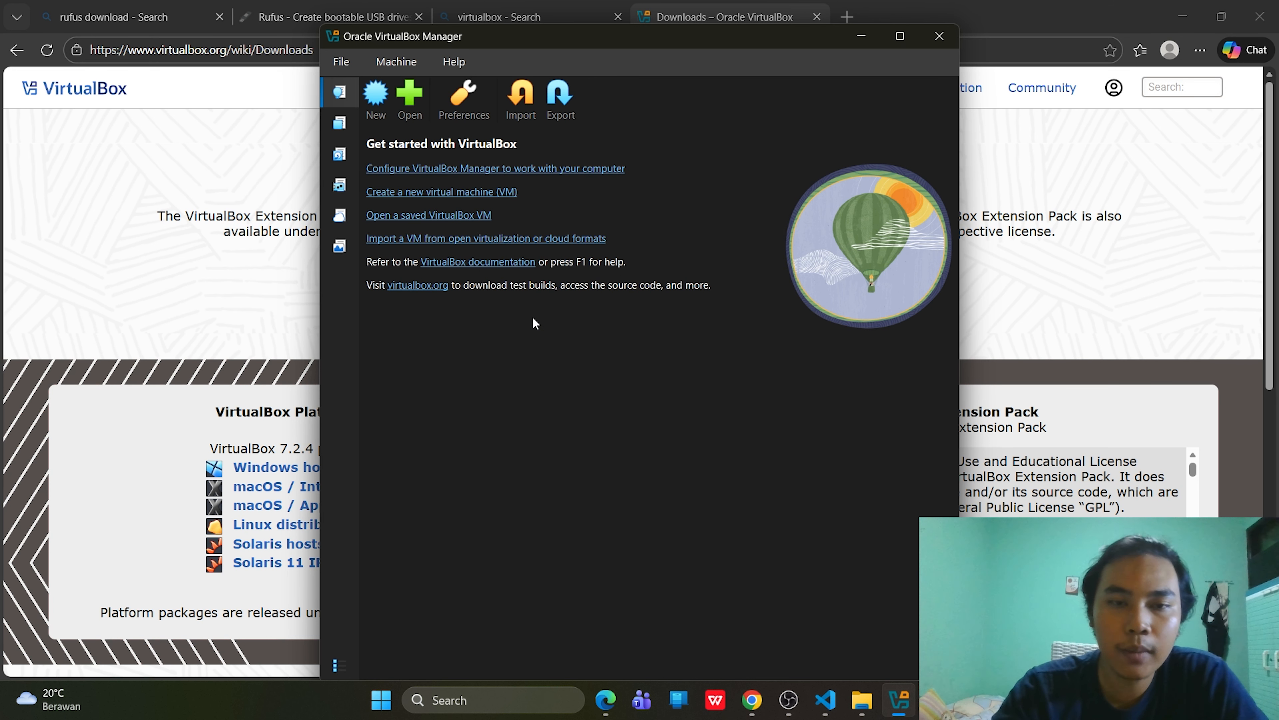
- Create a new VM named window7 using Windows 7 (SuperNano).iso, with unattended installation off
click(373, 98)
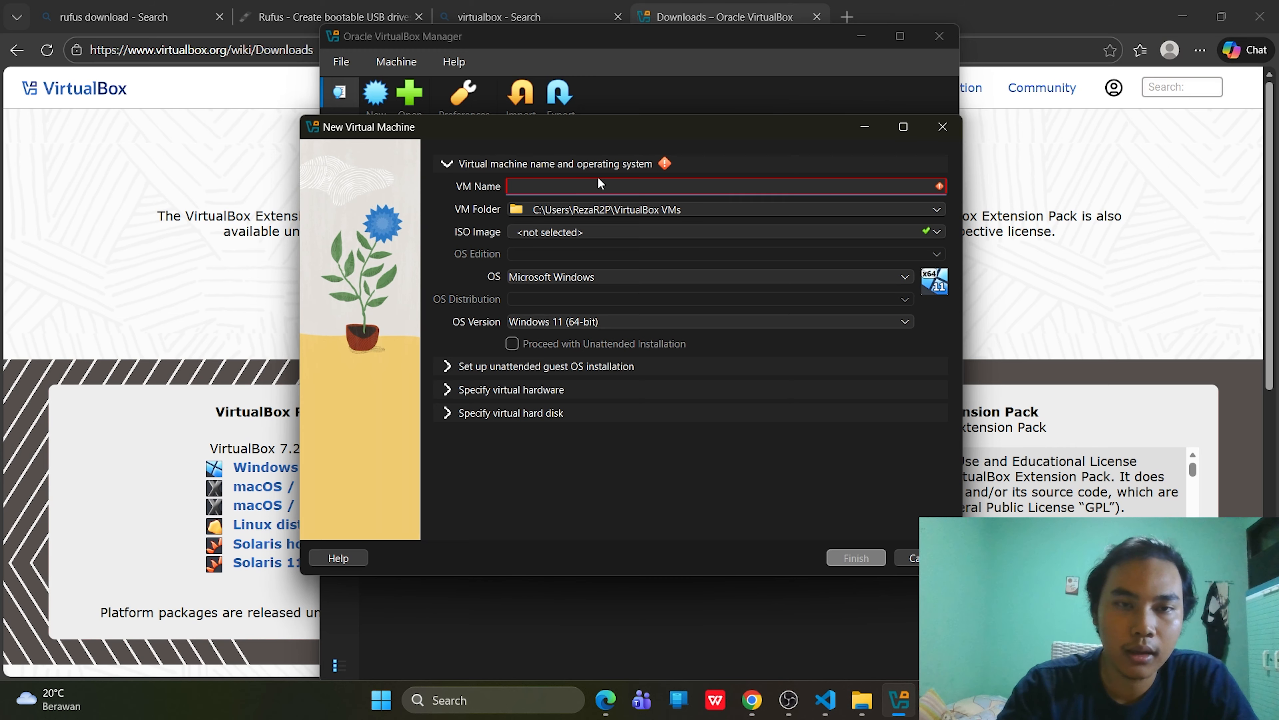
text(window)
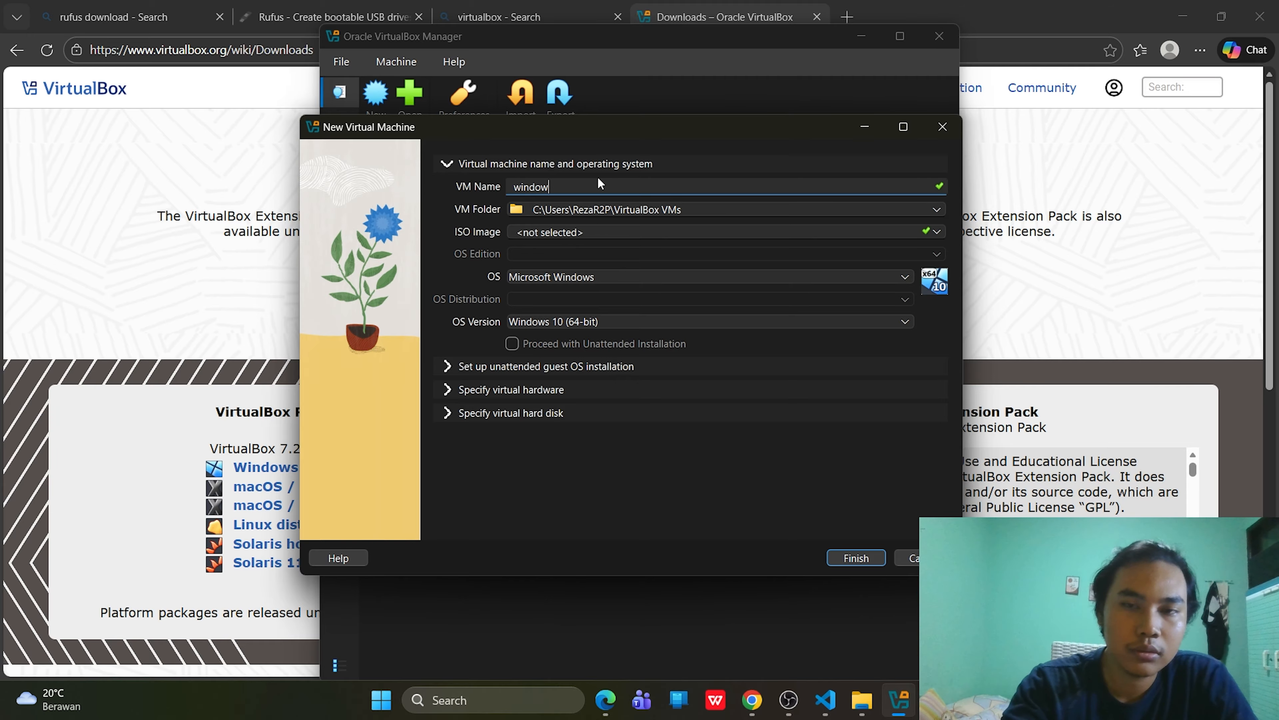
text(7)
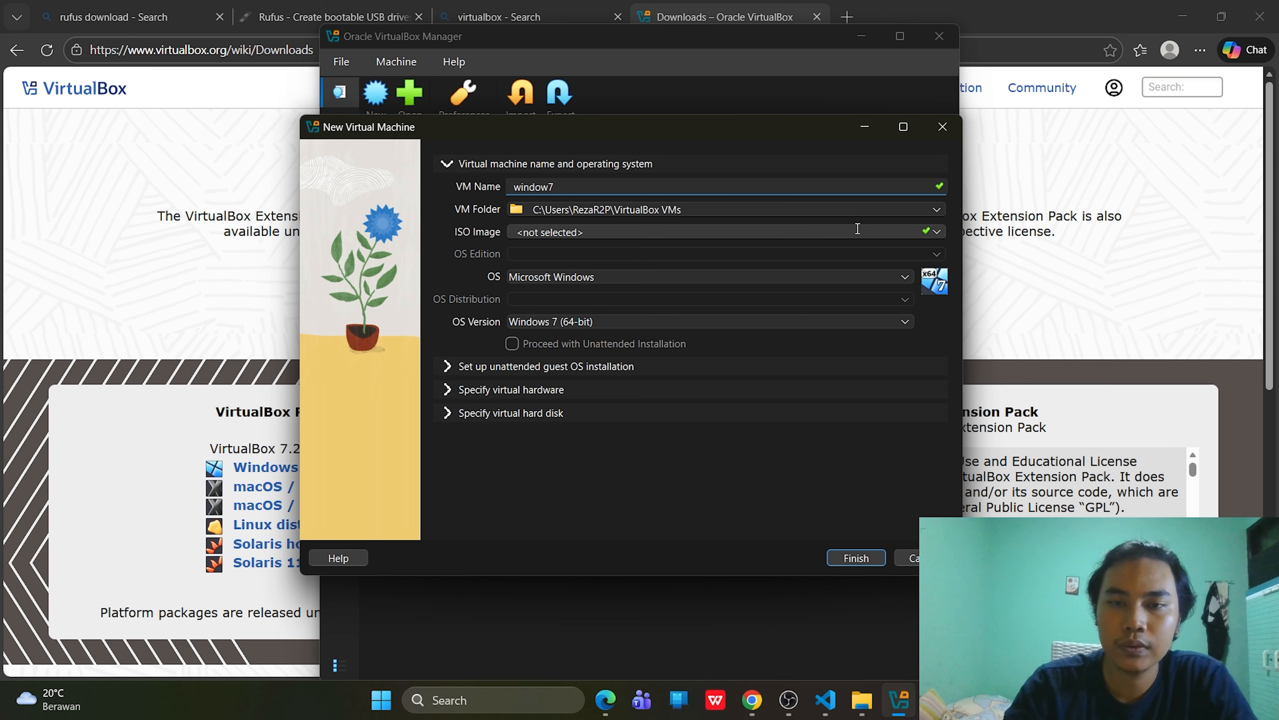
click(932, 231)
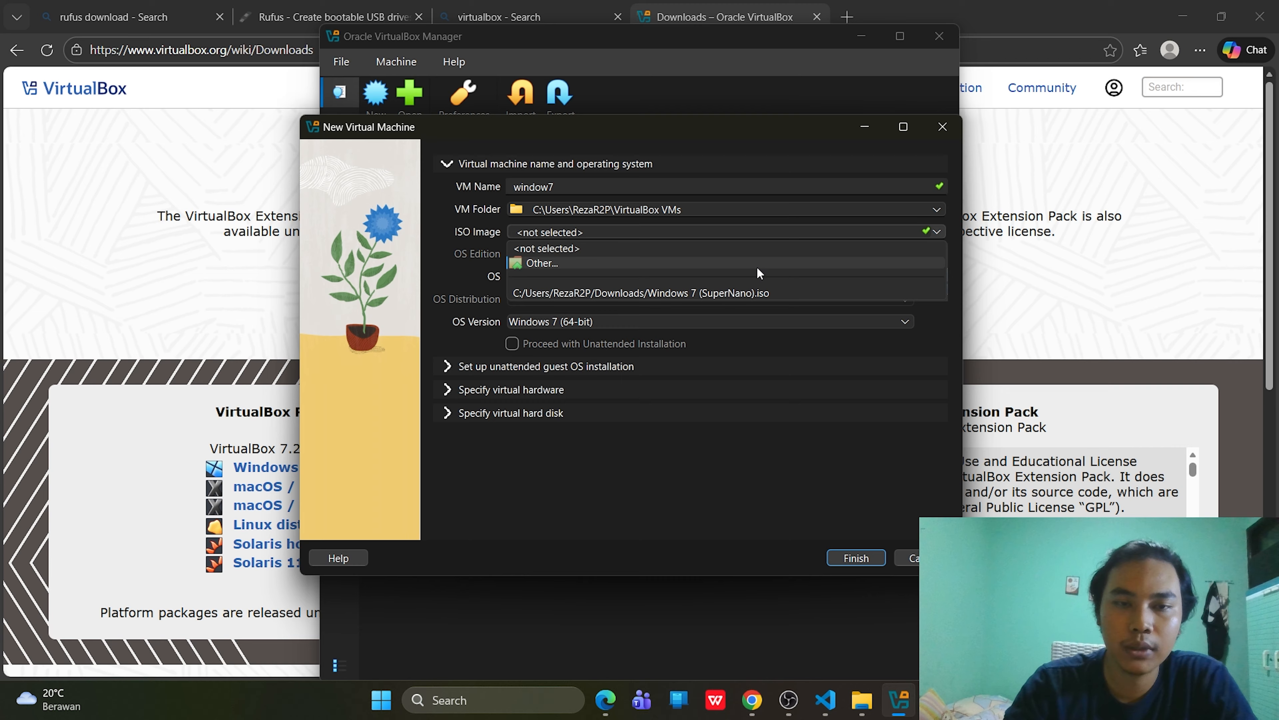
click(756, 267)
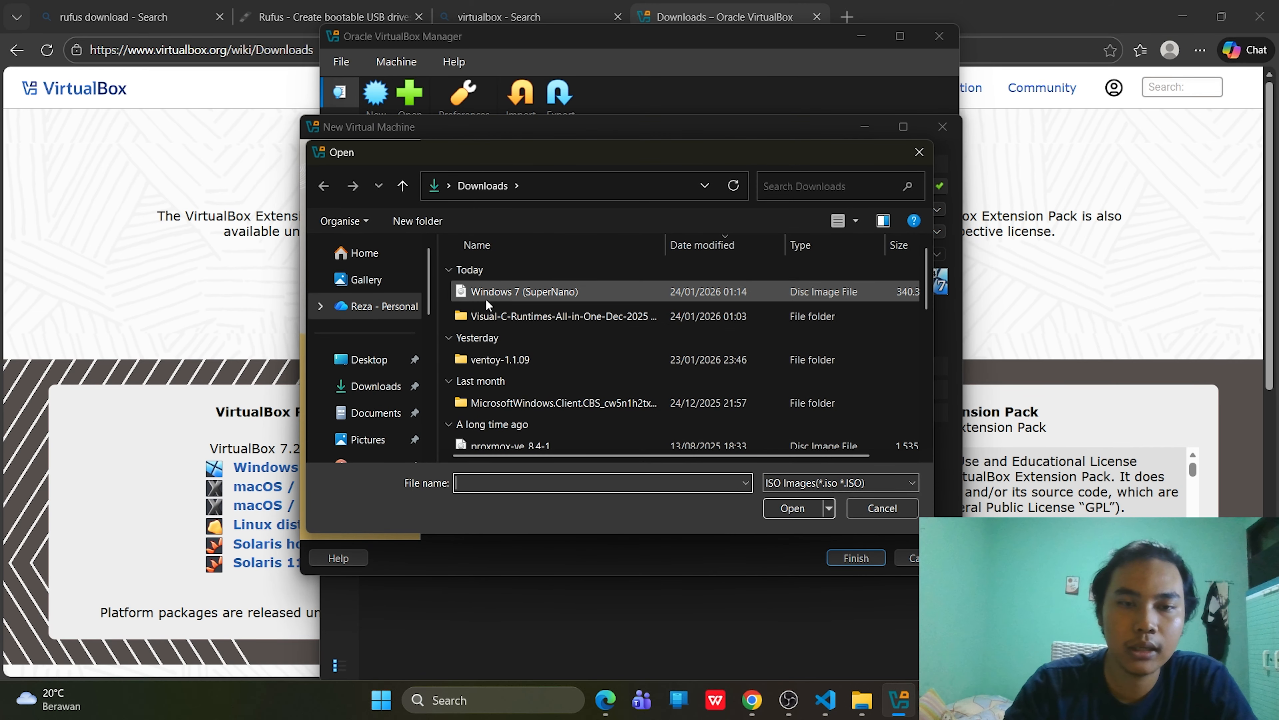
click(489, 296)
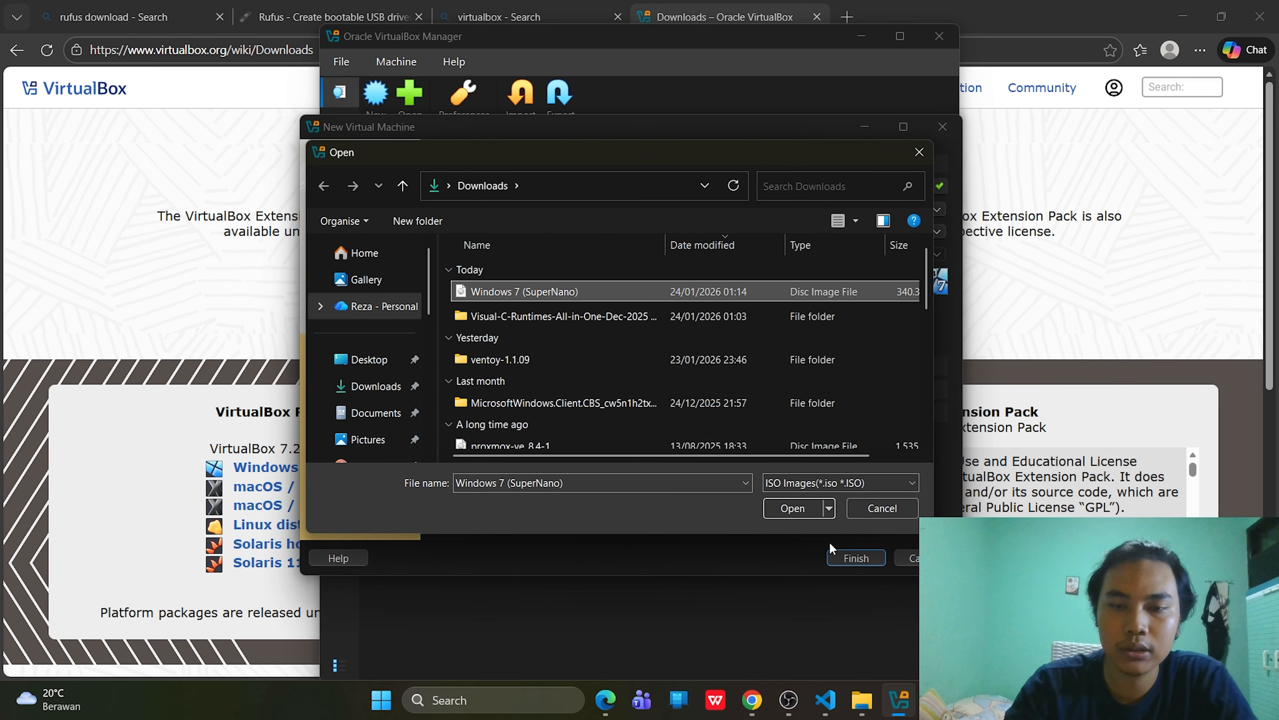
click(787, 510)
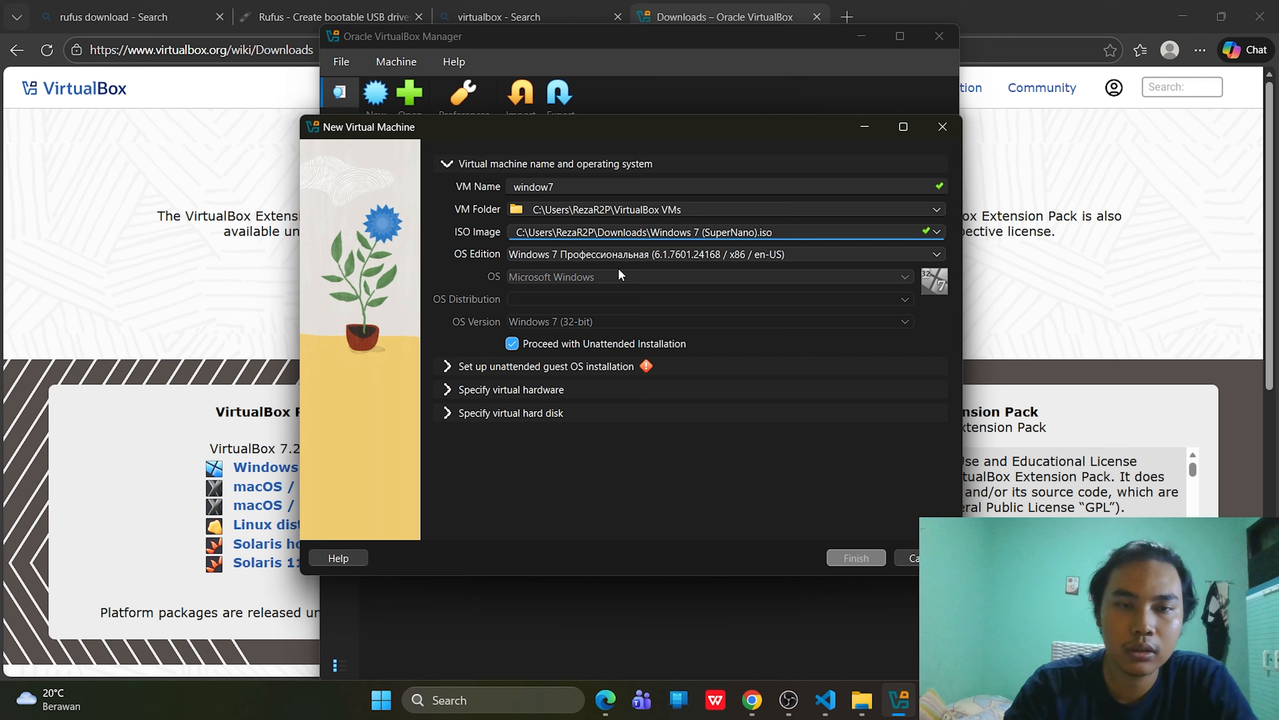
click(513, 344)
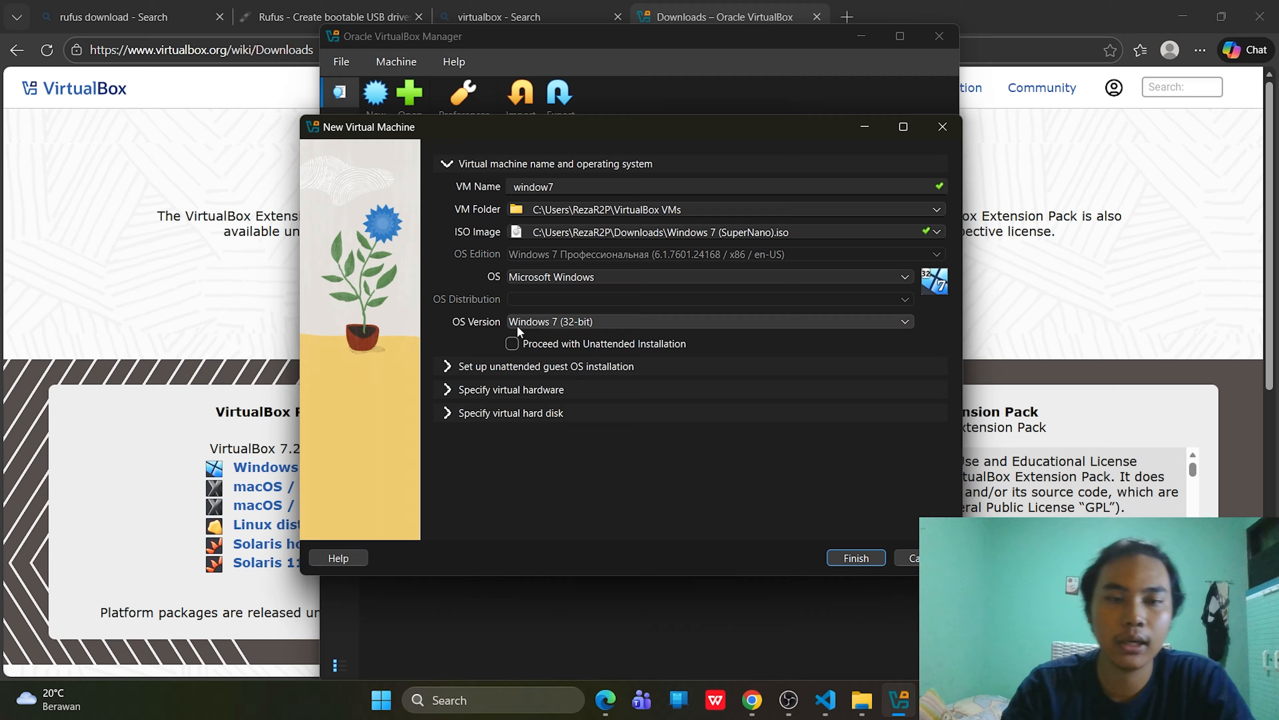
- Give window7 6952 MB base memory and 3 CPUs, with a 32 GB VDI hard disk
click(470, 366)
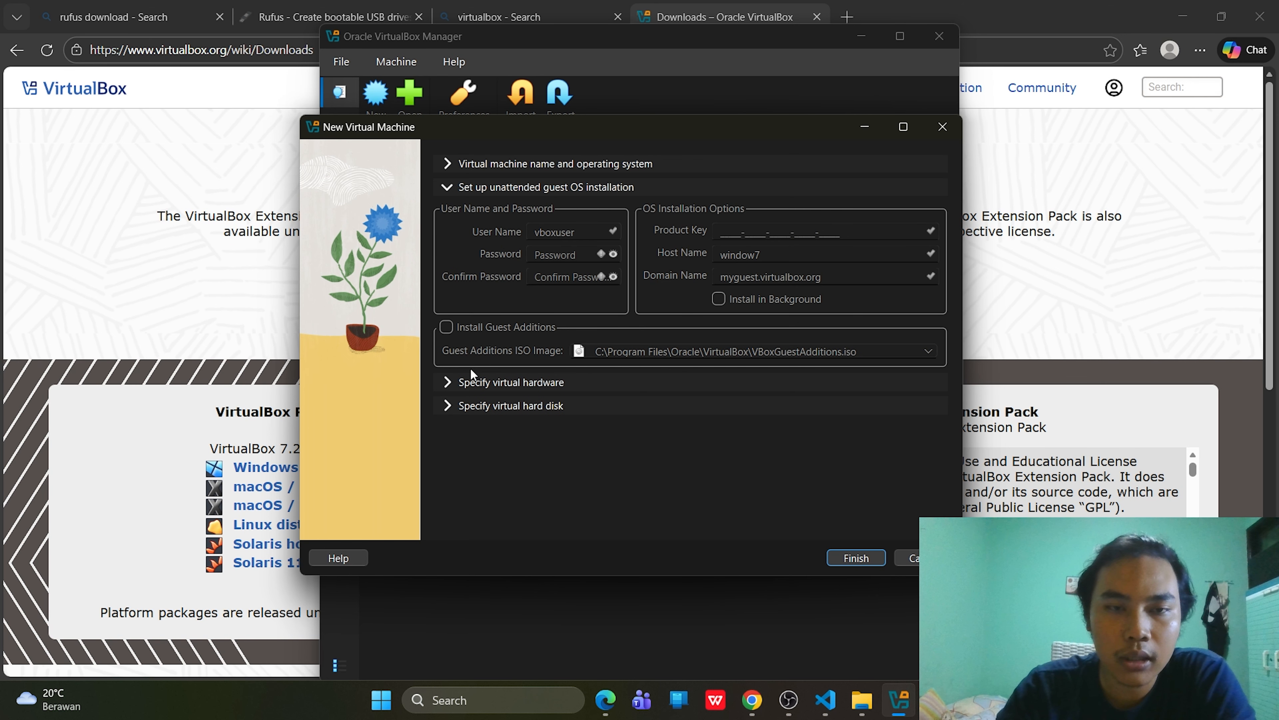
click(498, 383)
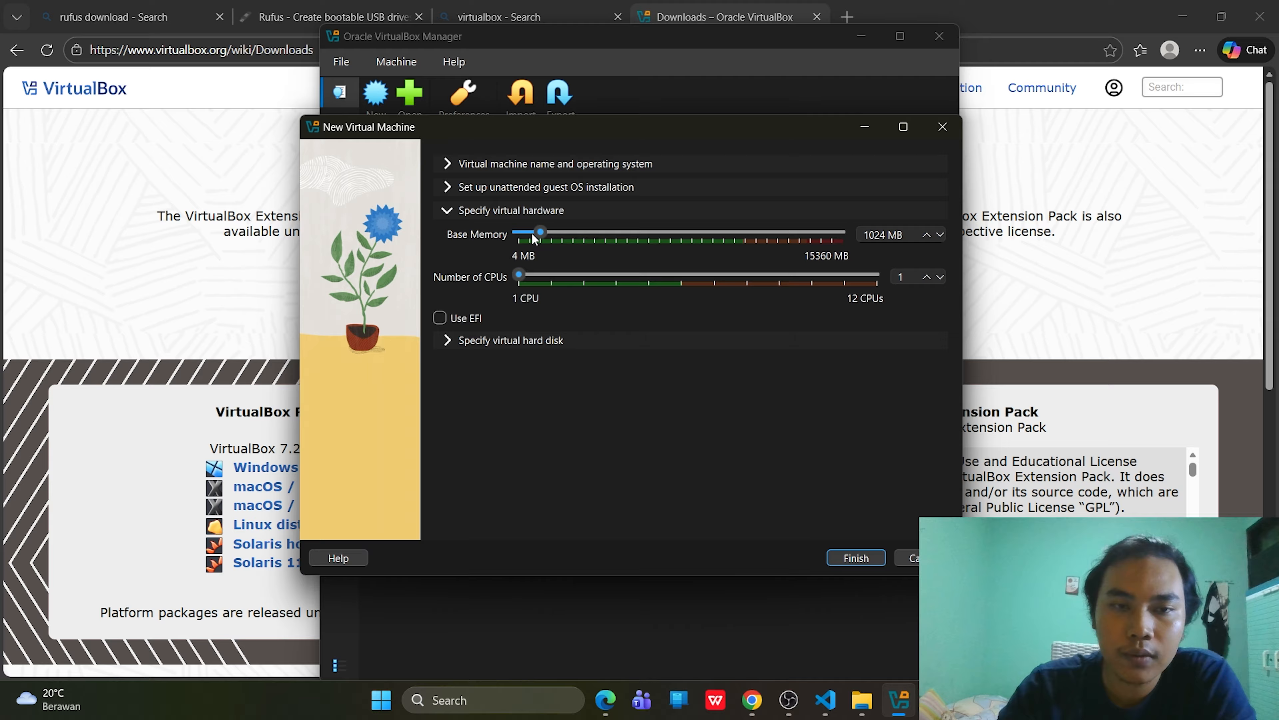
drag(541, 232, 666, 249)
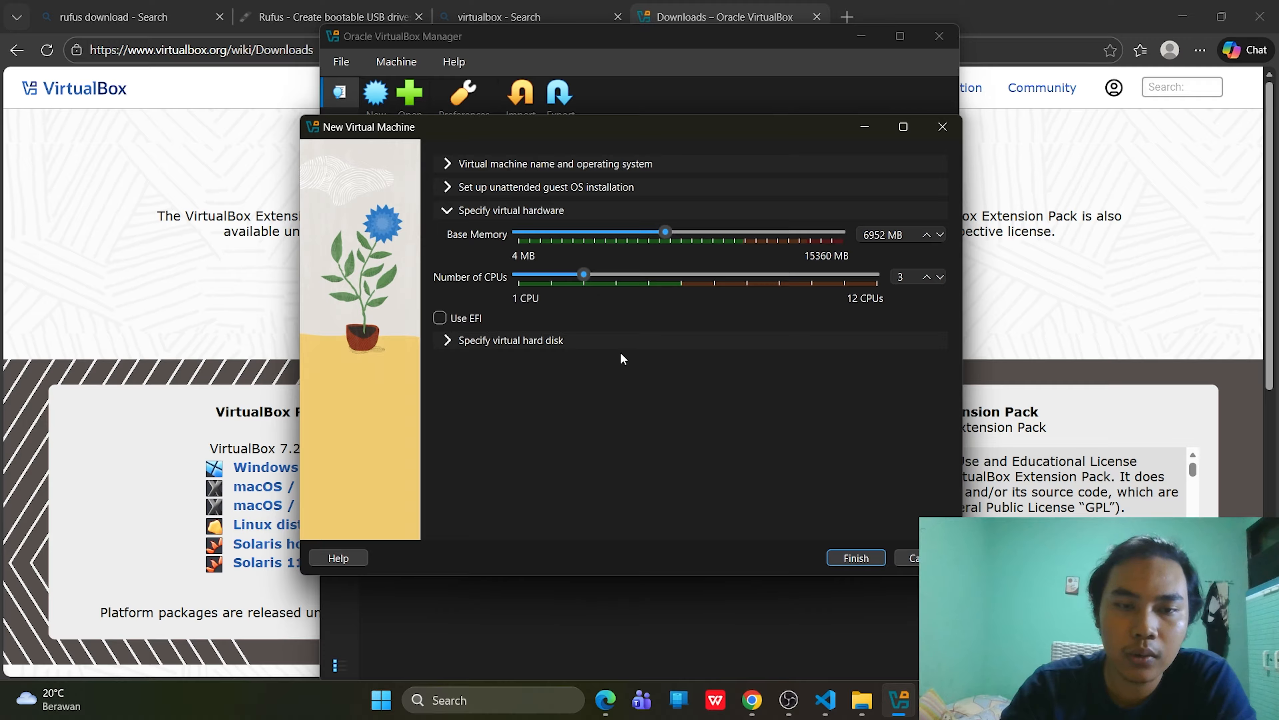
click(564, 341)
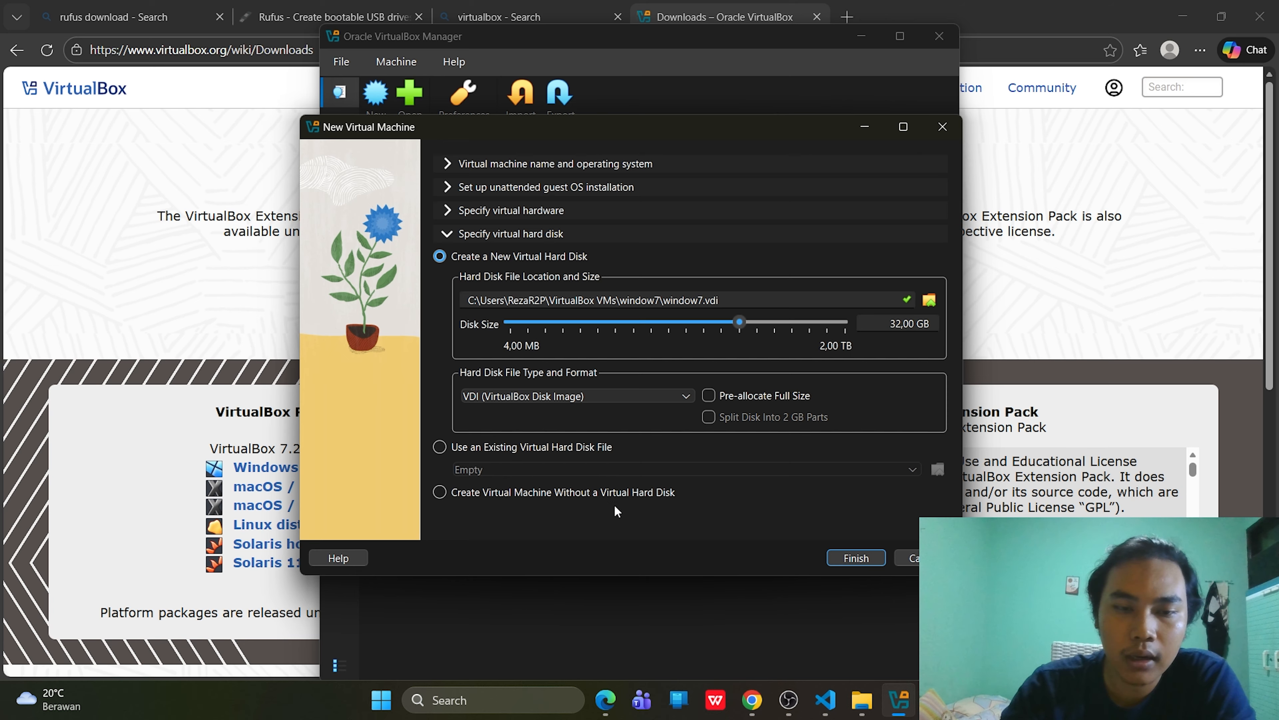
- Finish creating the window7 VM and start it in a normal GUI window
click(839, 554)
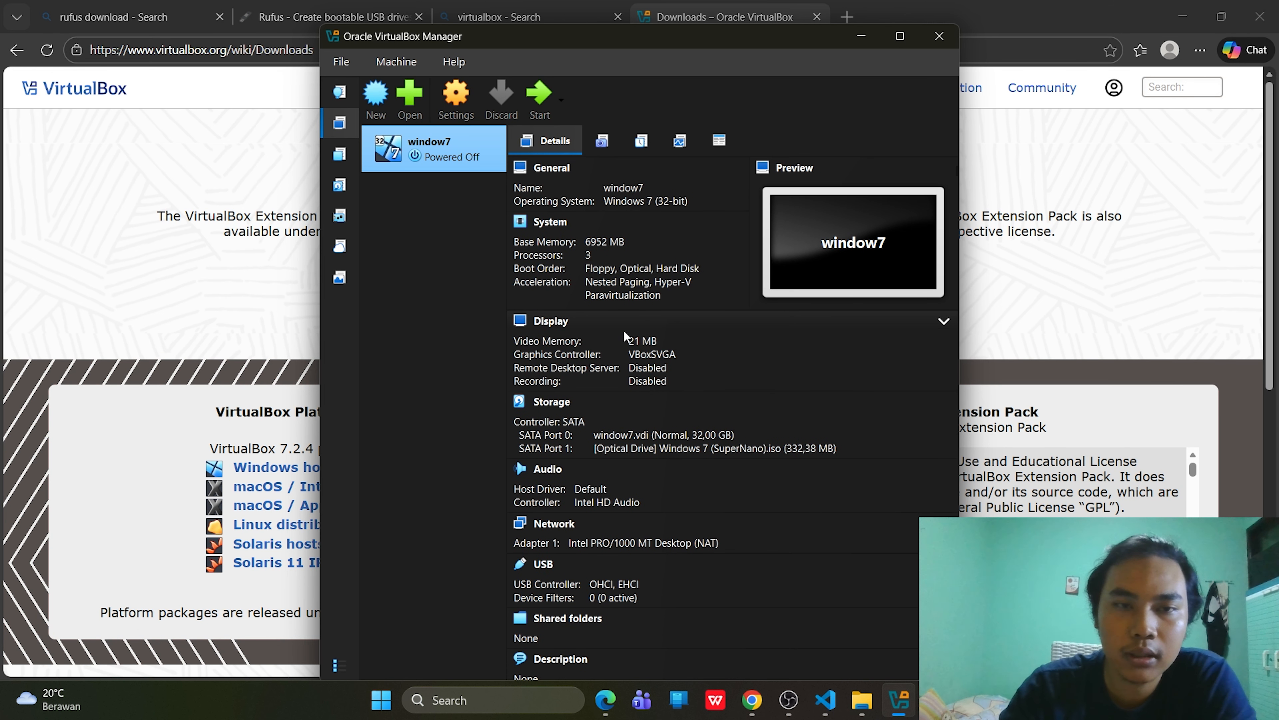
right_click(453, 146)
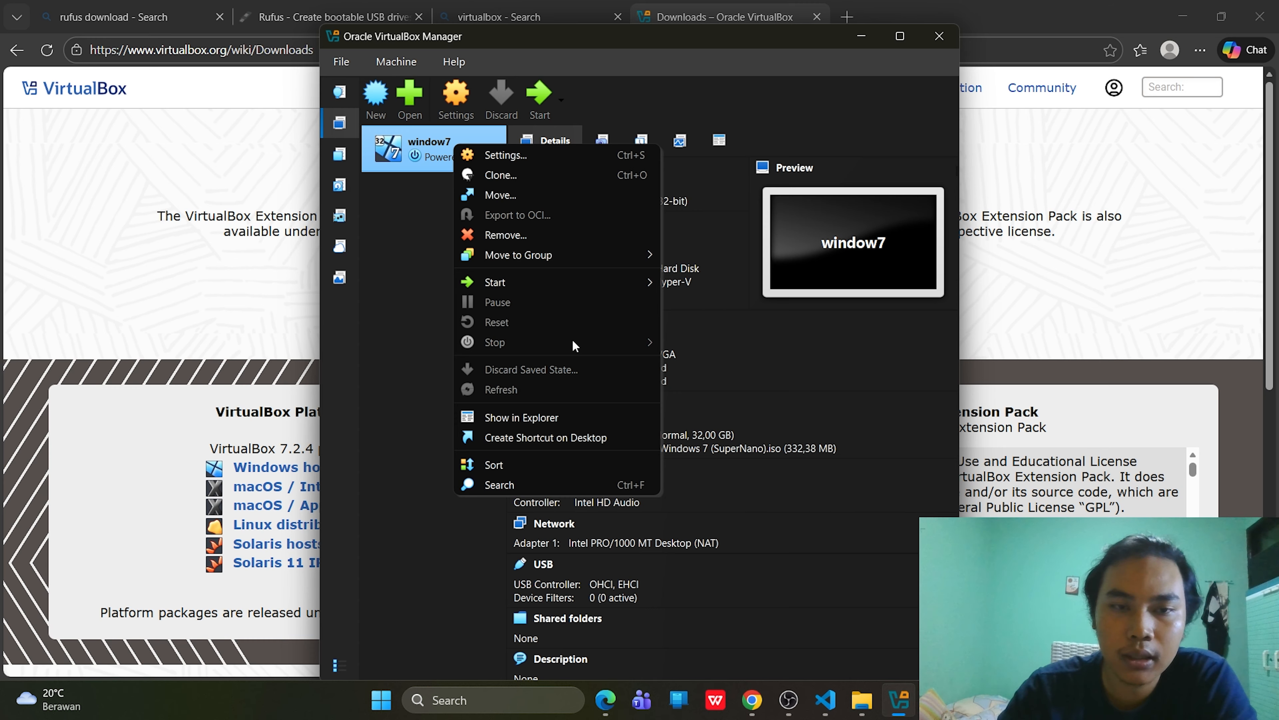
mouse_move(630, 290)
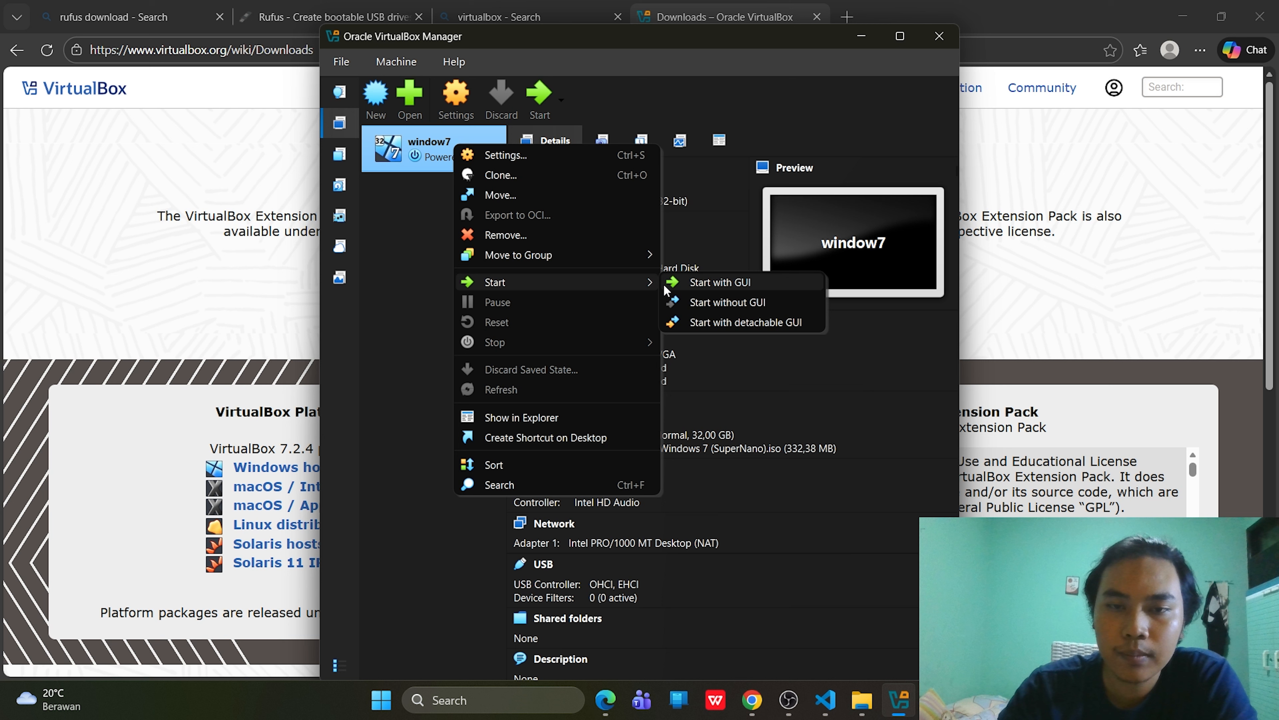
click(756, 283)
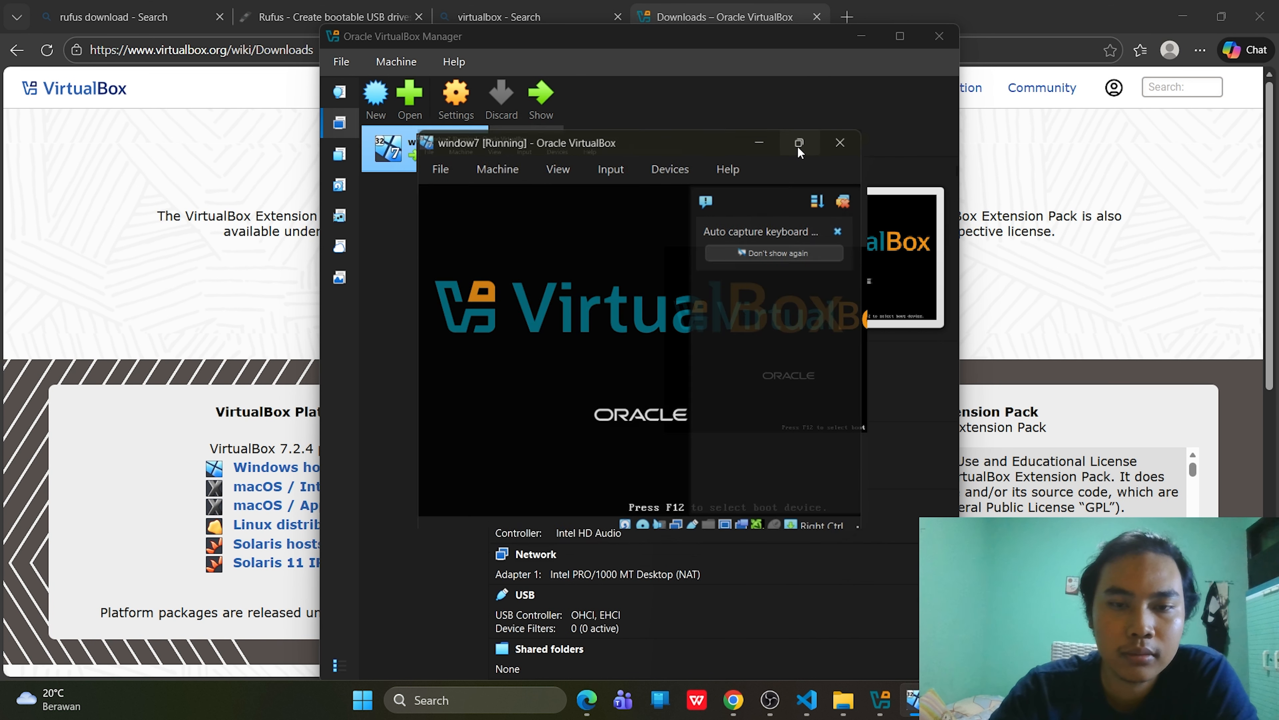
- Maximize the window7 VM window and keep English as the Windows 7 installation language
click(793, 145)
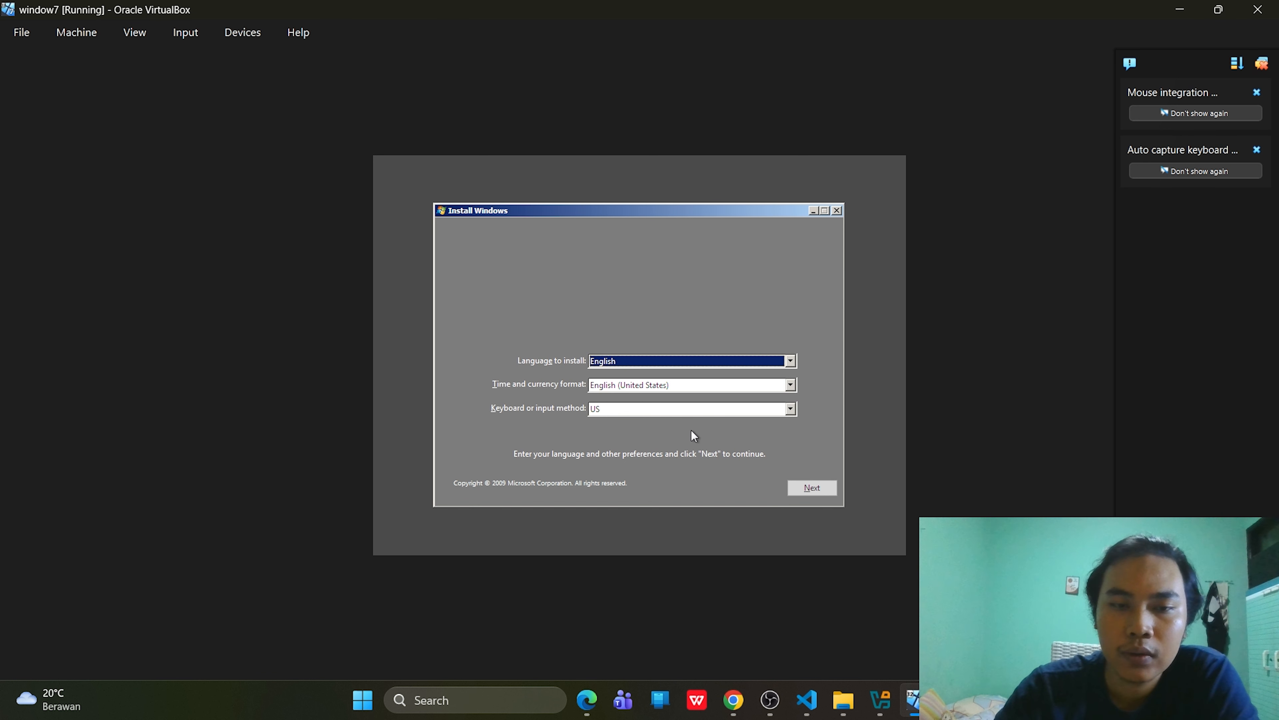
click(790, 361)
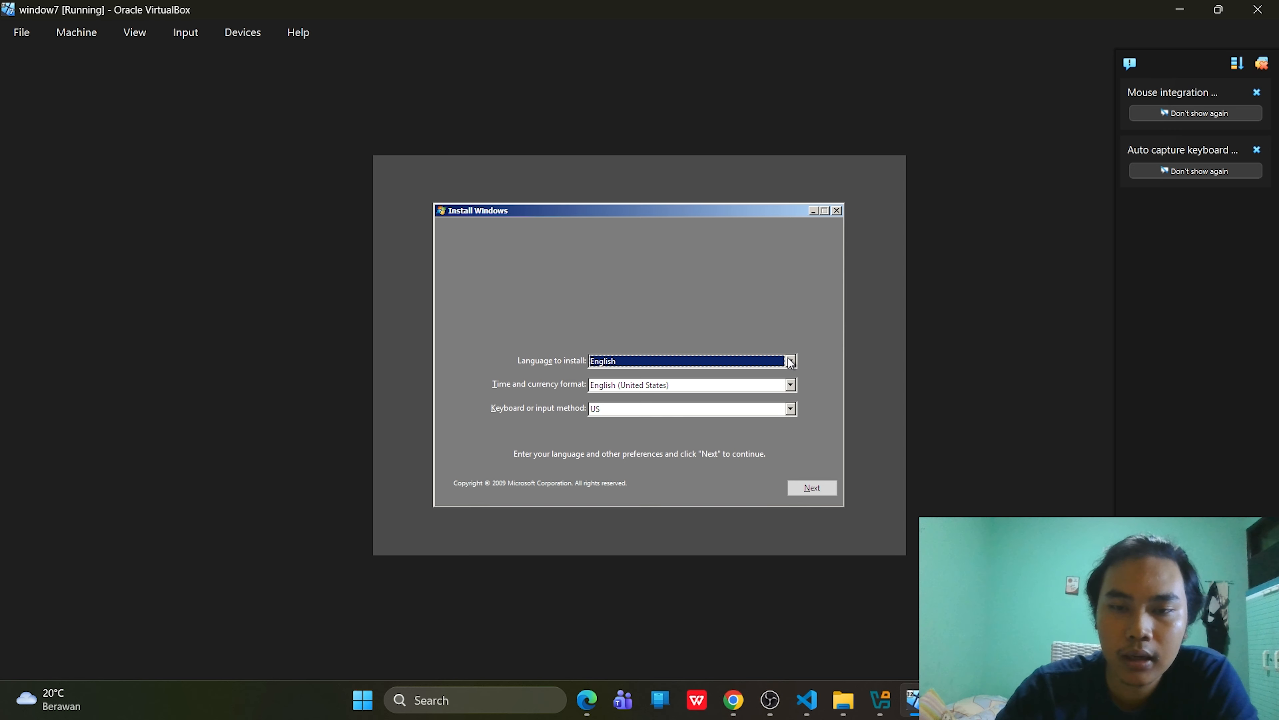
click(780, 362)
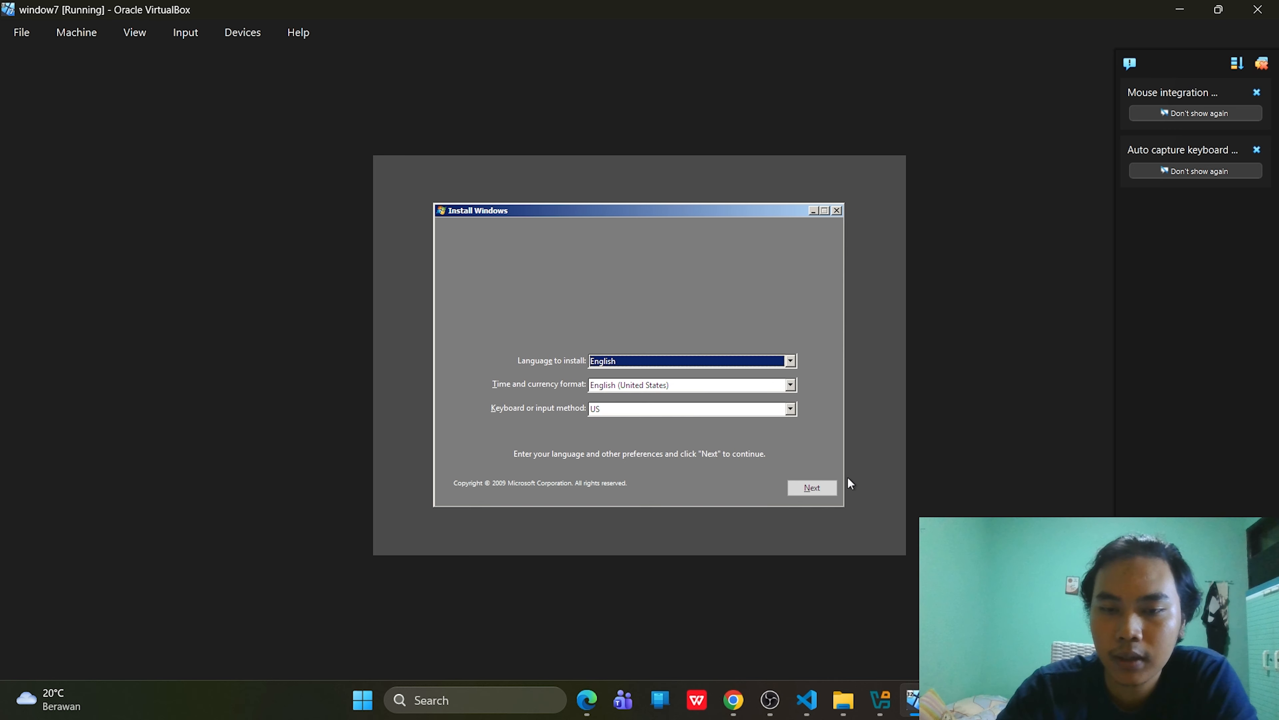
- Start Windows 7 setup with Install now and accept the license terms
click(820, 491)
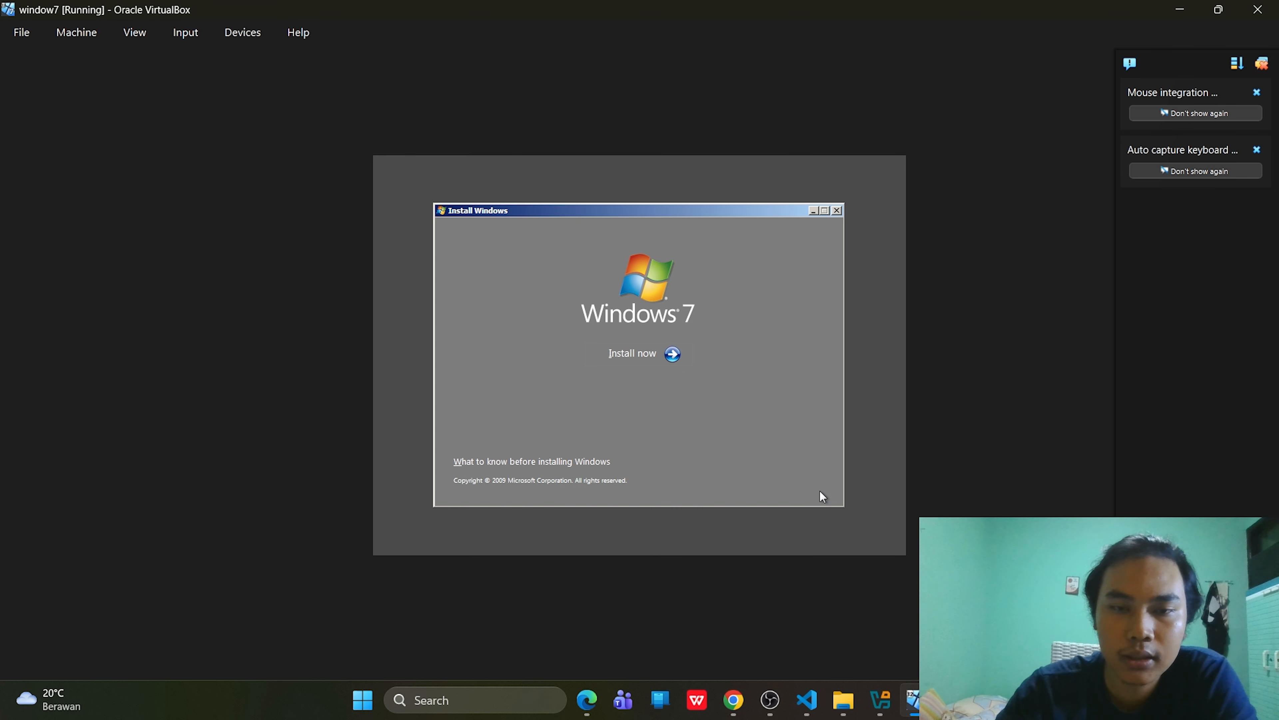
click(613, 355)
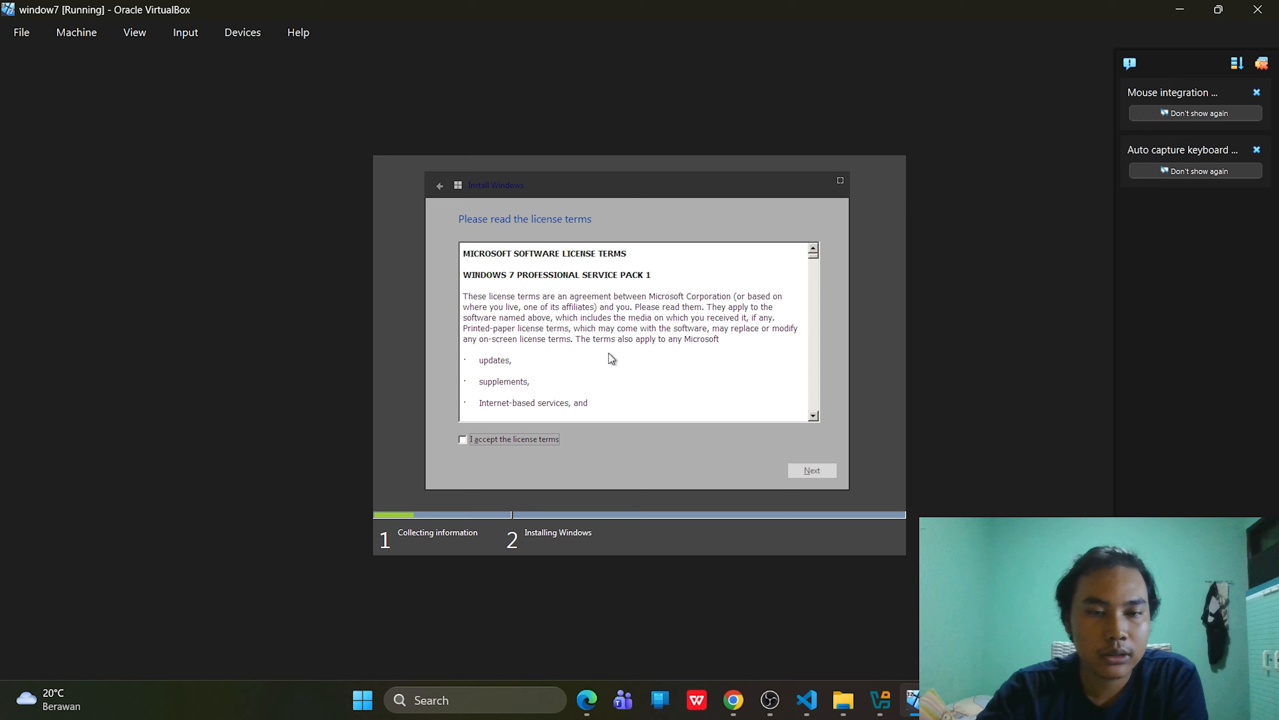
click(498, 437)
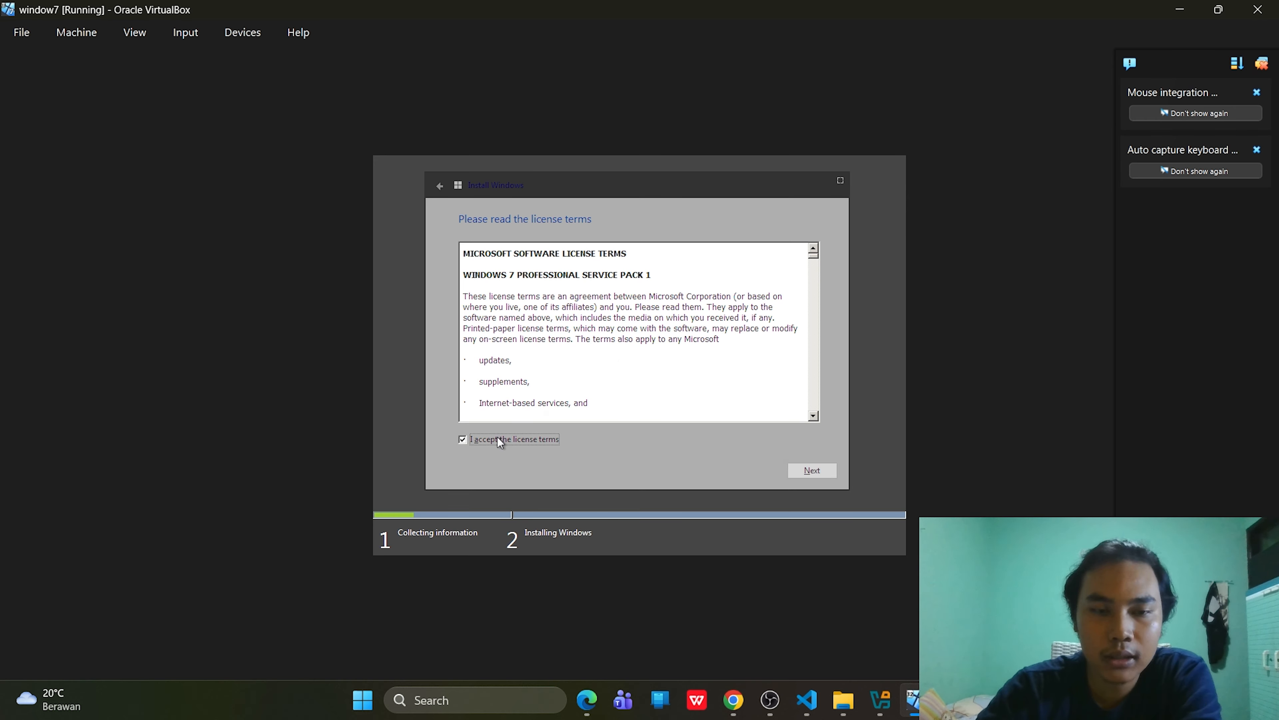
click(807, 476)
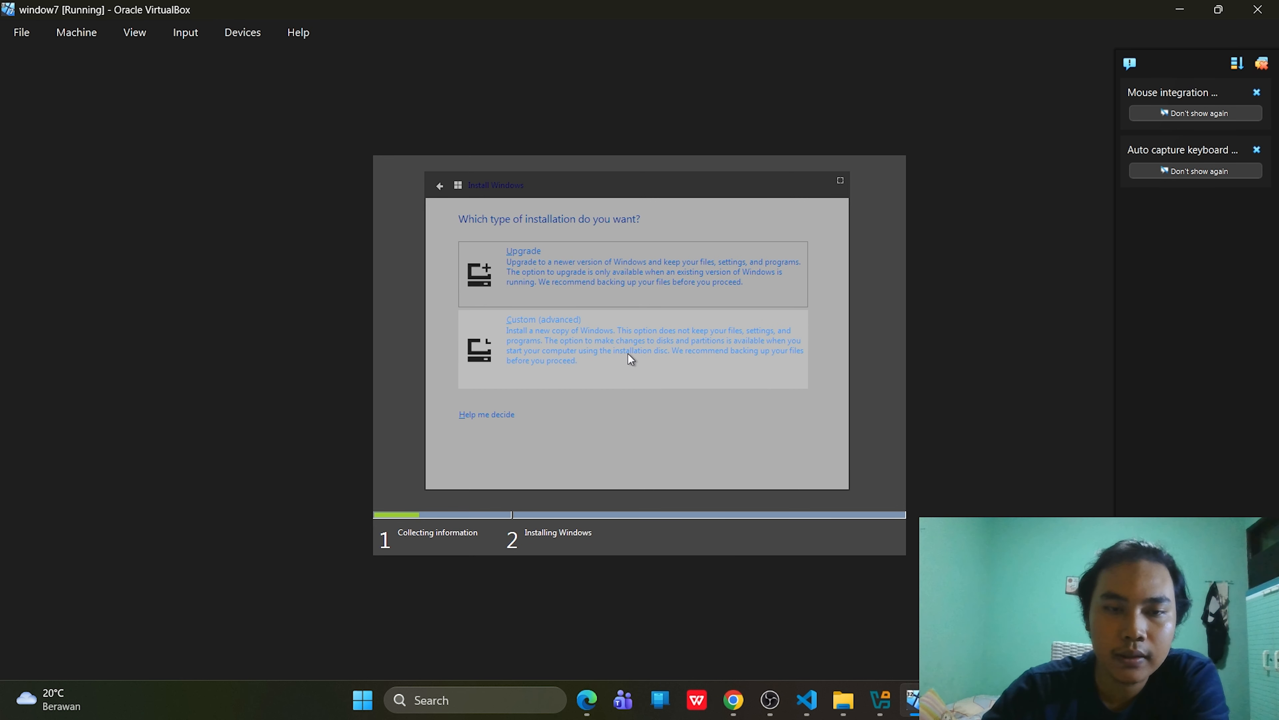
- Choose a Custom (advanced) install and begin a new 32768 MB partition on Disk 0
click(582, 340)
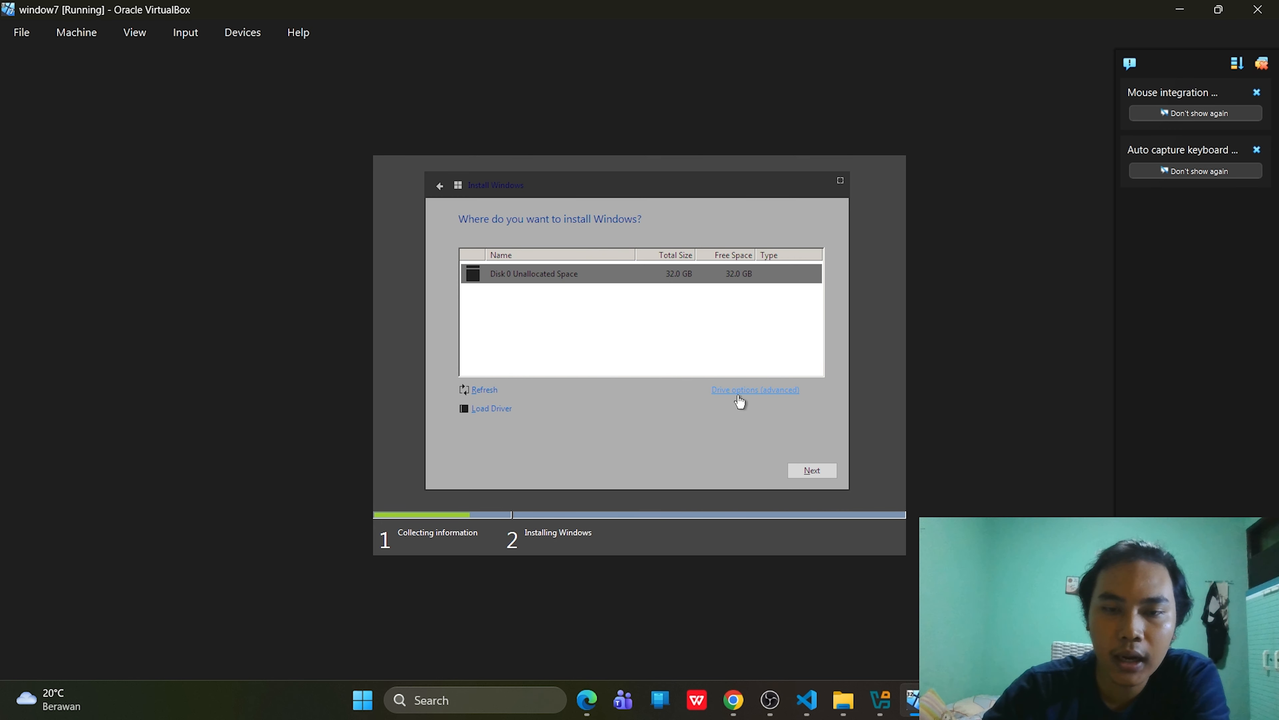
click(767, 397)
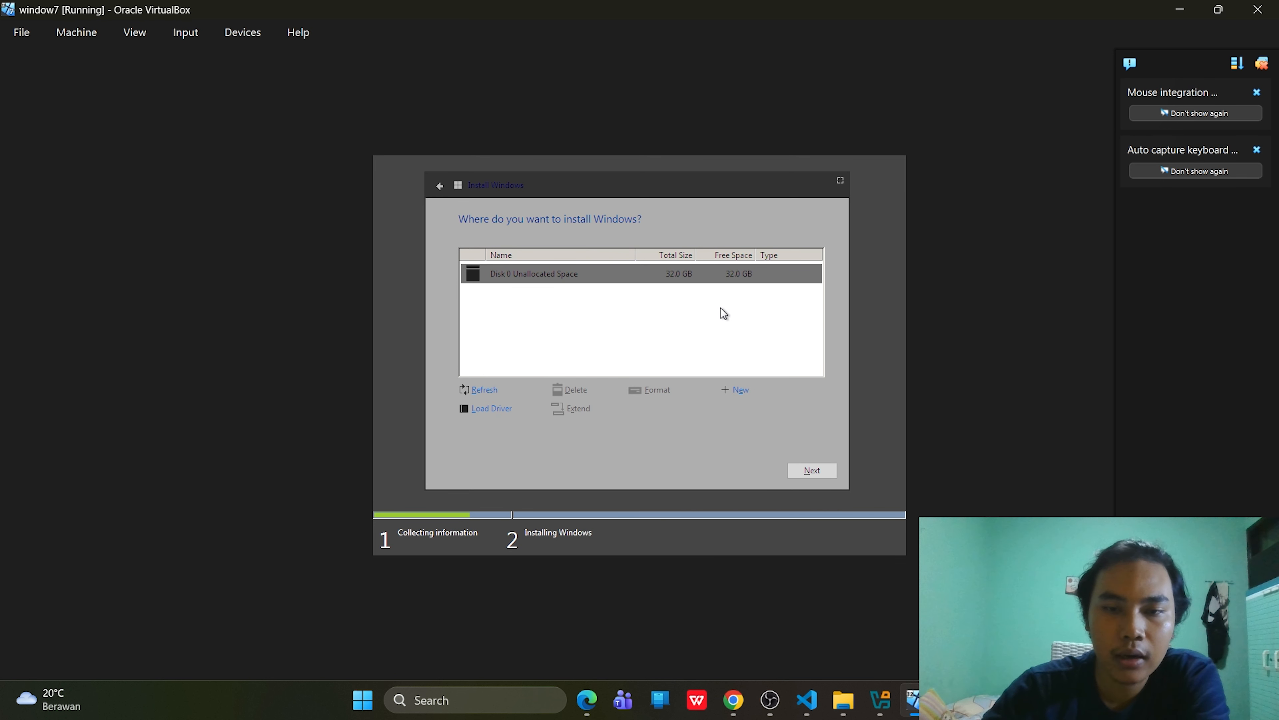
click(740, 390)
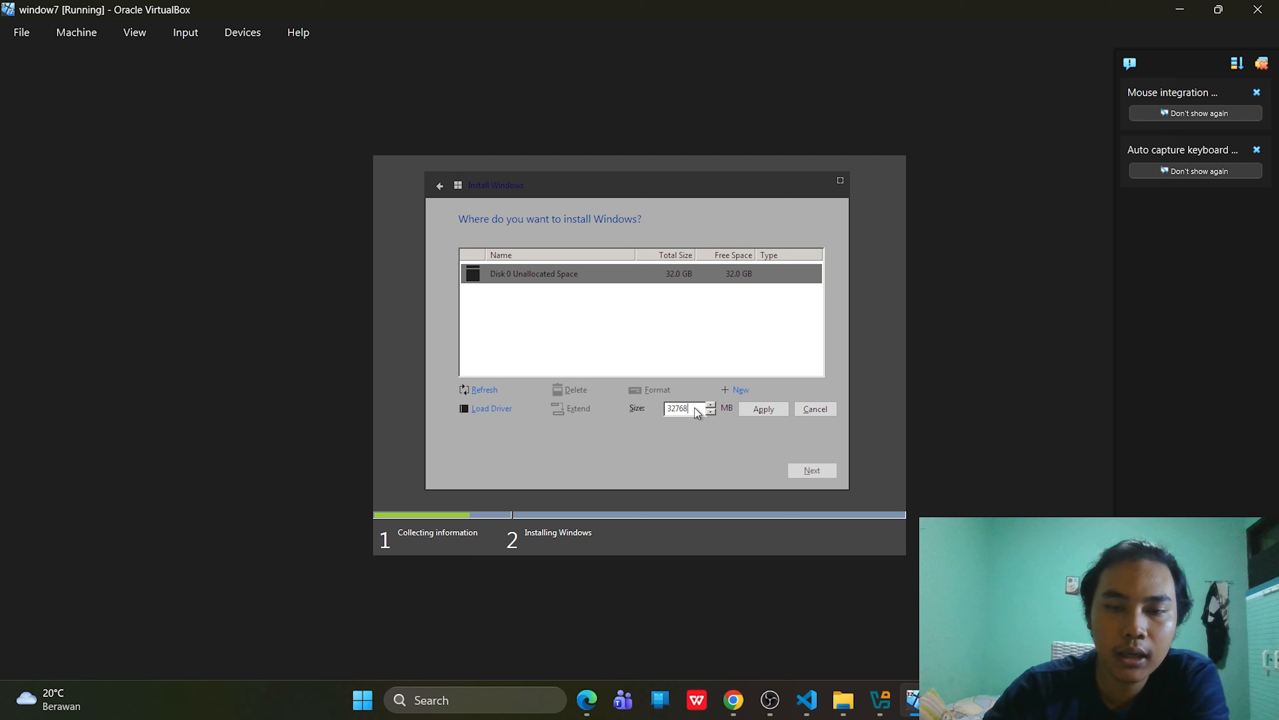
drag(688, 408, 662, 414)
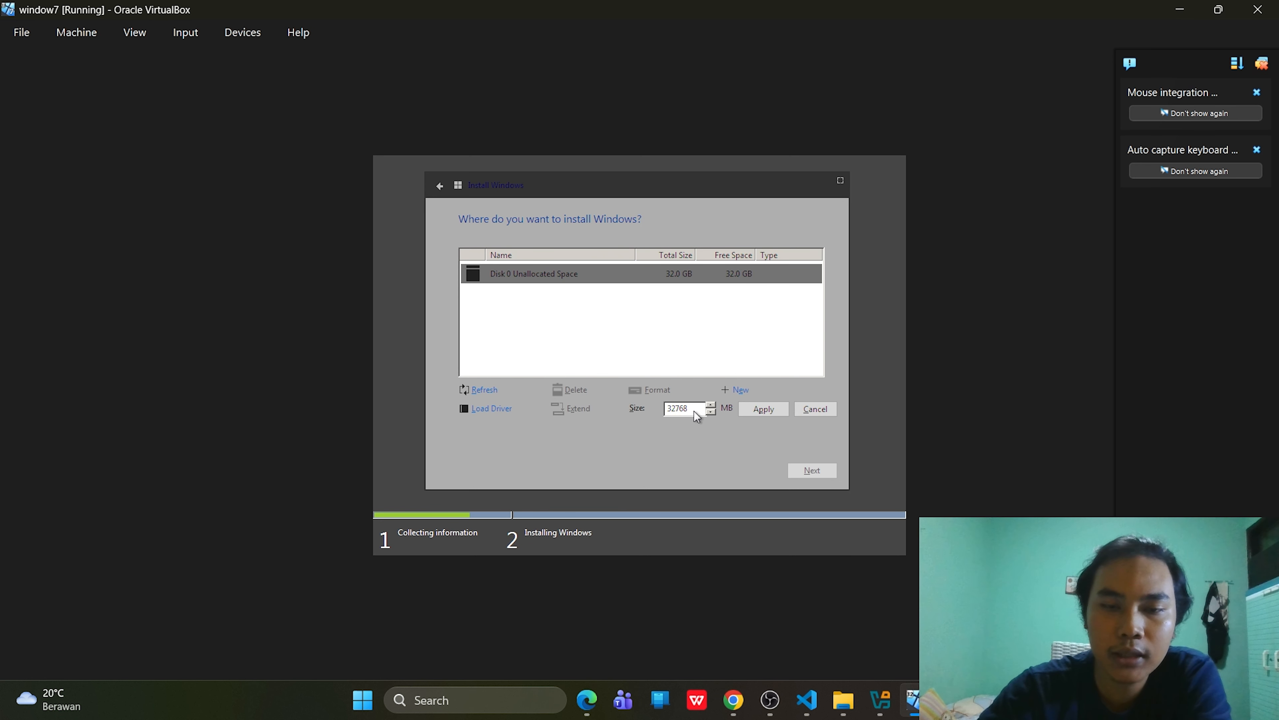
- Apply the 32768 MB partition, allow the System Reserved partition, and select Disk 0 Partition 2
click(771, 411)
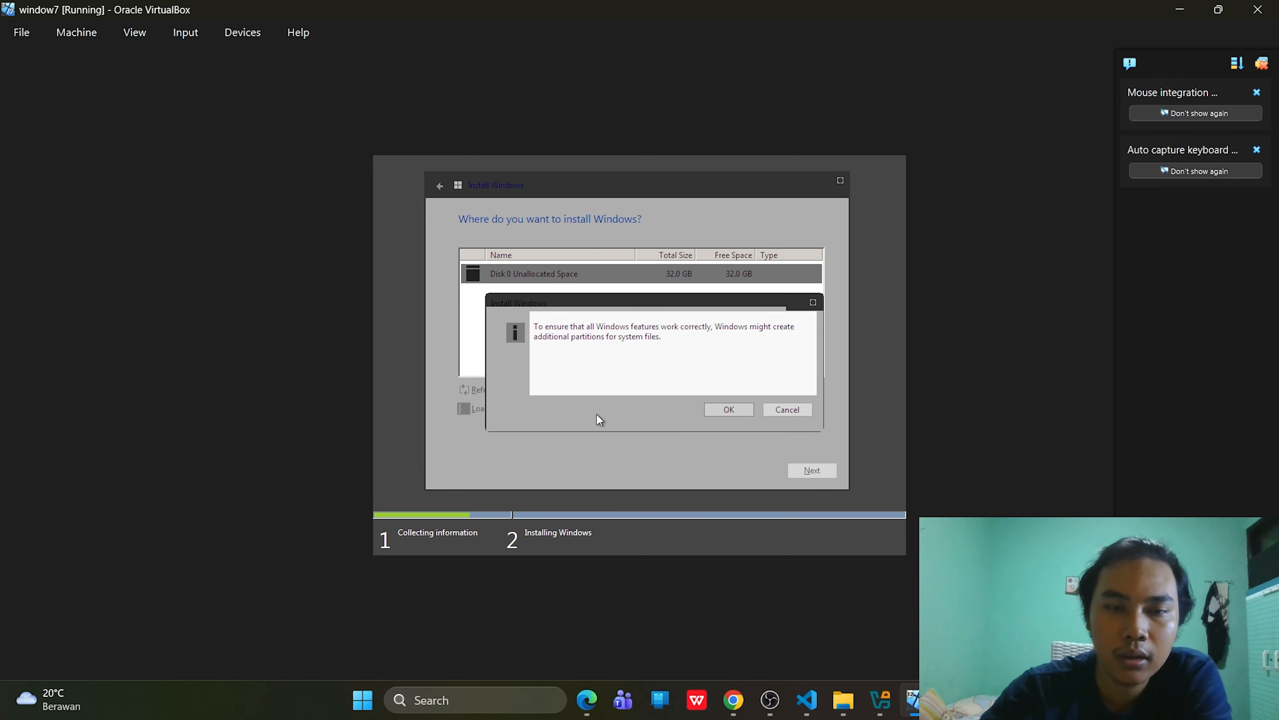
click(712, 407)
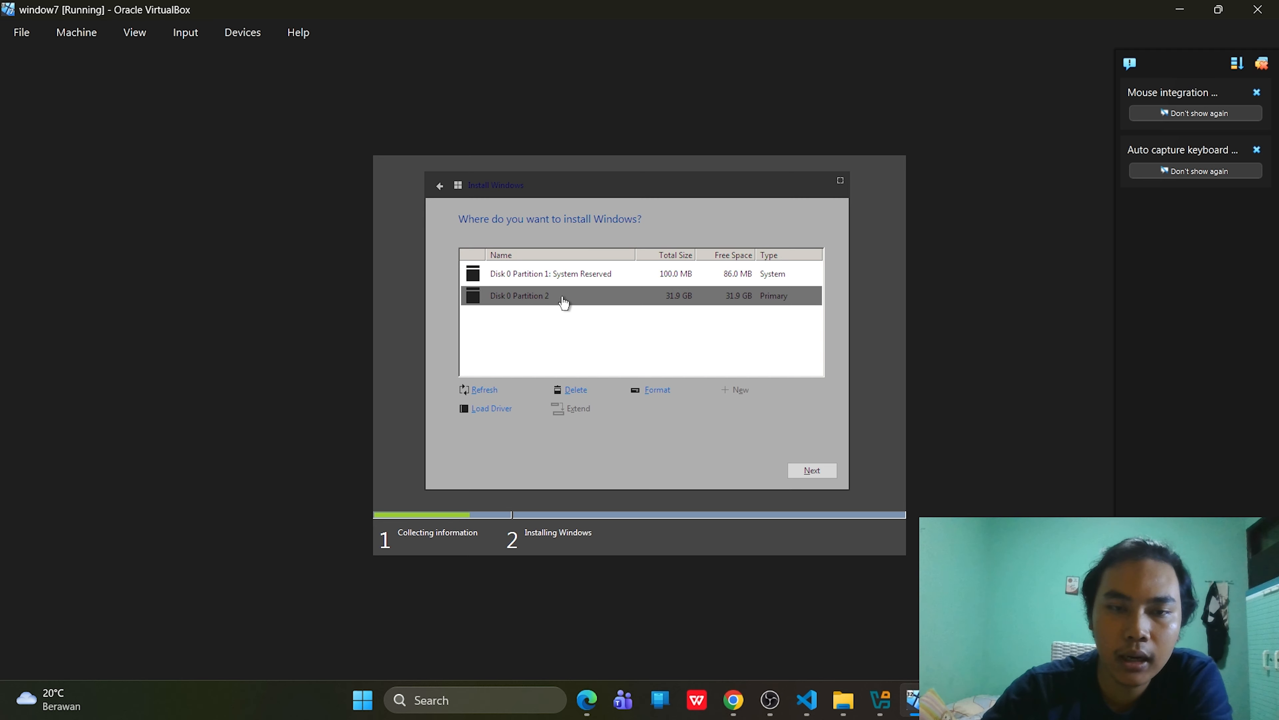
click(602, 329)
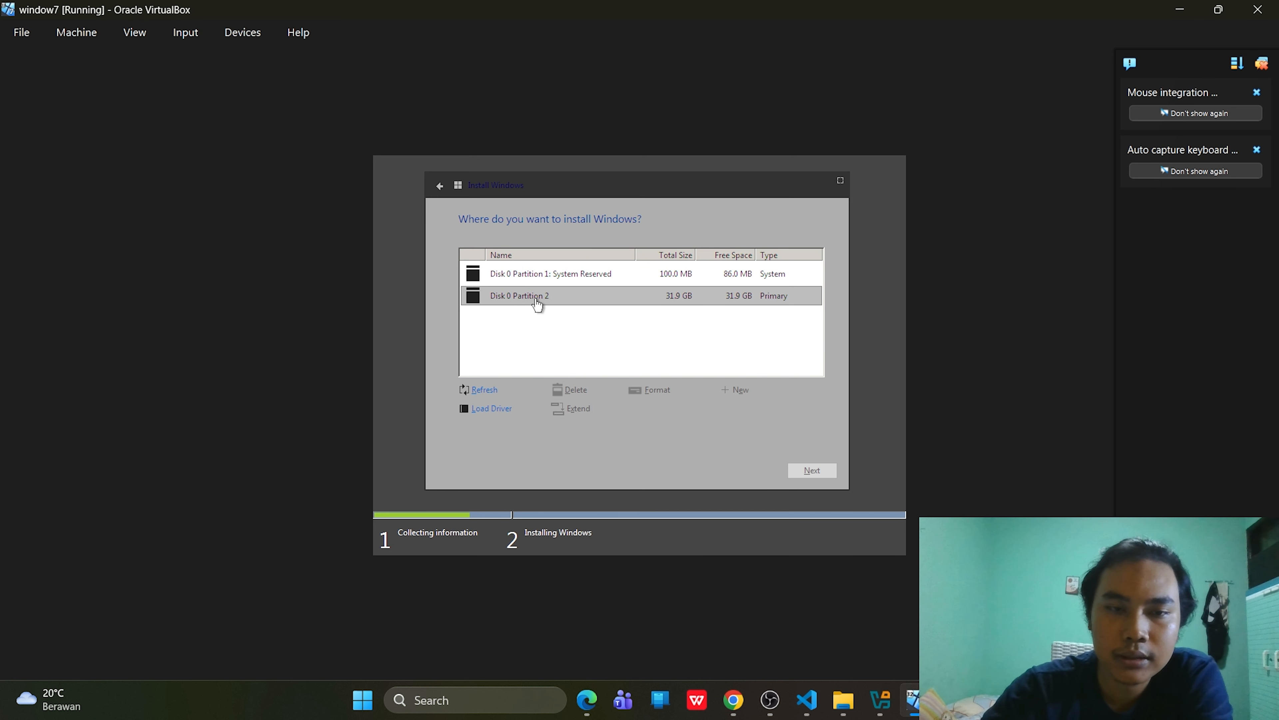
click(554, 303)
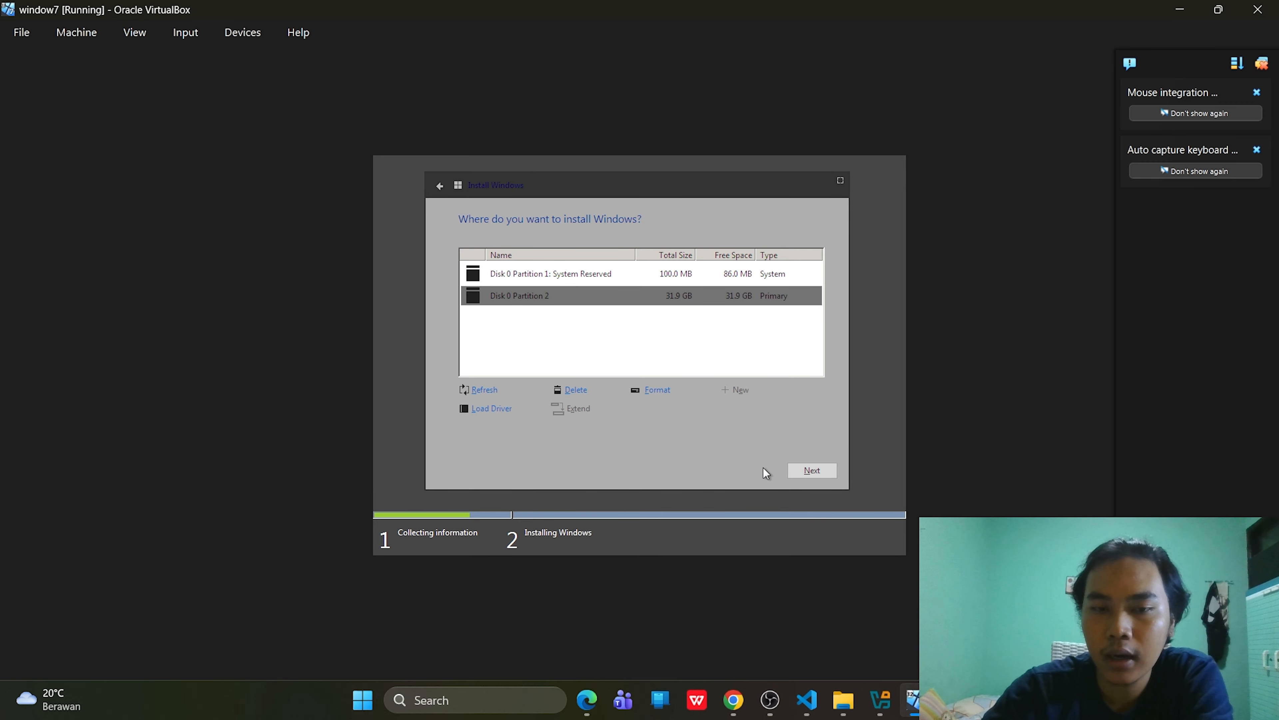
- Start installing Windows 7 onto Disk 0 Partition 2
click(807, 470)
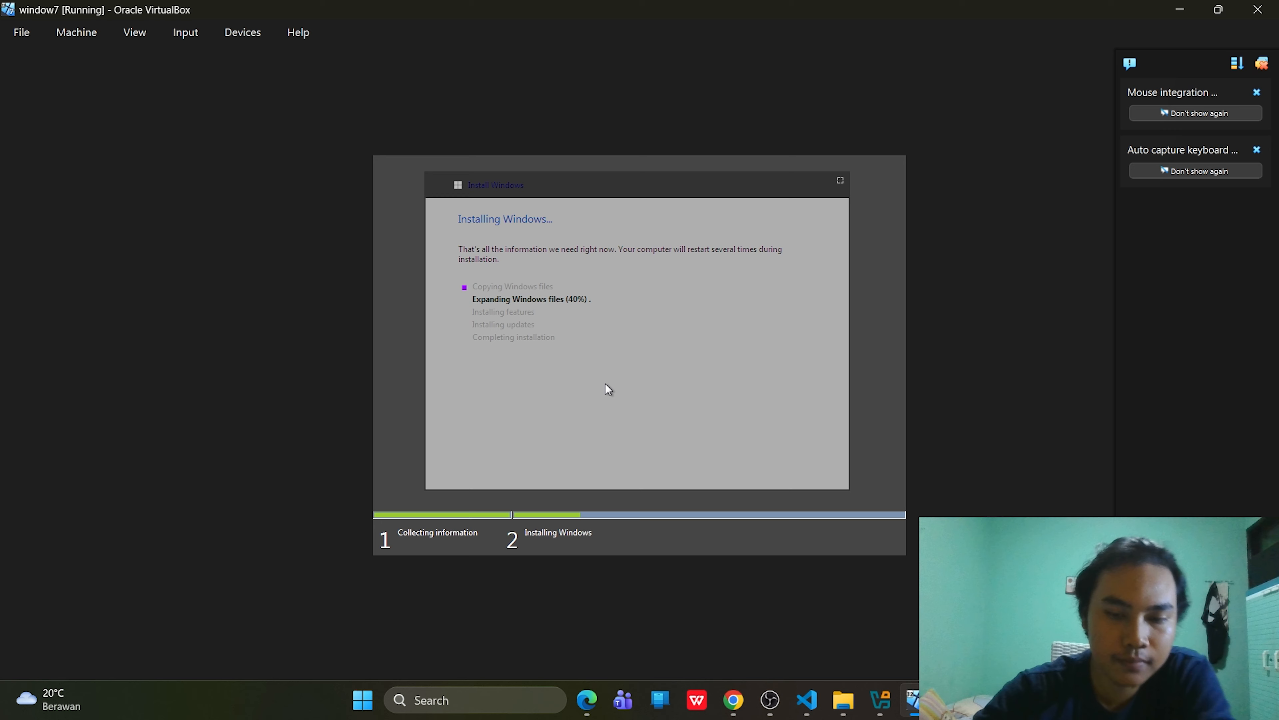
click(768, 700)
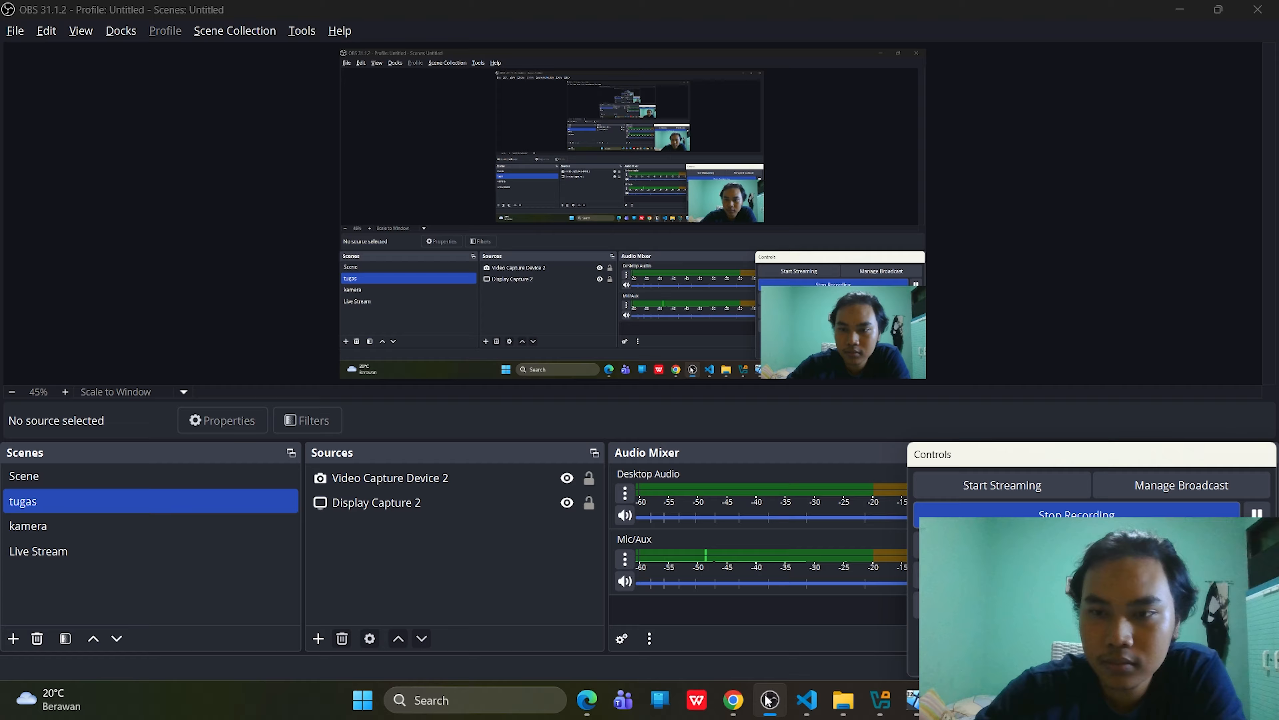
click(768, 700)
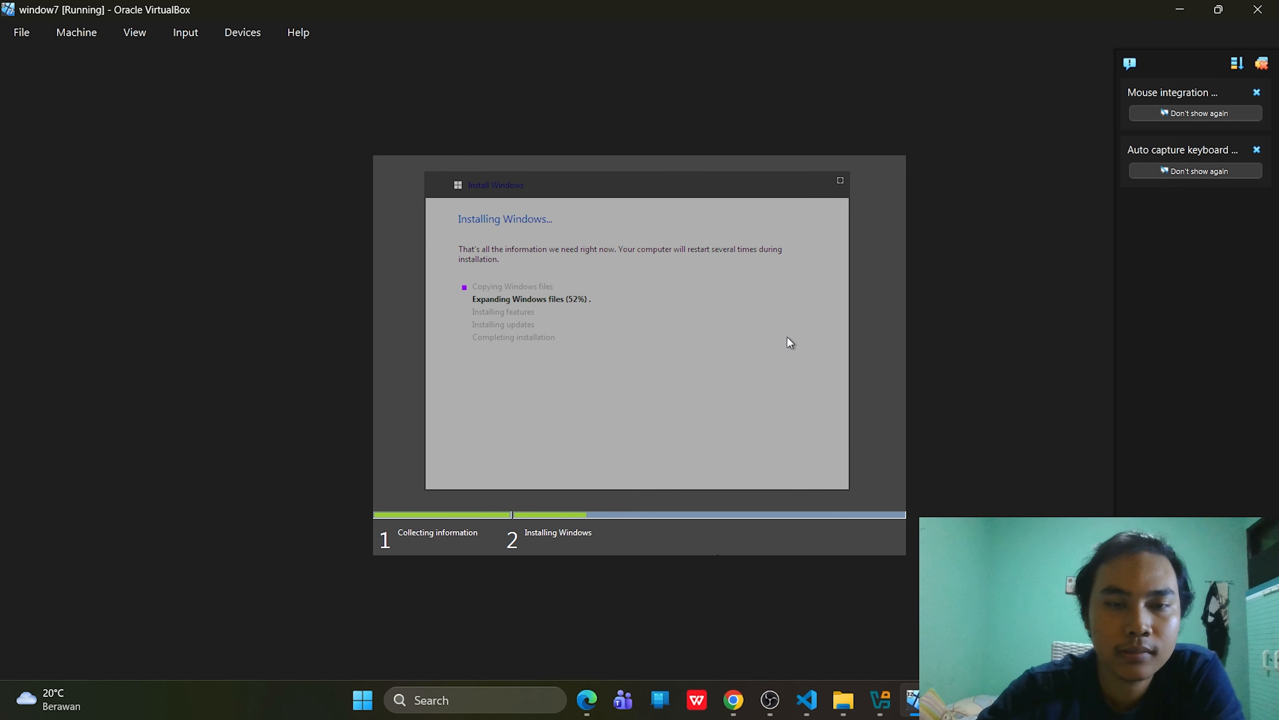